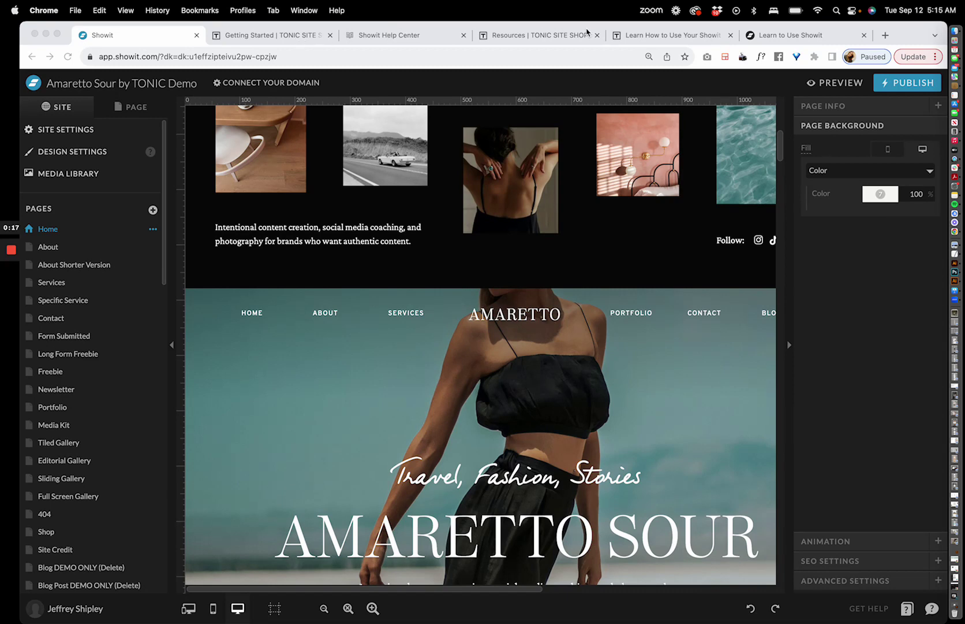
# - Switch to the 'Resources | TONIC SITE SHOP' browser tab
pyautogui.click(563, 37)
# - Scroll through the TONIC Site Shop Resources page
pyautogui.scroll(10, 559, 128)
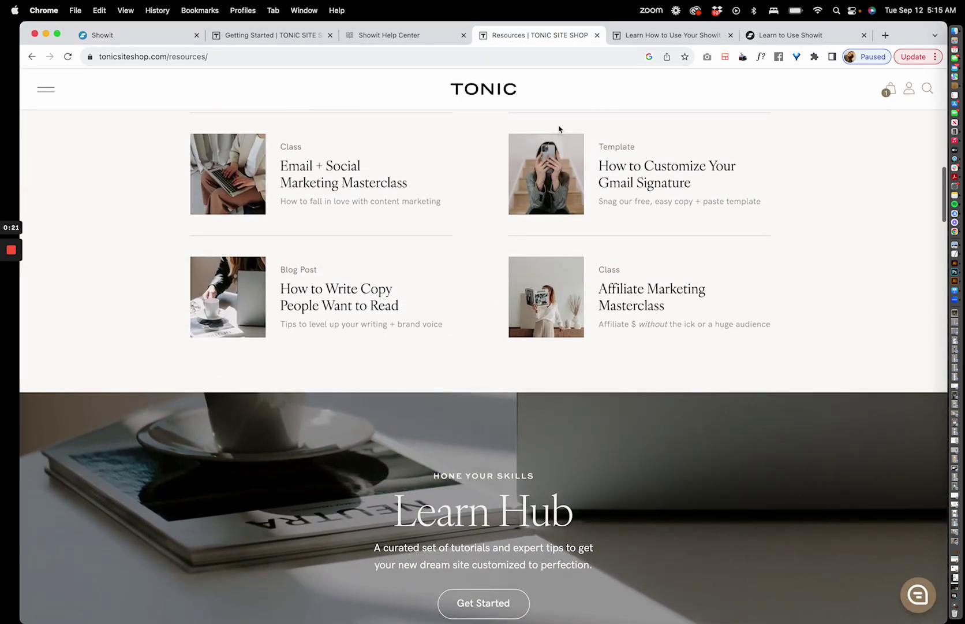
pyautogui.scroll(-8, 559, 128)
pyautogui.scroll(-10, 558, 129)
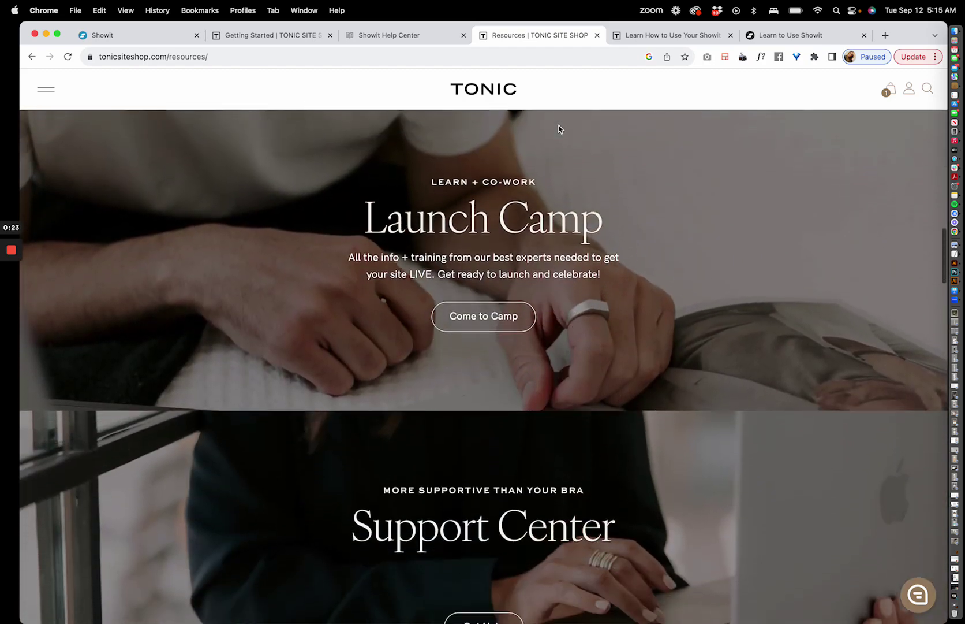
pyautogui.scroll(6, 559, 128)
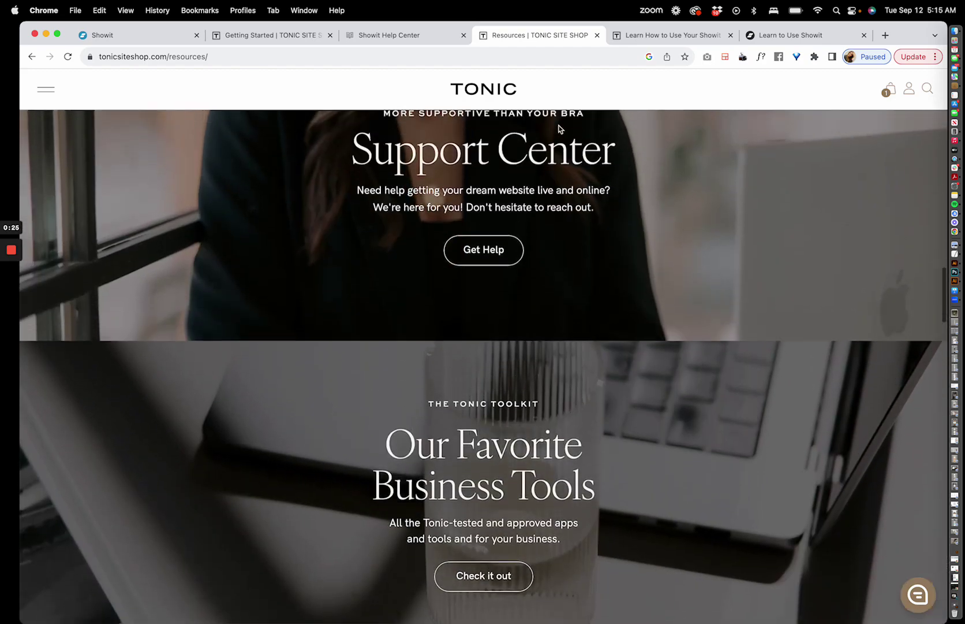
pyautogui.scroll(6, 559, 128)
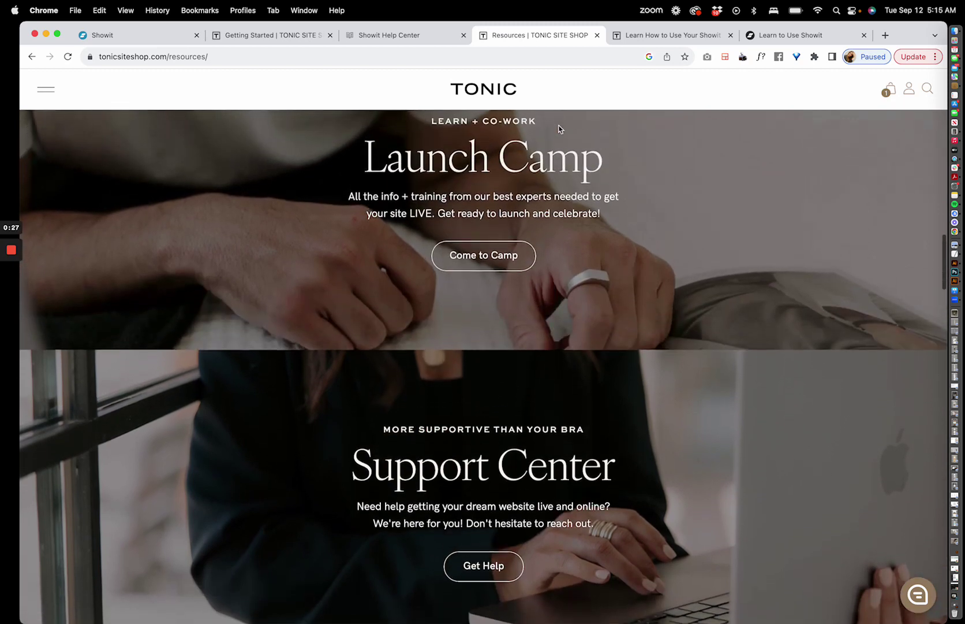
pyautogui.scroll(5, 558, 128)
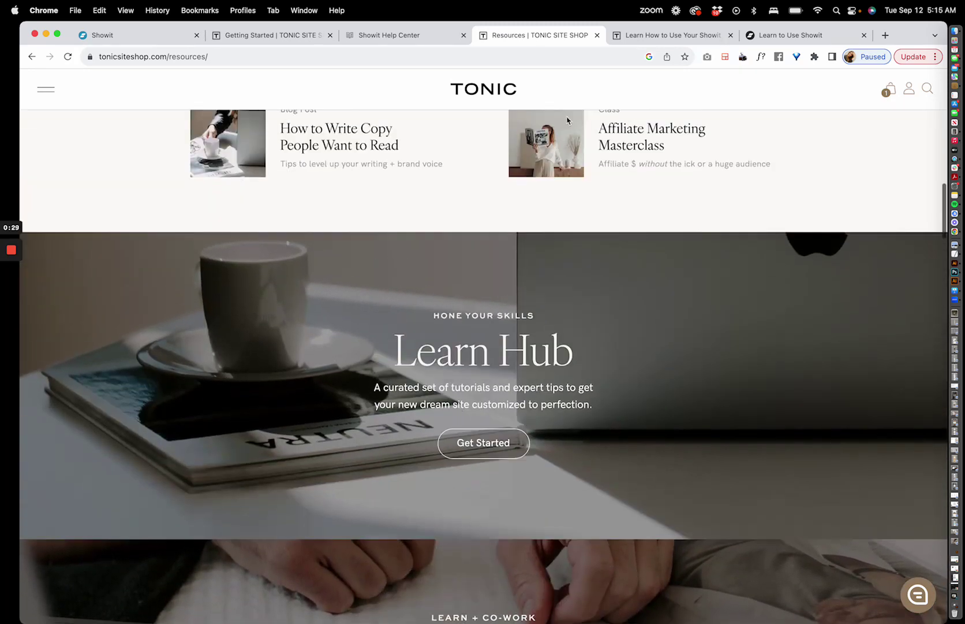
# - Browse the TONIC tutorials library, then go to Showit's 'Learn to Use Showit' page
pyautogui.click(690, 39)
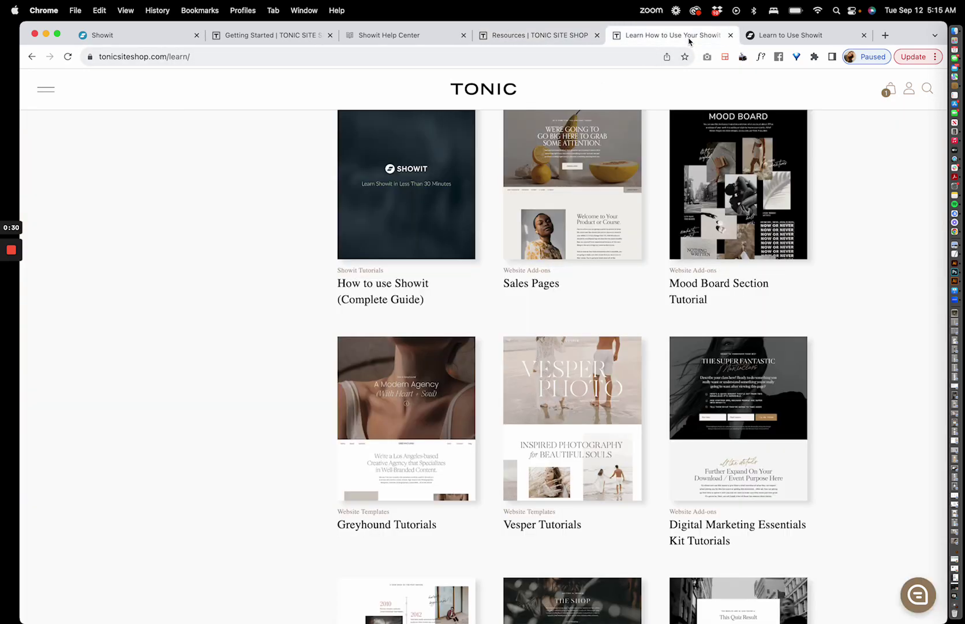
pyautogui.scroll(10, 742, 140)
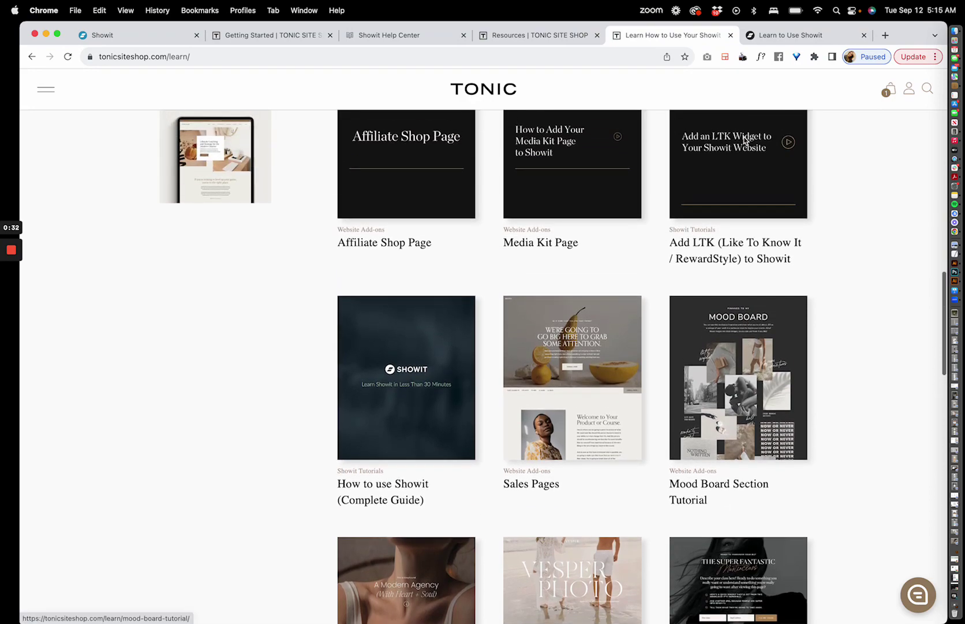
pyautogui.scroll(6, 745, 141)
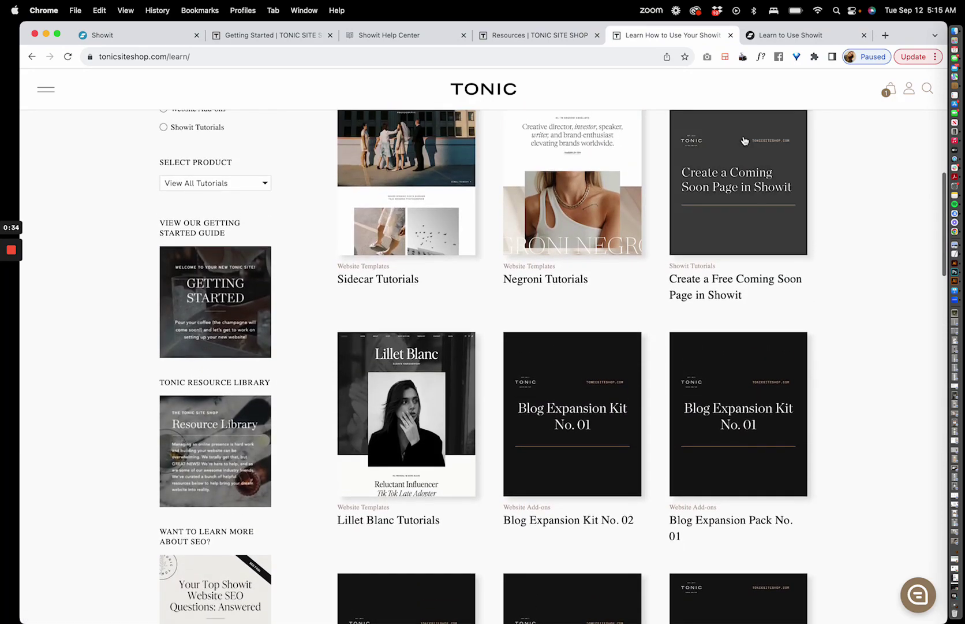
pyautogui.scroll(3, 744, 139)
pyautogui.scroll(-15, 744, 139)
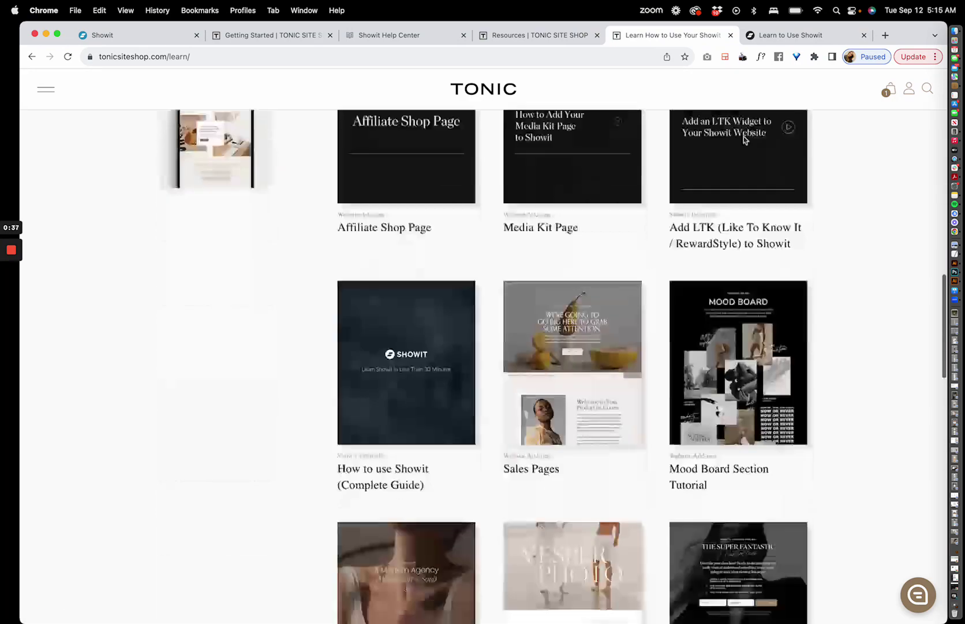
pyautogui.scroll(-1, 743, 137)
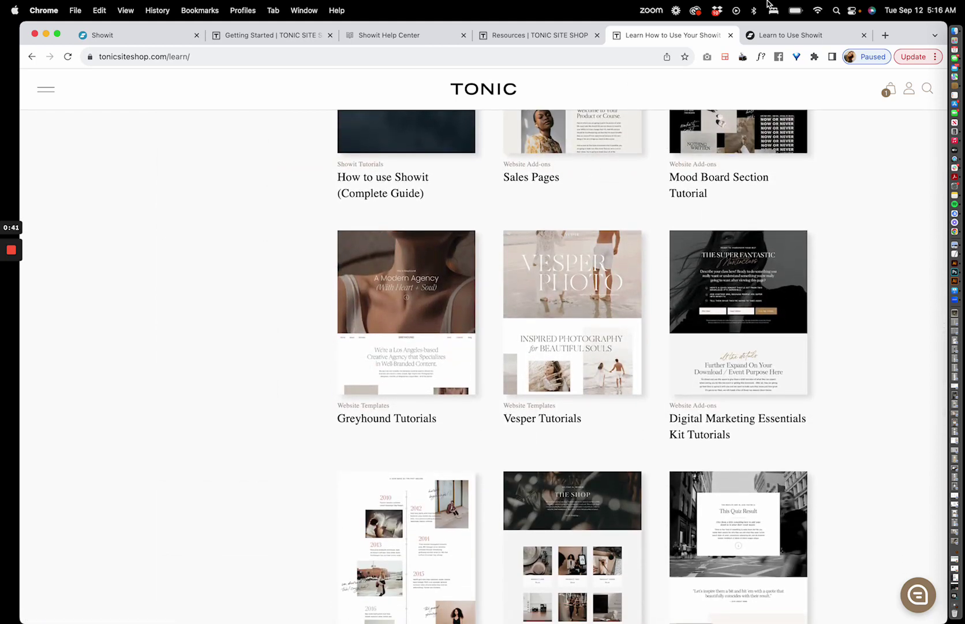
pyautogui.click(793, 36)
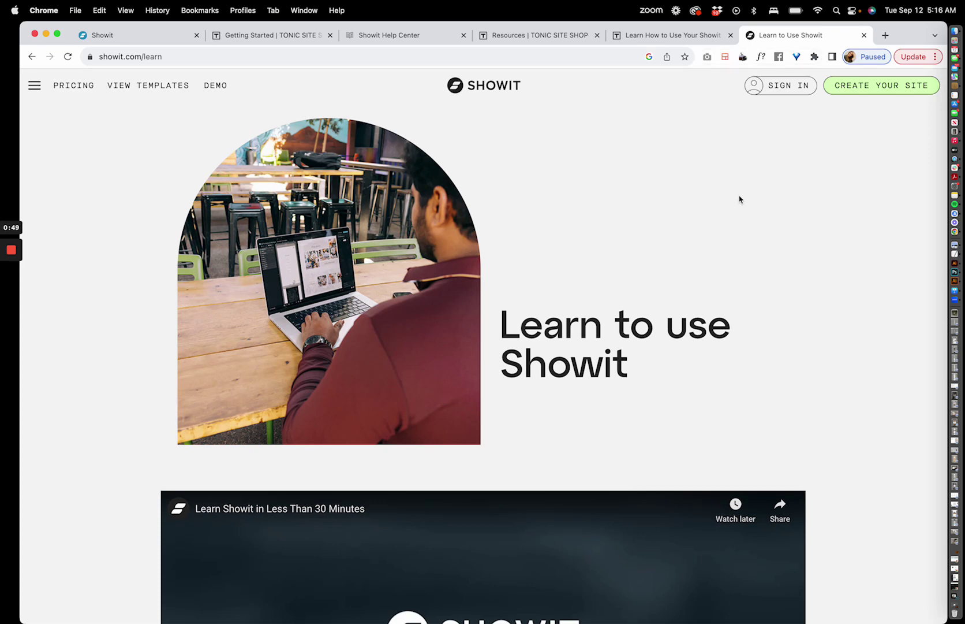
pyautogui.scroll(-10, 740, 200)
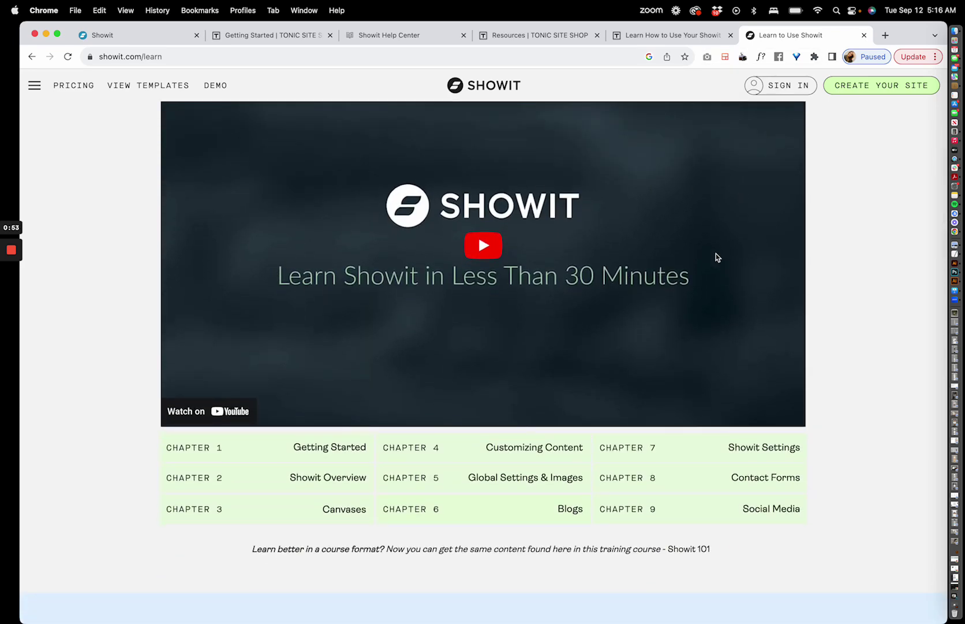
pyautogui.scroll(-10, 715, 257)
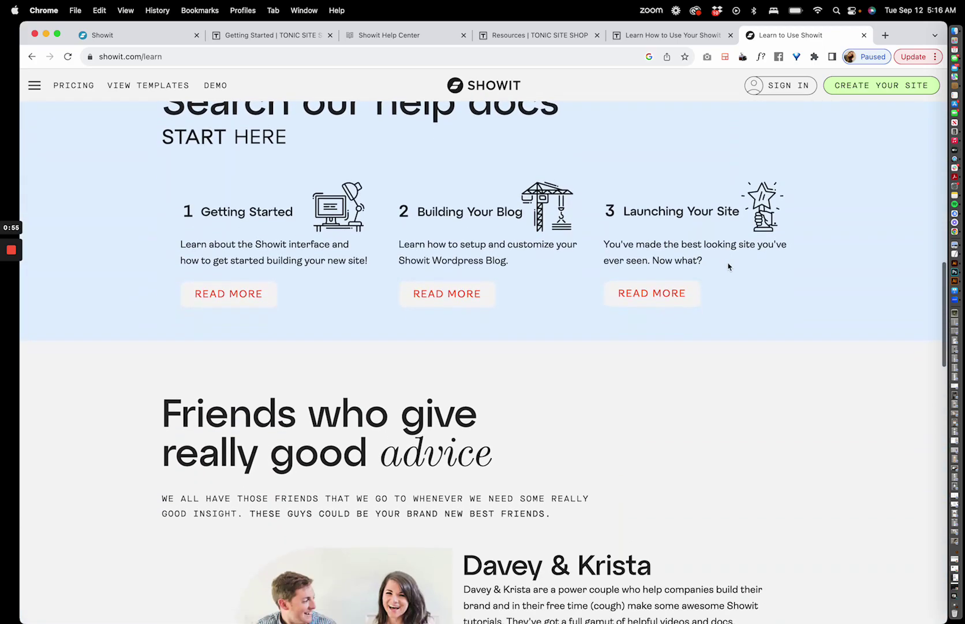
pyautogui.scroll(-5, 729, 266)
pyautogui.scroll(6, 729, 266)
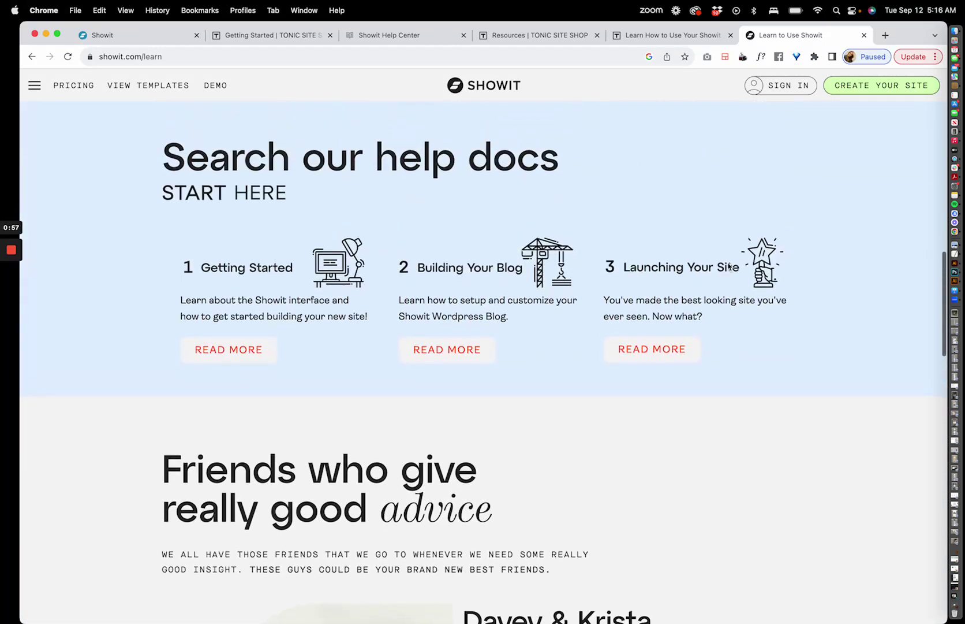
pyautogui.scroll(12, 729, 267)
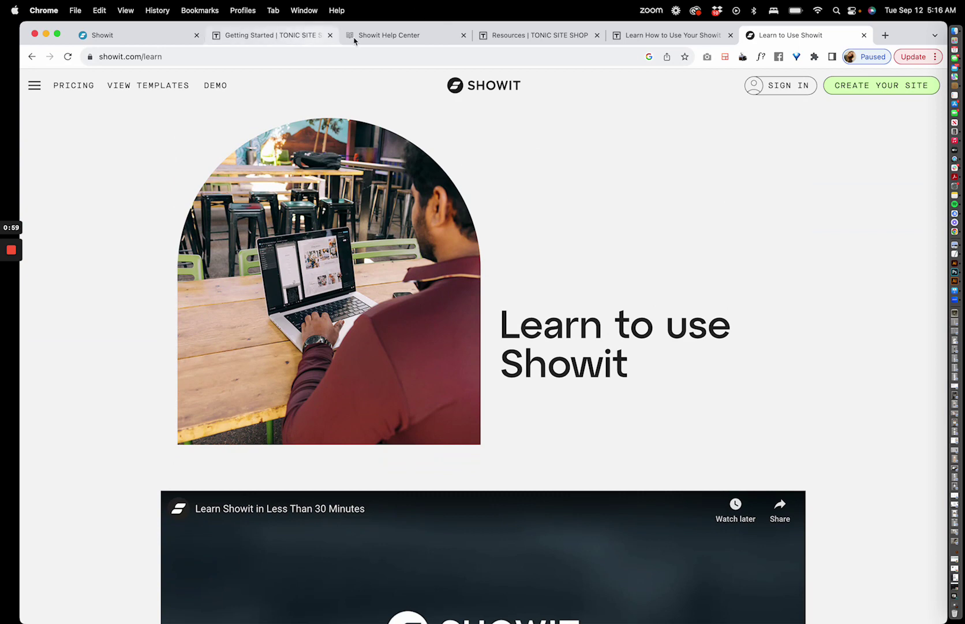
# - View the Showit Help Center's popular articles and collections such as Getting Started and Domains & Hosting
pyautogui.click(429, 41)
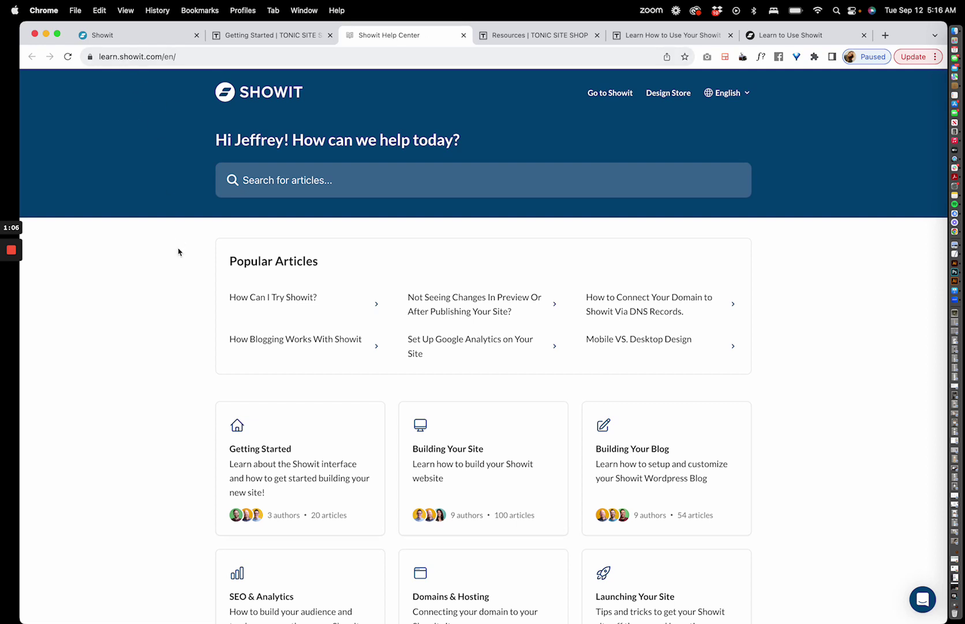
pyautogui.scroll(-4, 177, 252)
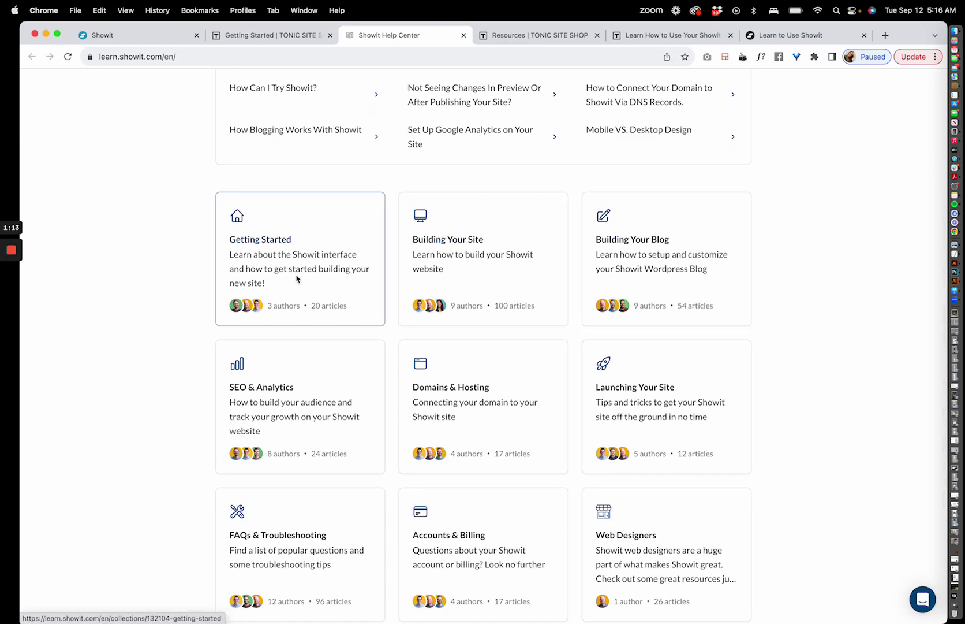
pyautogui.scroll(-2, 297, 278)
pyautogui.scroll(2, 326, 269)
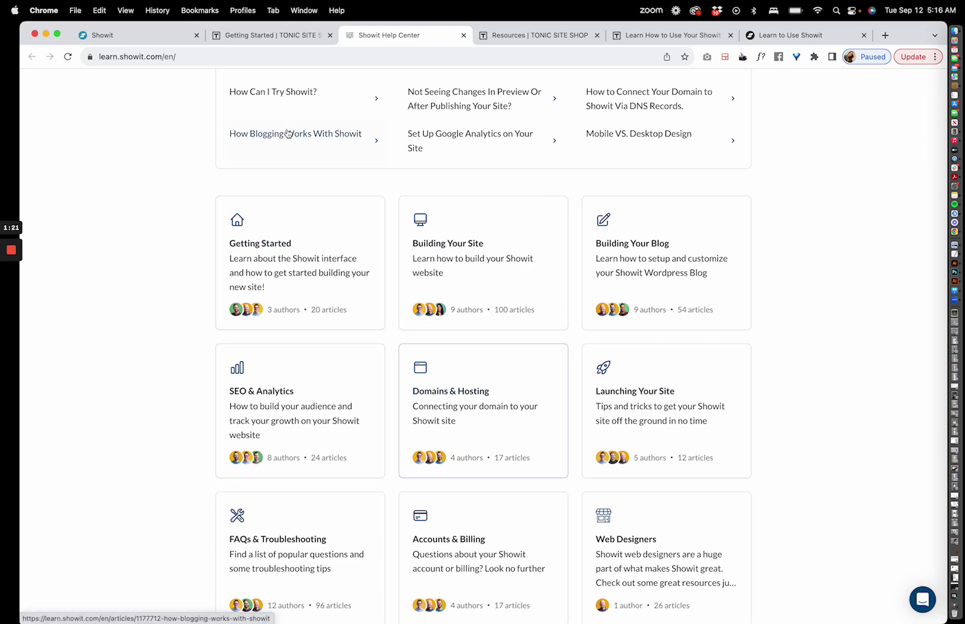
pyautogui.scroll(5, 252, 345)
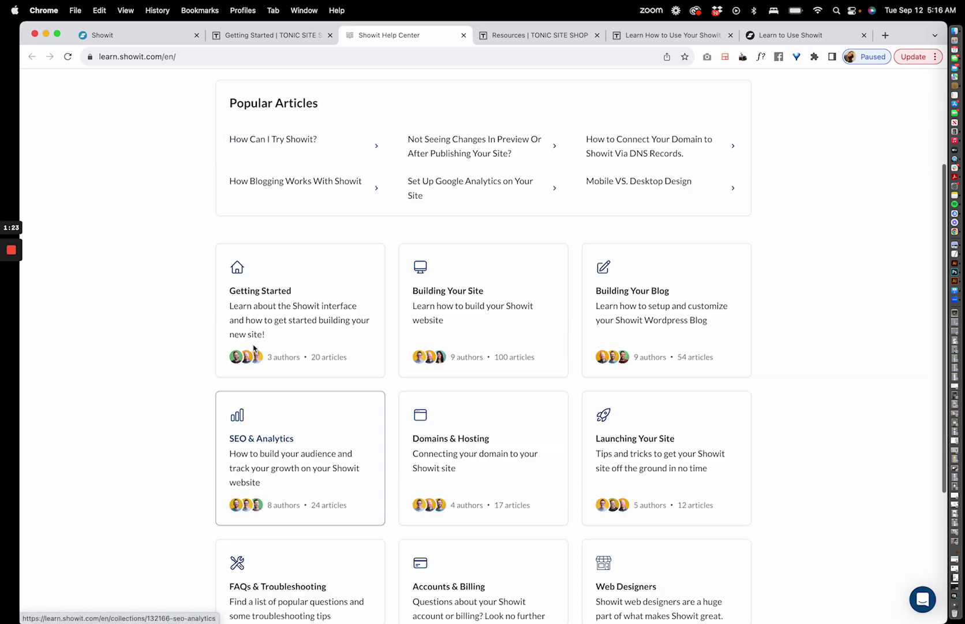
# - Return to the Amaretto Sour editor, collapse the right properties panel and show the menu section
pyautogui.click(154, 36)
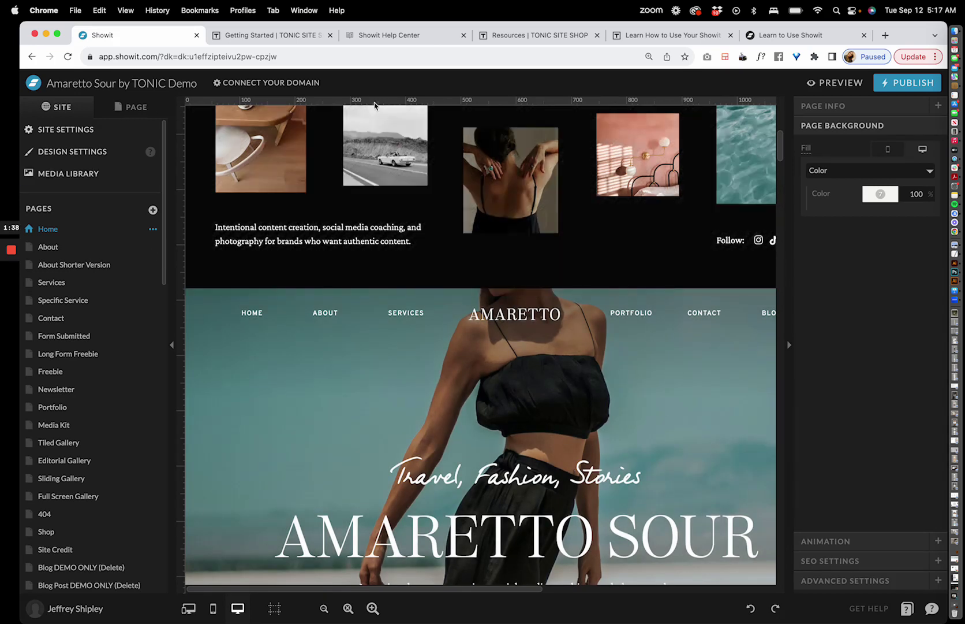
pyautogui.click(790, 338)
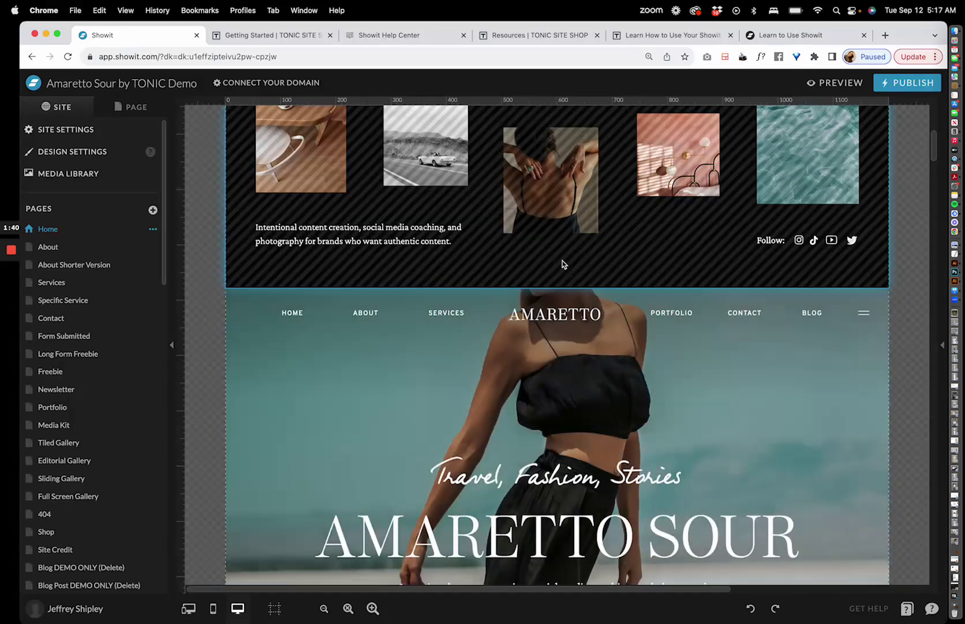
pyautogui.scroll(5, 562, 260)
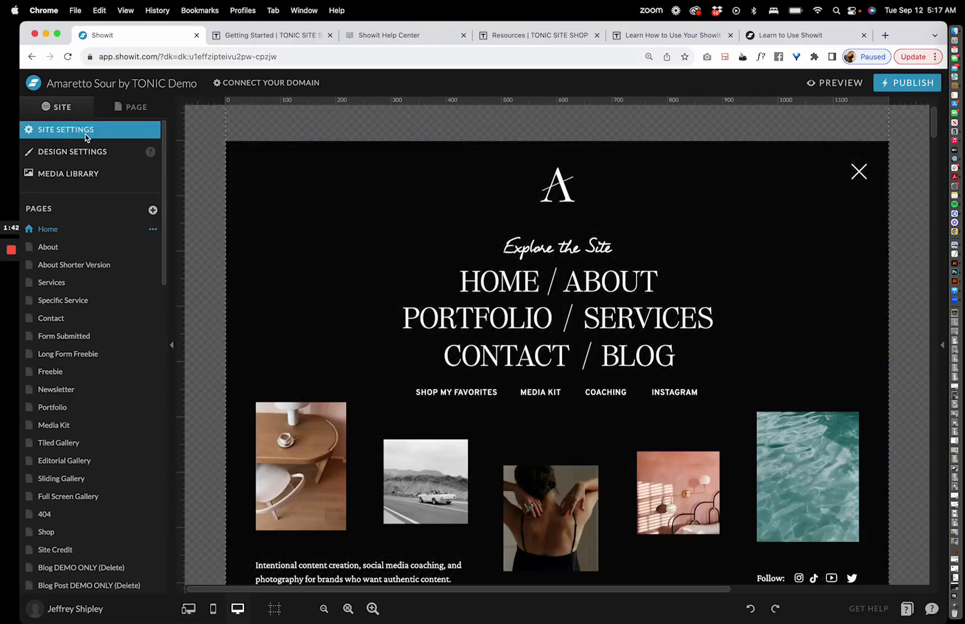
pyautogui.click(85, 130)
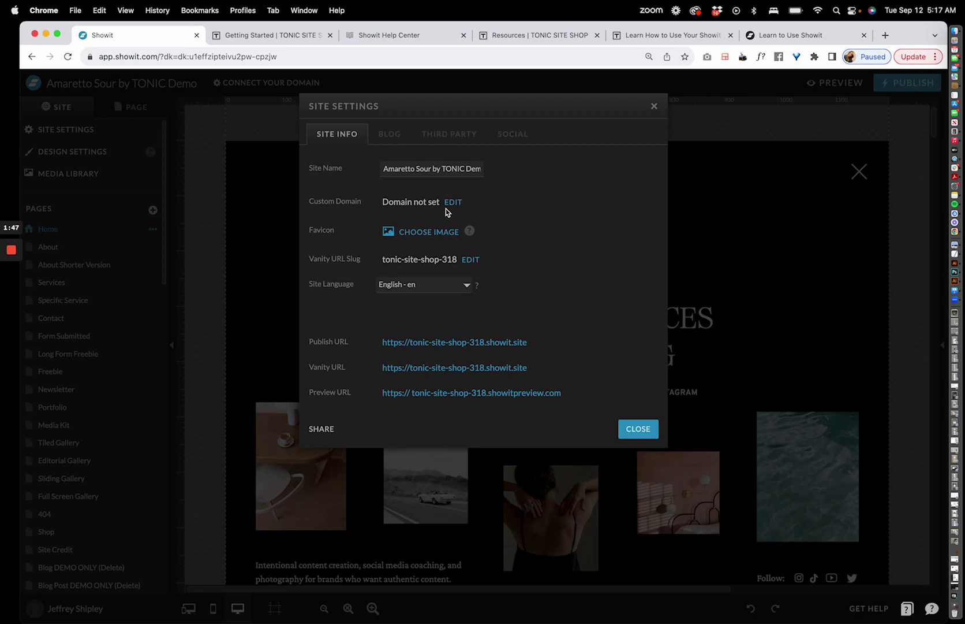
pyautogui.click(388, 135)
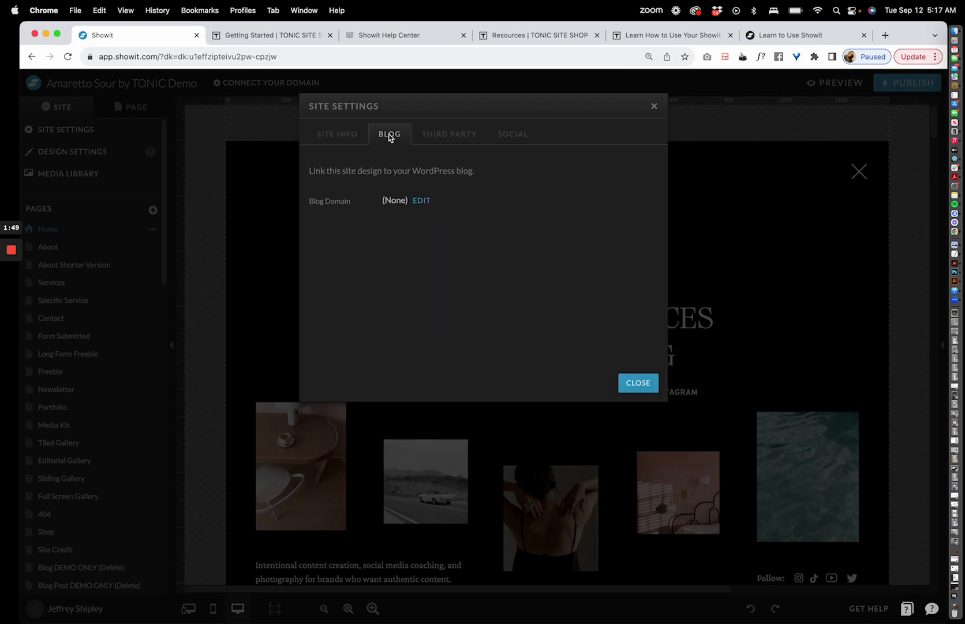
pyautogui.click(449, 136)
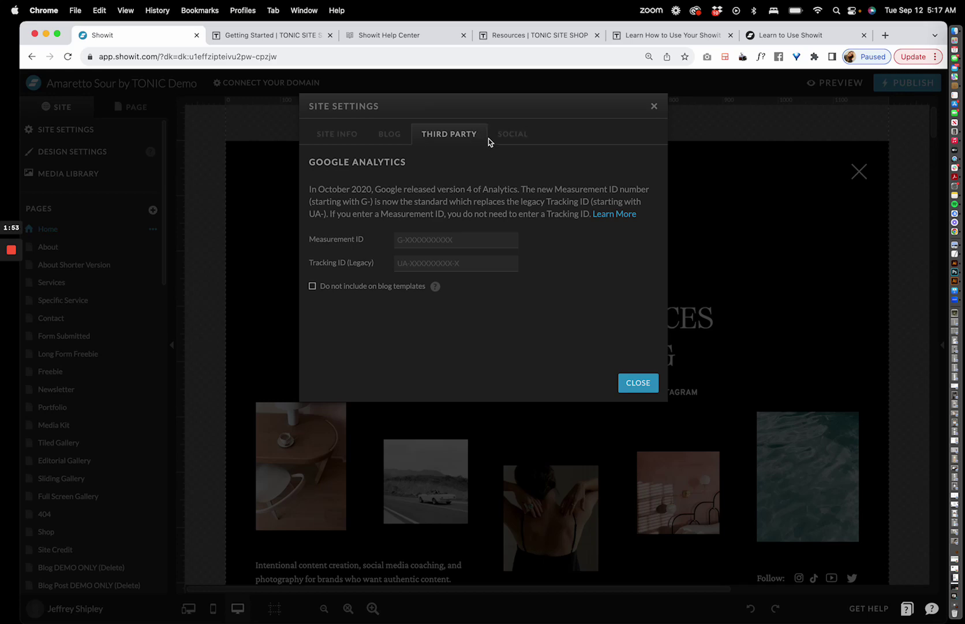
pyautogui.click(524, 139)
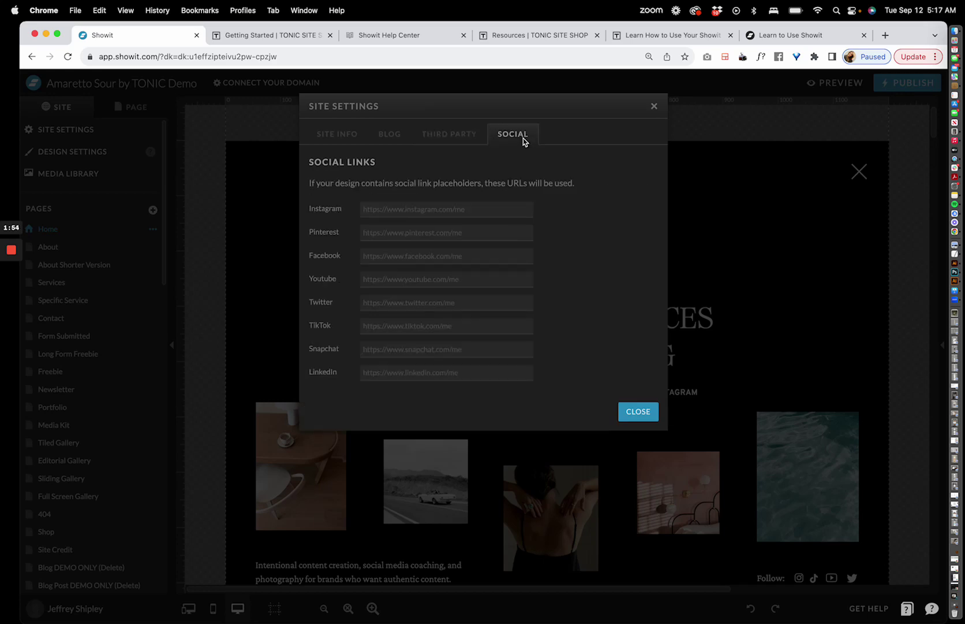
pyautogui.click(653, 108)
pyautogui.click(98, 152)
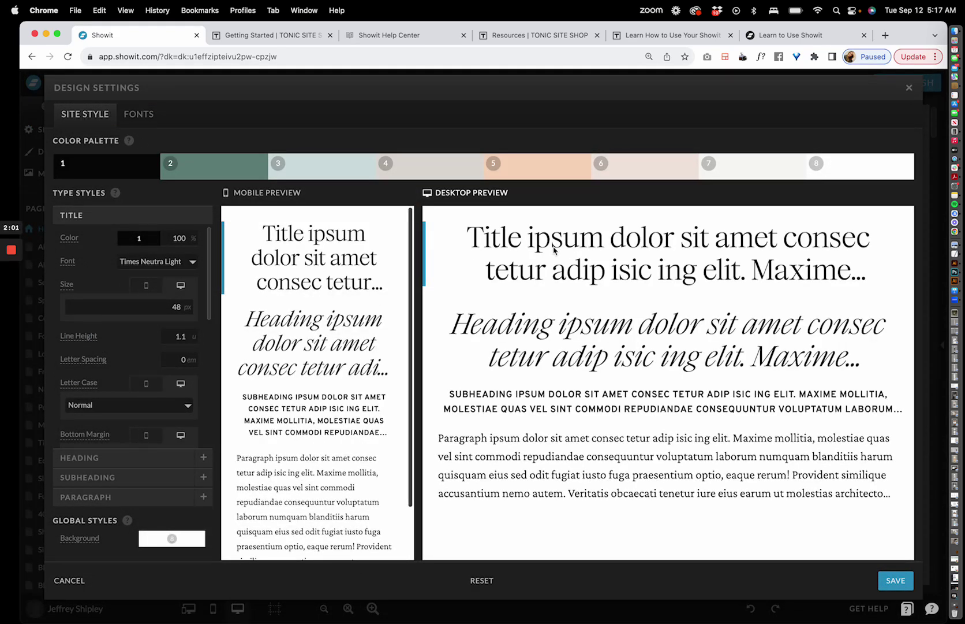
# - Check the Title Font and palette colour 2 without changes, then show the site's active fonts
pyautogui.click(182, 262)
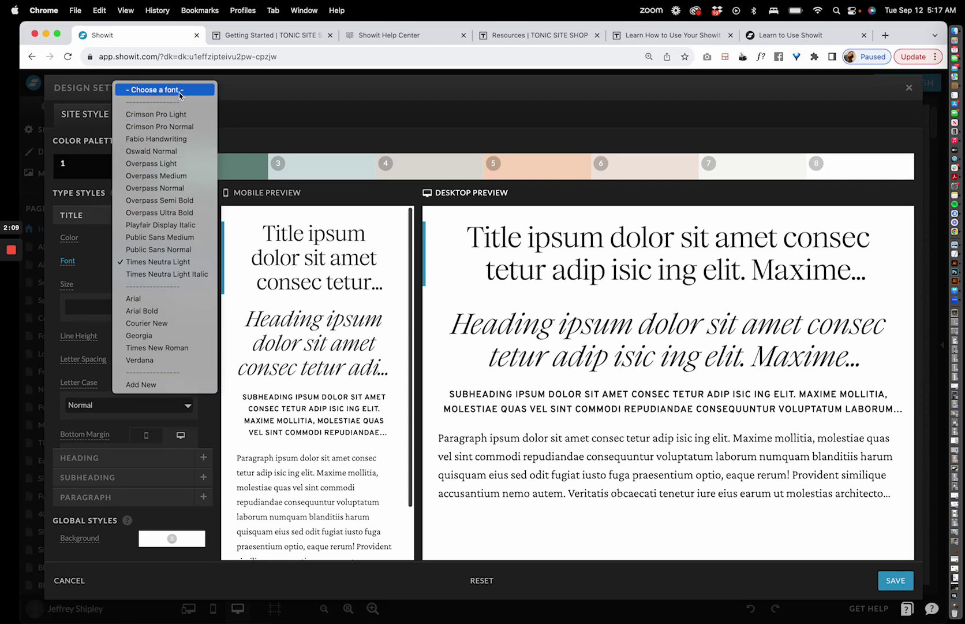
pyautogui.click(311, 263)
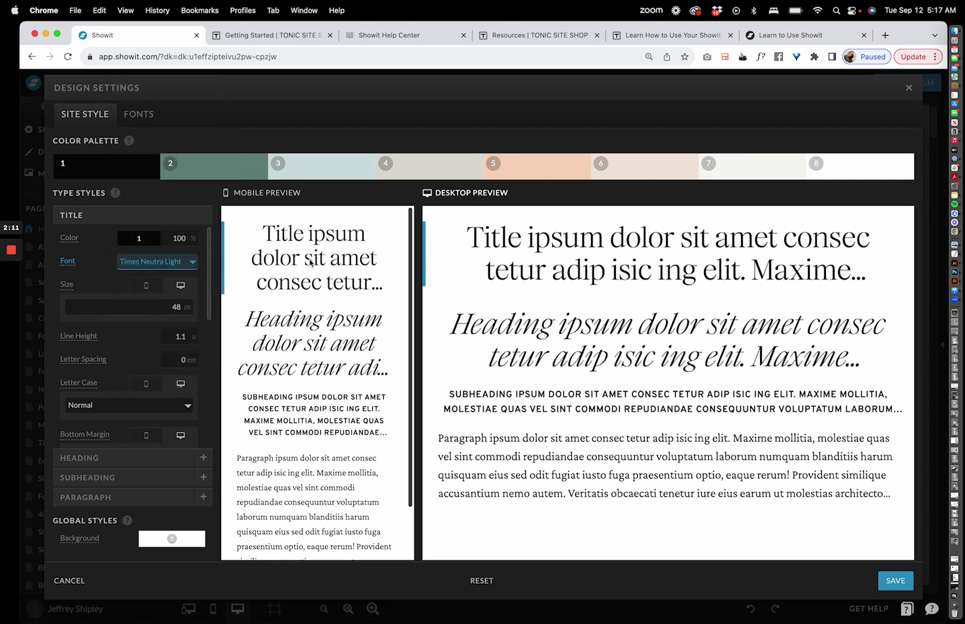
pyautogui.click(234, 168)
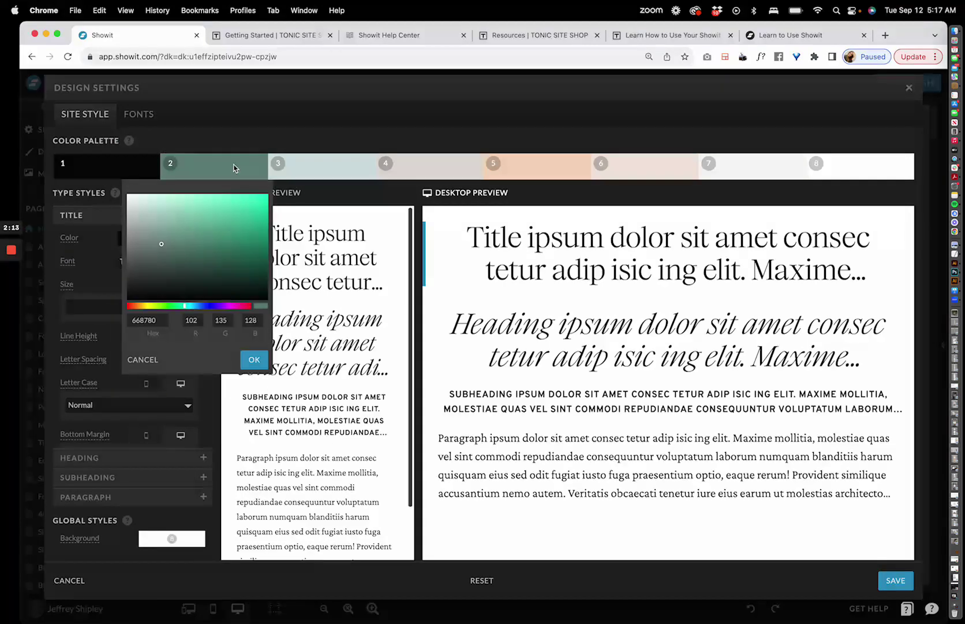
pyautogui.click(388, 125)
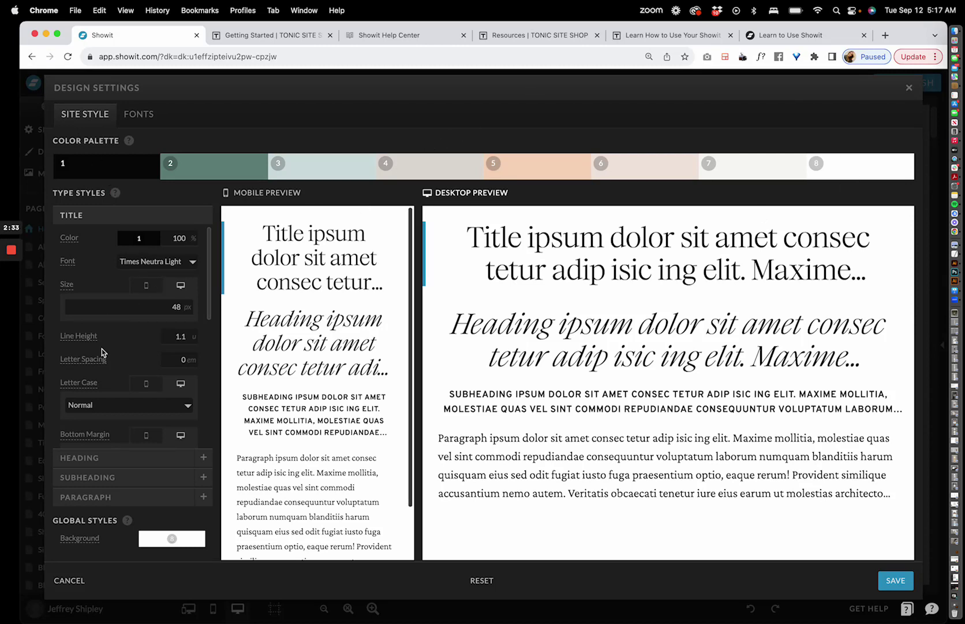
pyautogui.scroll(-10, 106, 340)
pyautogui.click(134, 111)
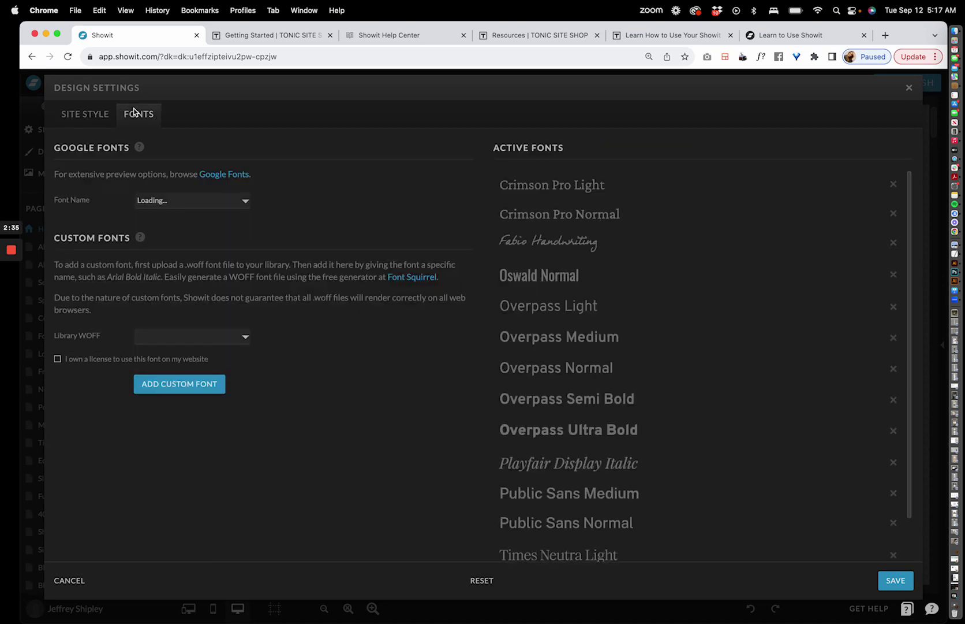
# - Browse the Google font and Library WOFF lists without picking one, then save the settings
pyautogui.click(220, 202)
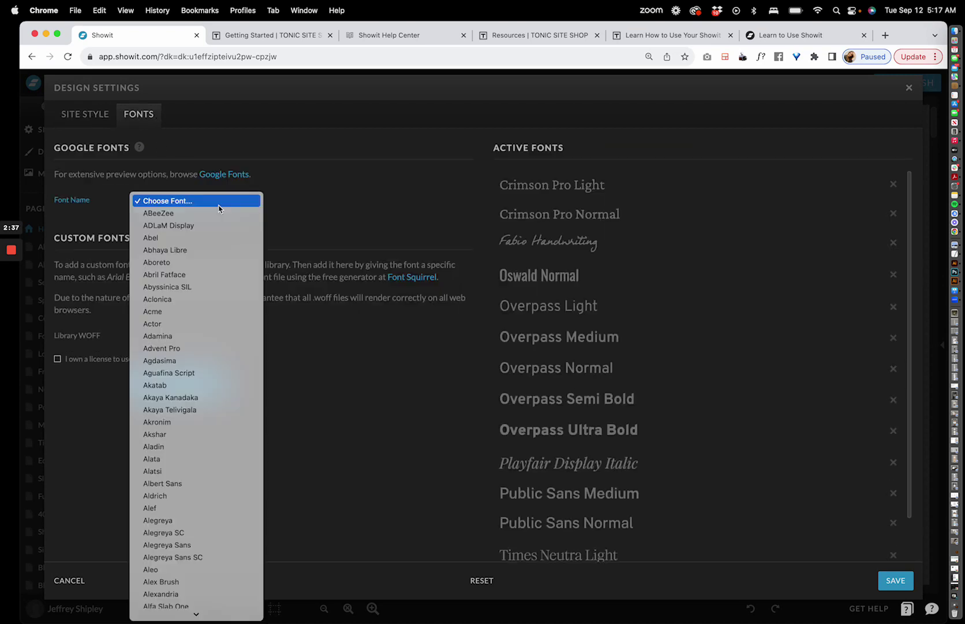
pyautogui.click(306, 201)
pyautogui.click(164, 340)
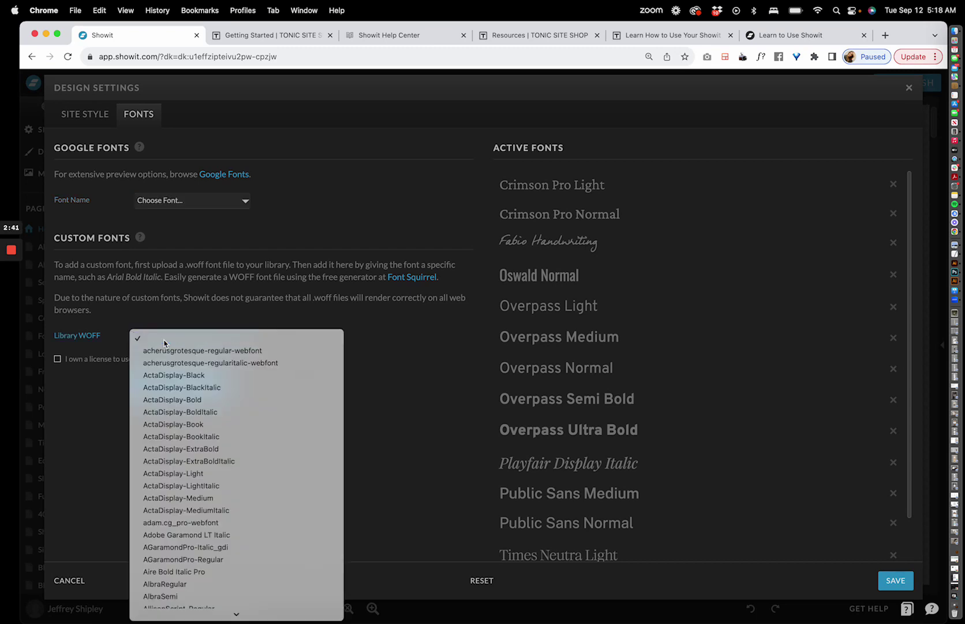
pyautogui.click(164, 341)
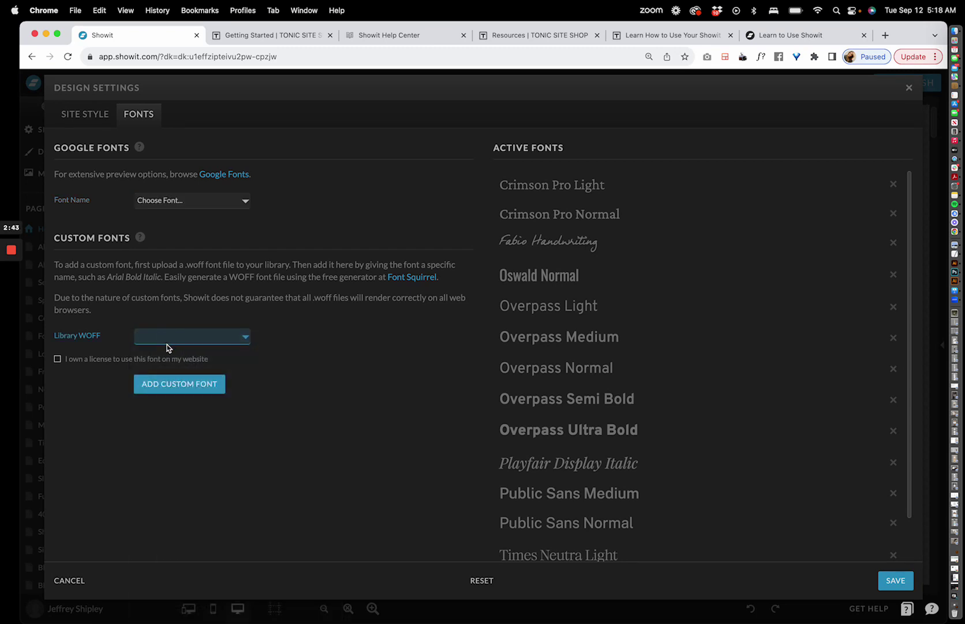
pyautogui.click(167, 341)
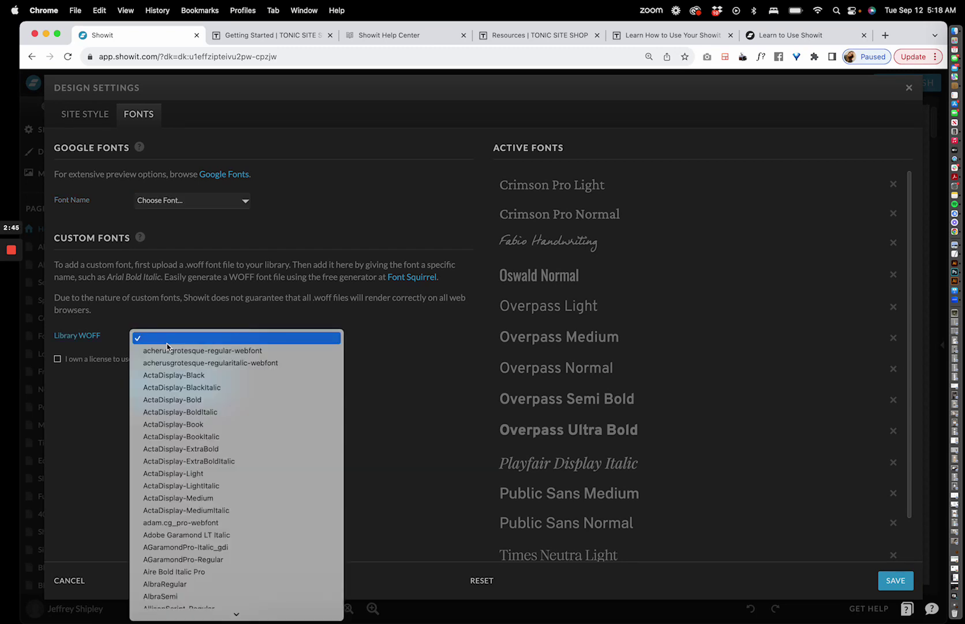
pyautogui.click(388, 243)
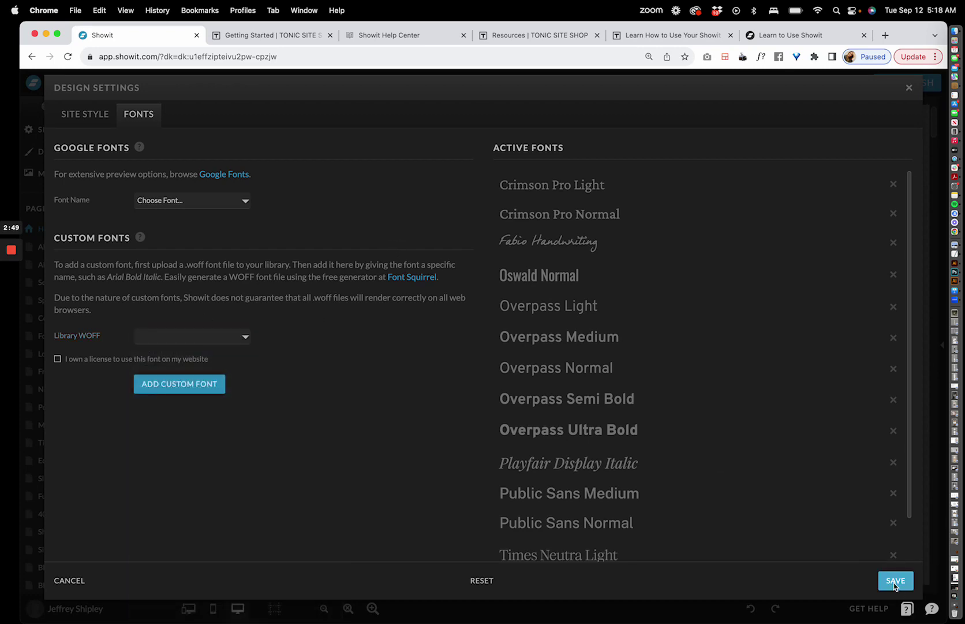
pyautogui.click(895, 581)
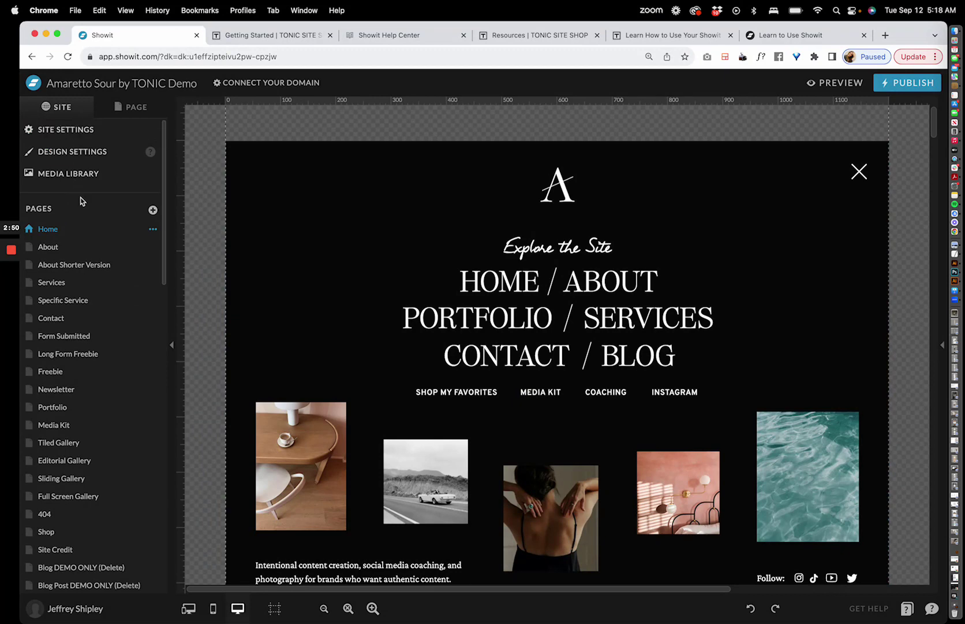
pyautogui.click(83, 180)
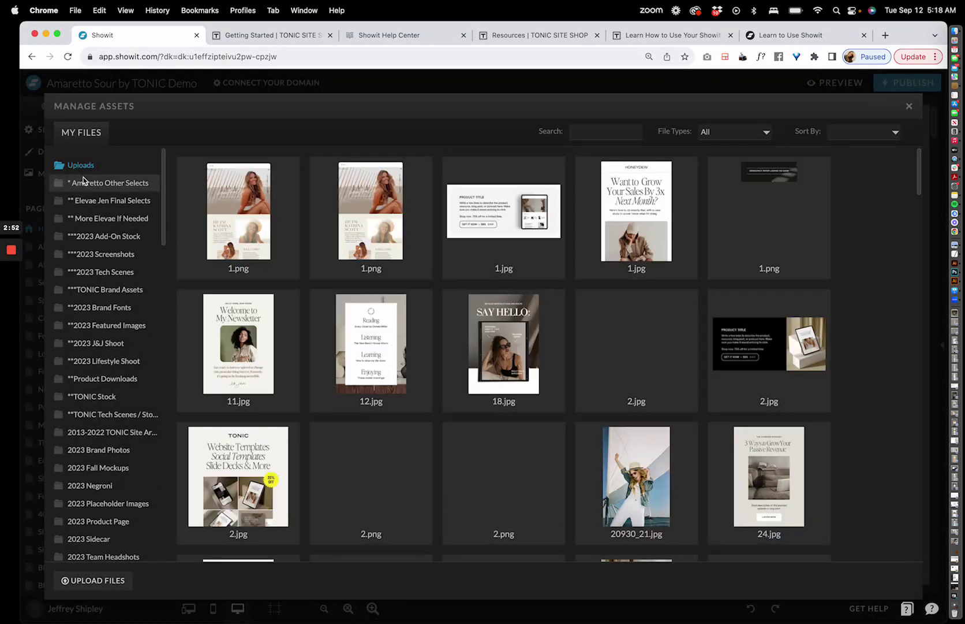
pyautogui.click(112, 208)
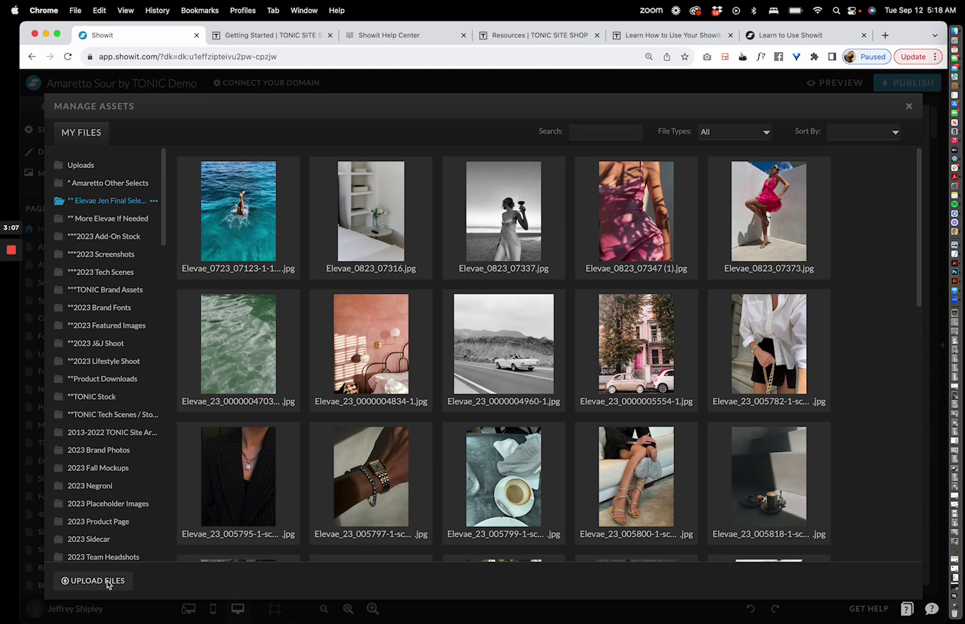
pyautogui.scroll(-15, 112, 465)
pyautogui.scroll(-10, 113, 469)
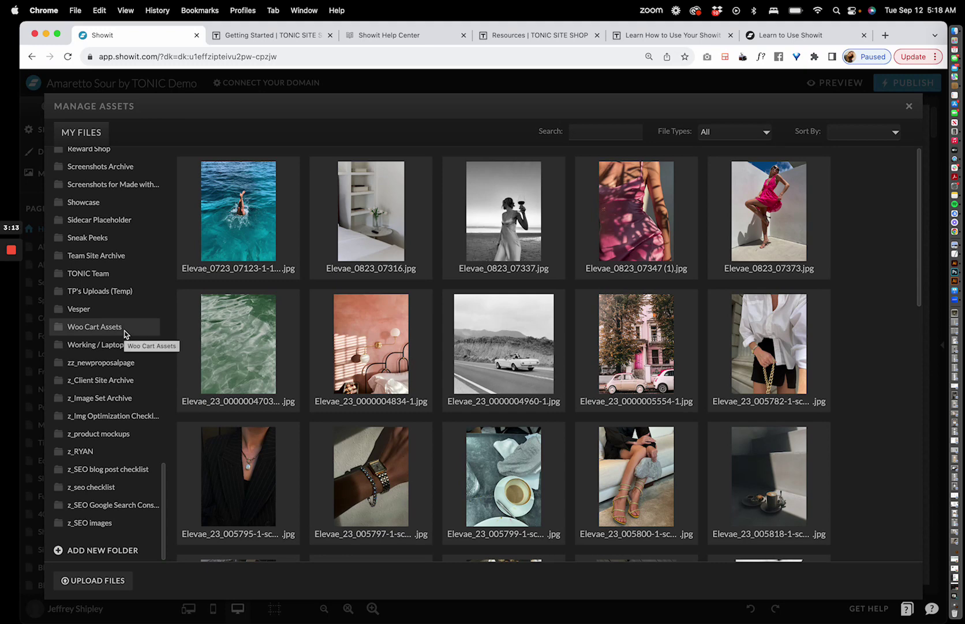
pyautogui.scroll(10, 124, 334)
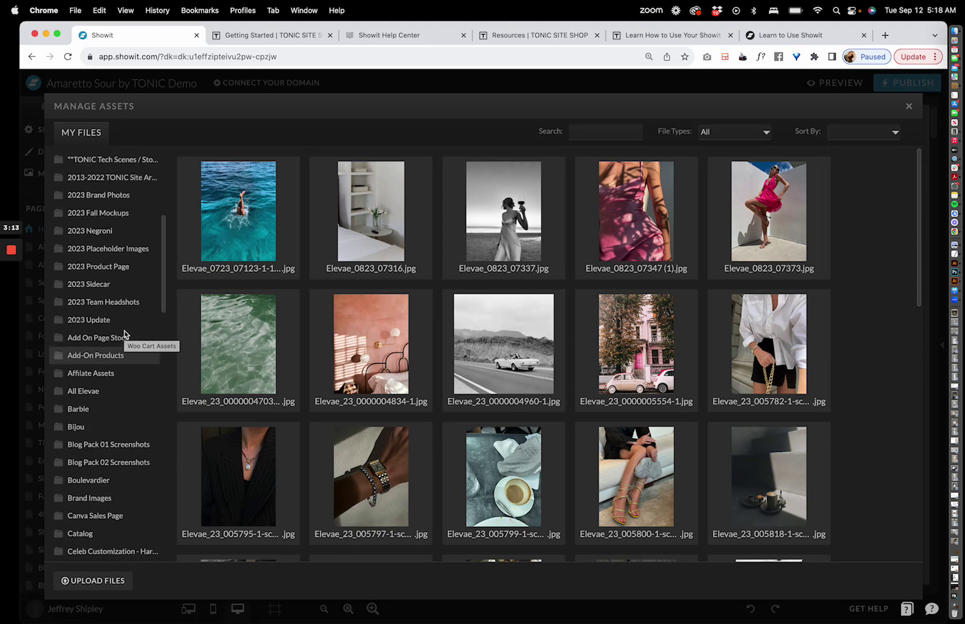
pyautogui.click(910, 108)
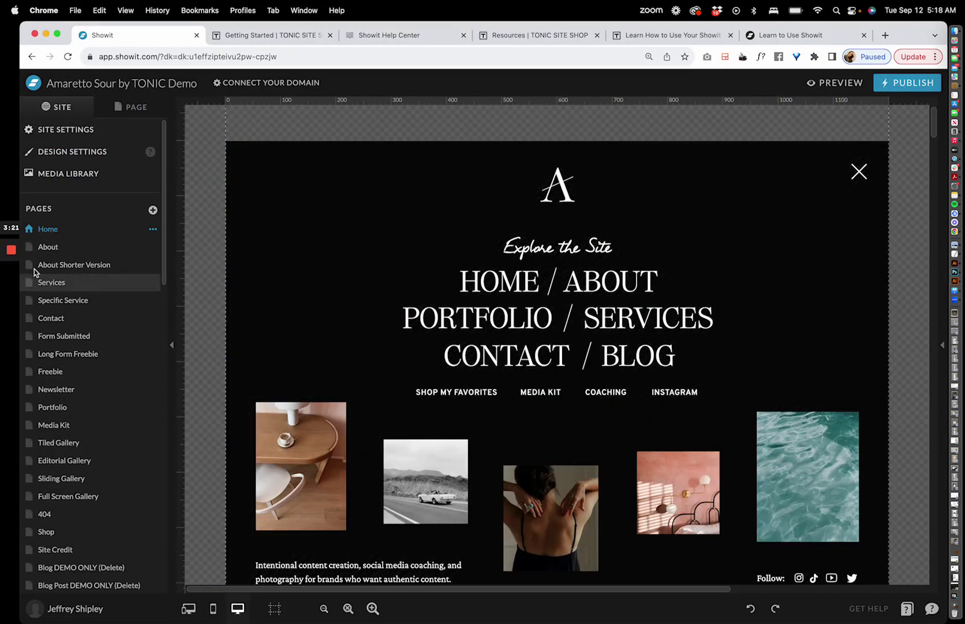
# - Scroll the SITE Pages list and open the About page
pyautogui.scroll(-1, 79, 367)
pyautogui.scroll(-4, 79, 367)
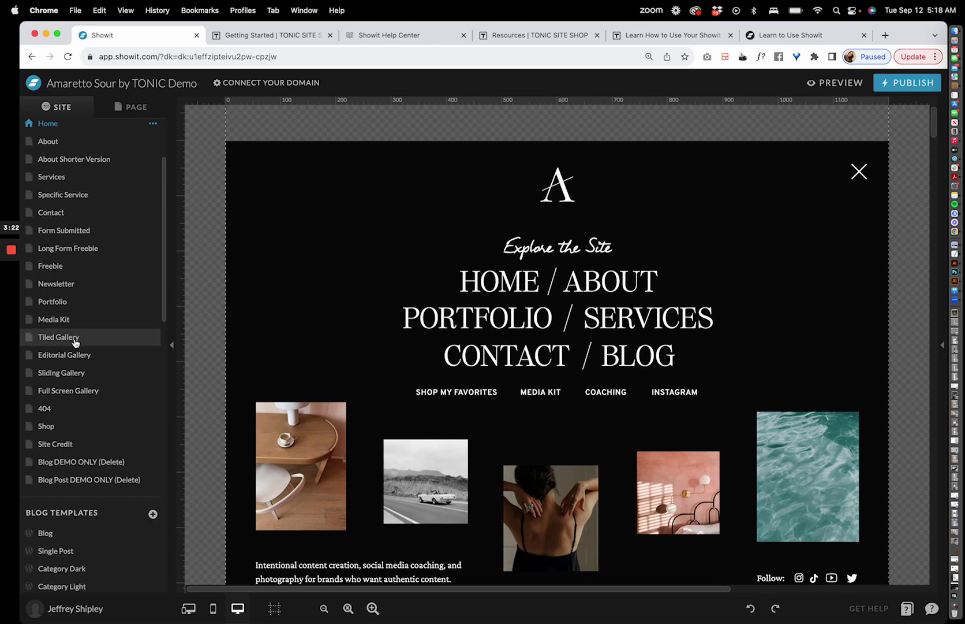
pyautogui.scroll(-10, 74, 342)
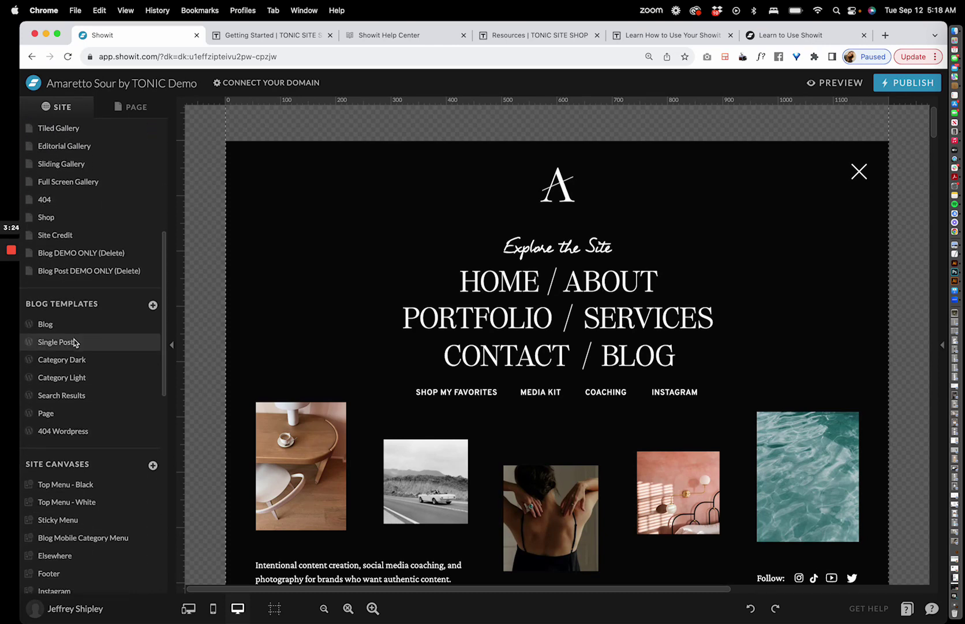
pyautogui.scroll(14, 74, 341)
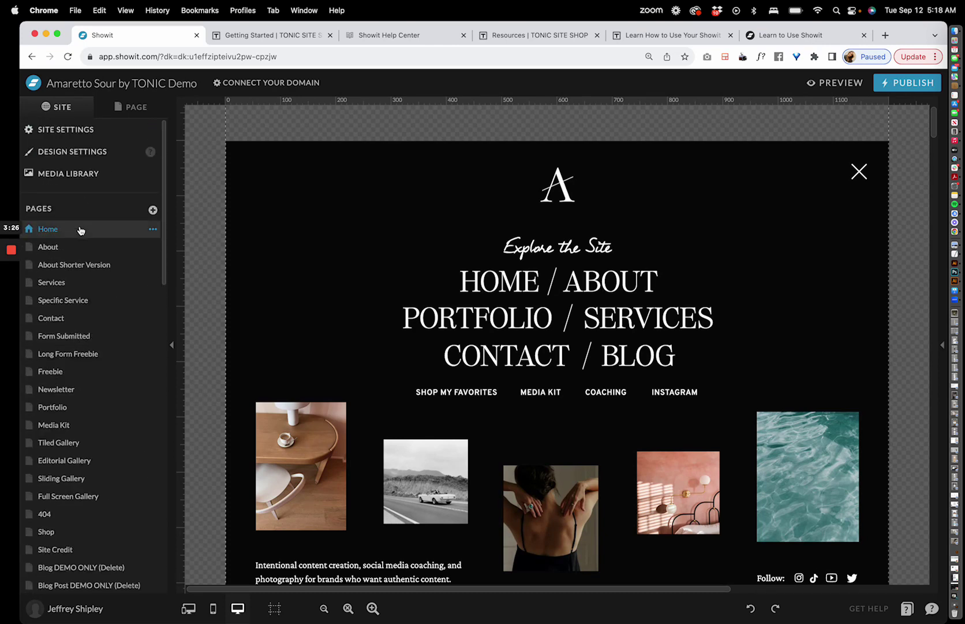
pyautogui.scroll(-4, 99, 249)
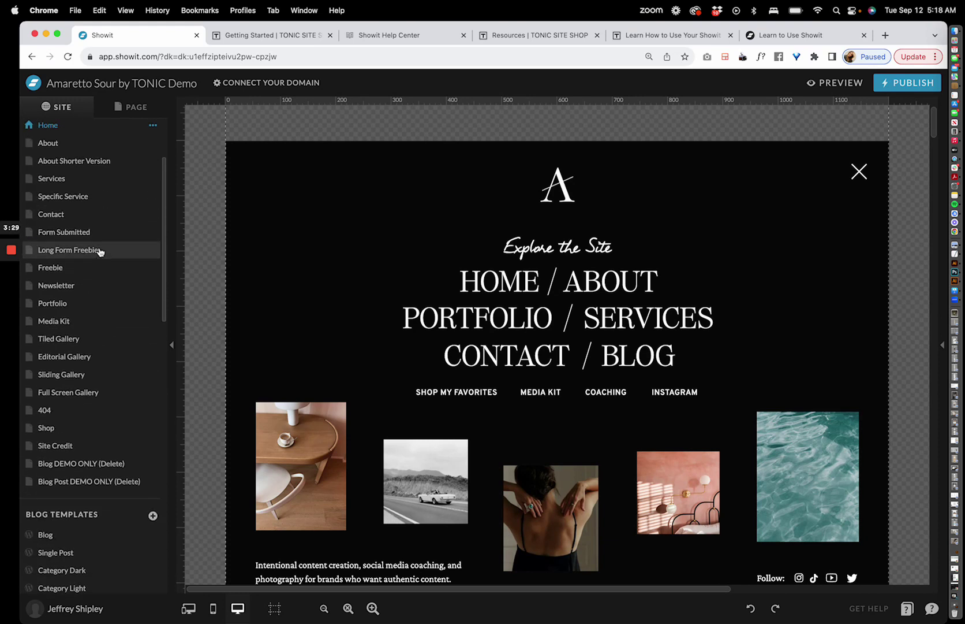
pyautogui.scroll(3, 100, 252)
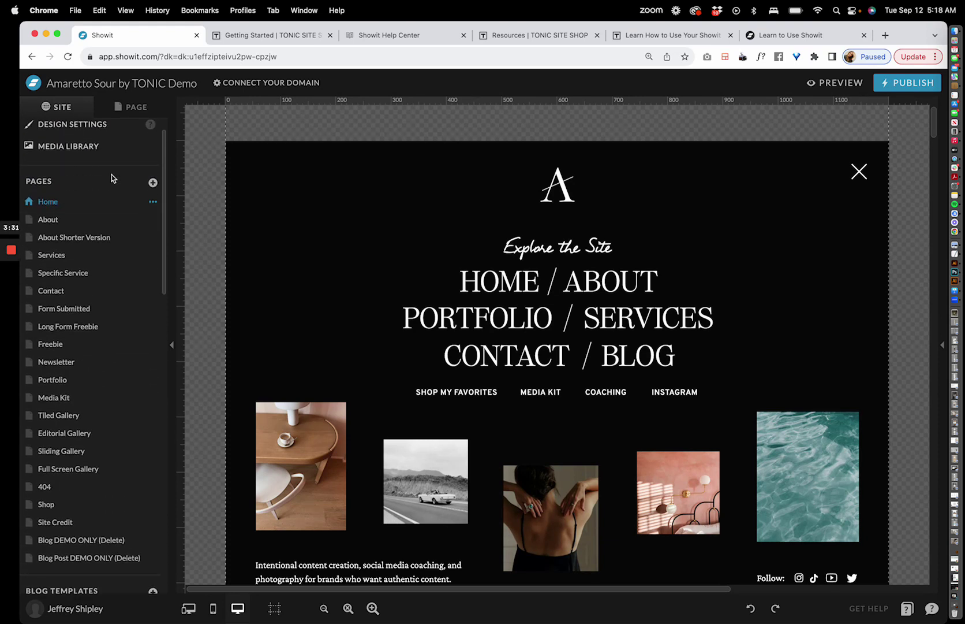
pyautogui.click(73, 221)
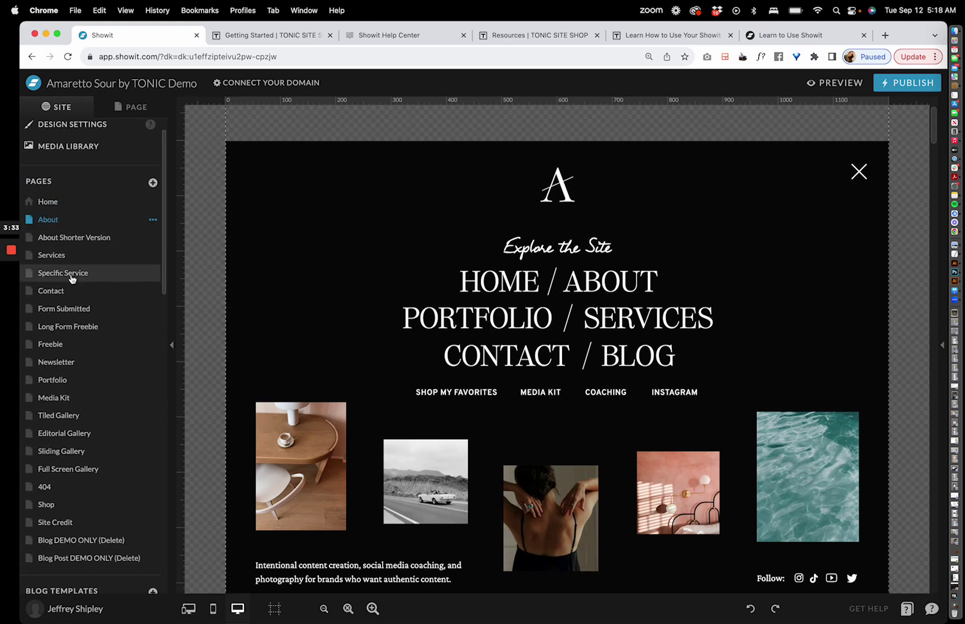
# - Open About Shorter Version, then the Services page, and show its canvas list
pyautogui.scroll(-8, 250, 290)
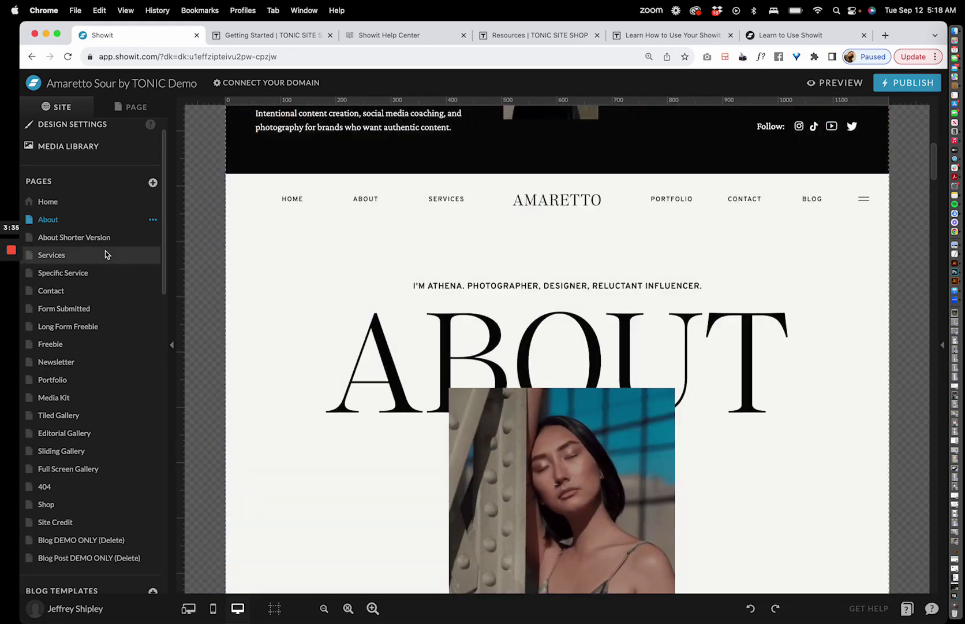
pyautogui.click(86, 237)
pyautogui.click(95, 256)
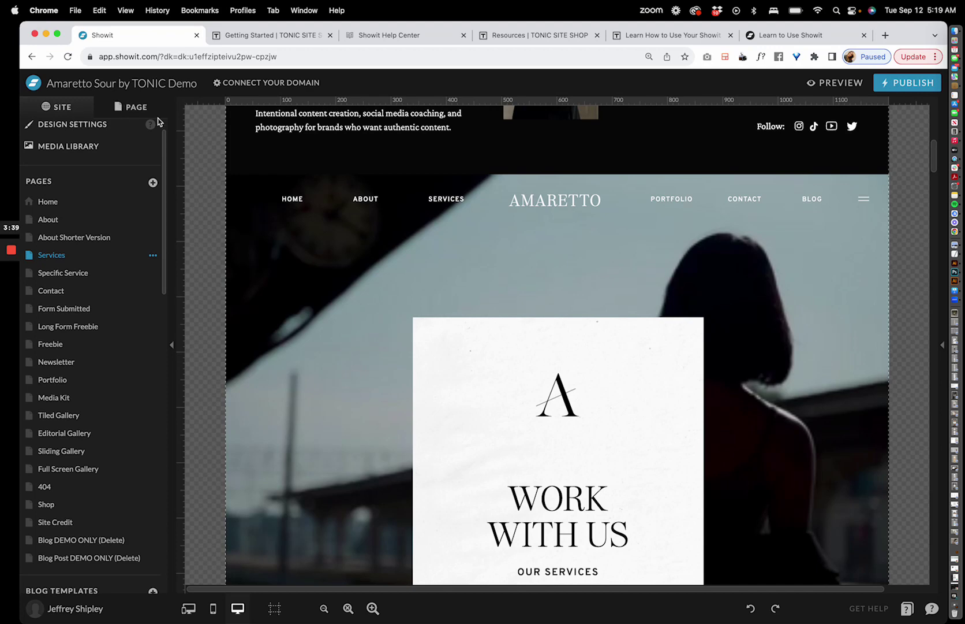
pyautogui.click(136, 107)
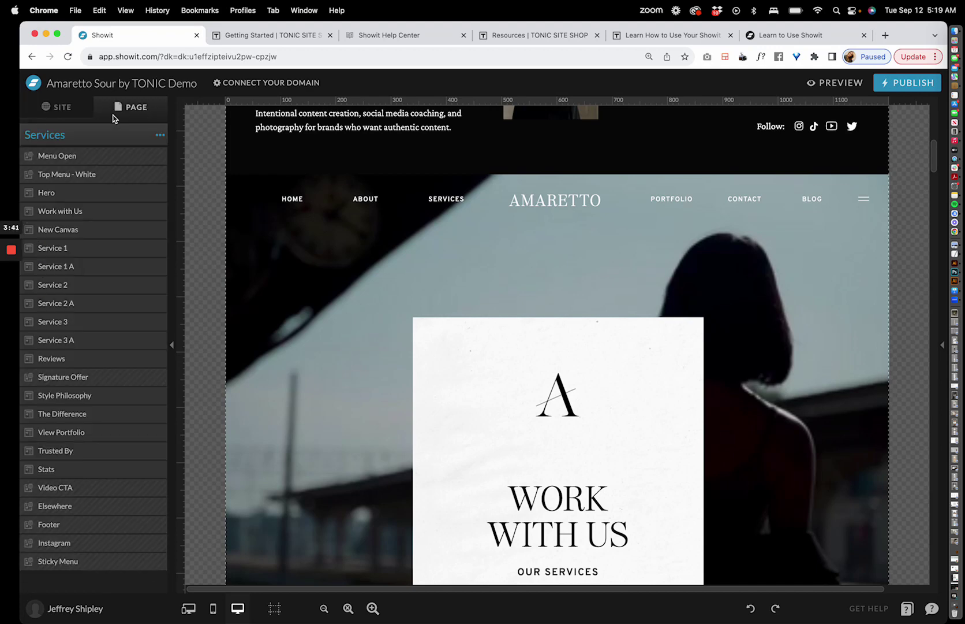
# - Step through the Services page's Hero, Work with Us, Service List and Service 1 sections
pyautogui.scroll(-4, 351, 238)
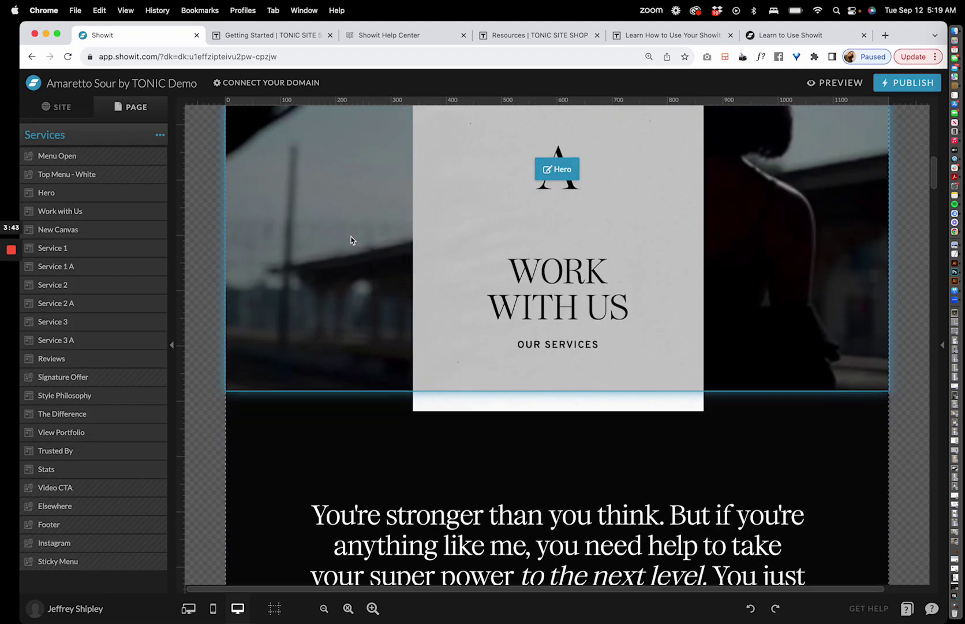
pyautogui.click(76, 196)
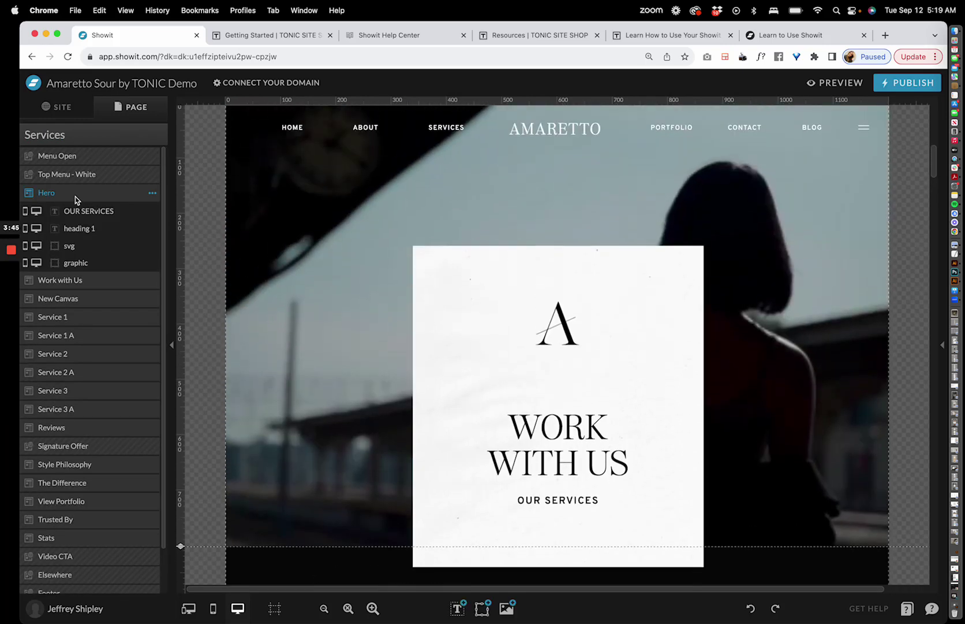
pyautogui.click(75, 281)
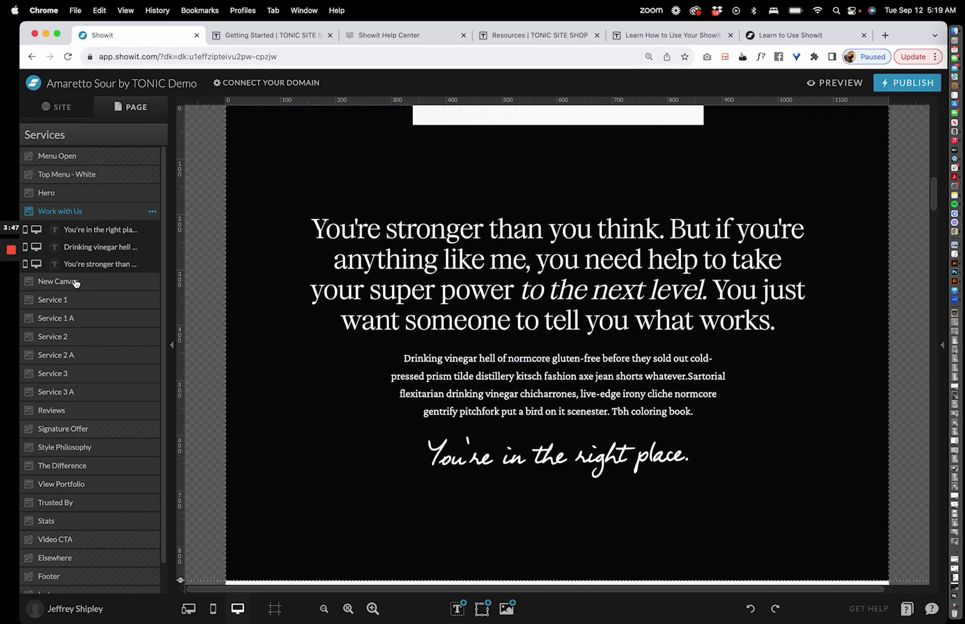
pyautogui.click(68, 283)
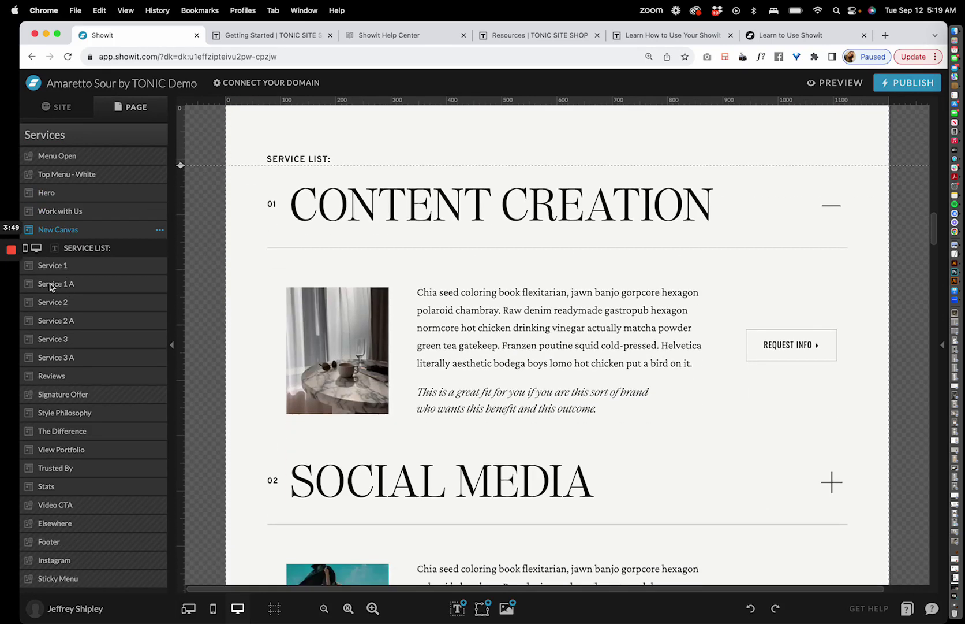
pyautogui.click(49, 267)
# - Go back to the site-wide page list and open the Home page
pyautogui.scroll(-4, 75, 346)
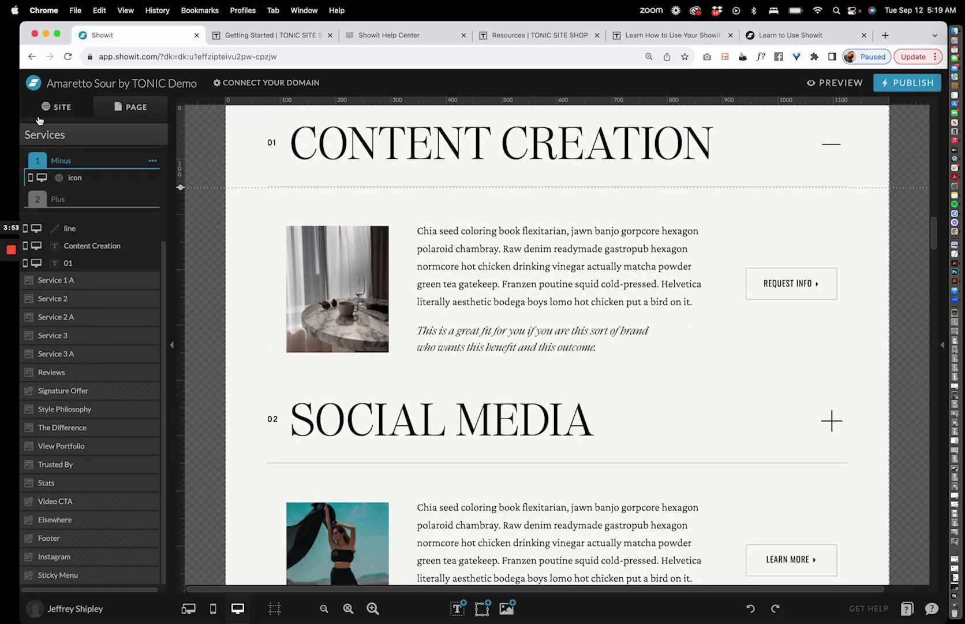
pyautogui.click(56, 108)
pyautogui.click(49, 229)
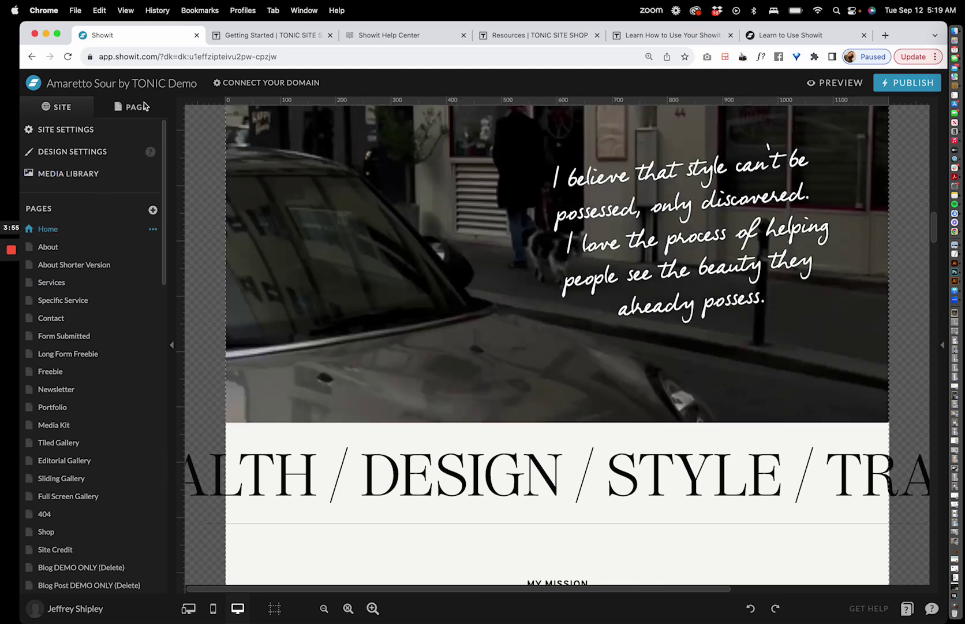
# - Select the Home page's Mantra section and work in the Page panel's section list
pyautogui.click(296, 177)
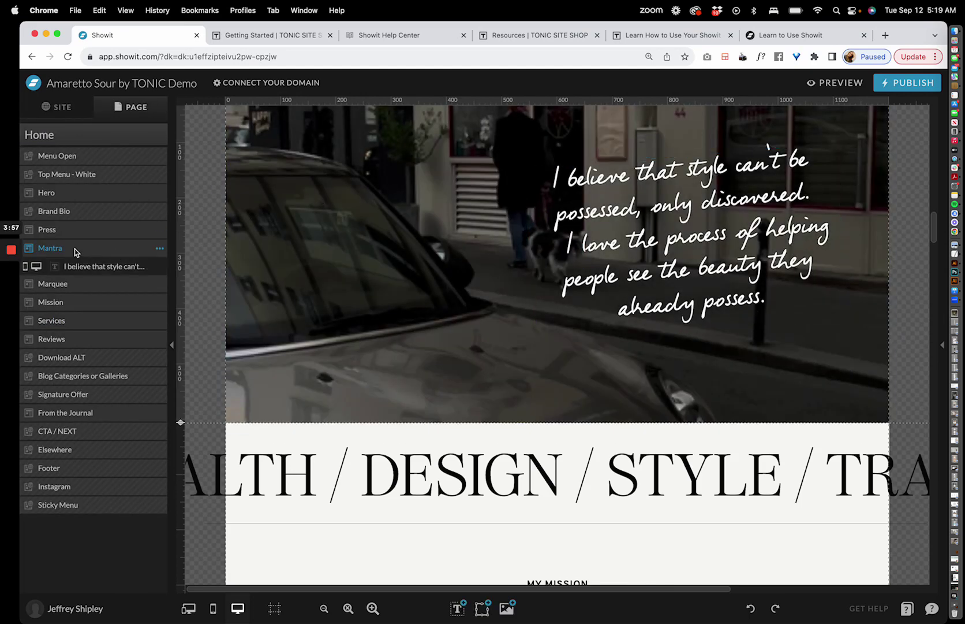
pyautogui.scroll(5, 403, 288)
pyautogui.scroll(-10, 402, 288)
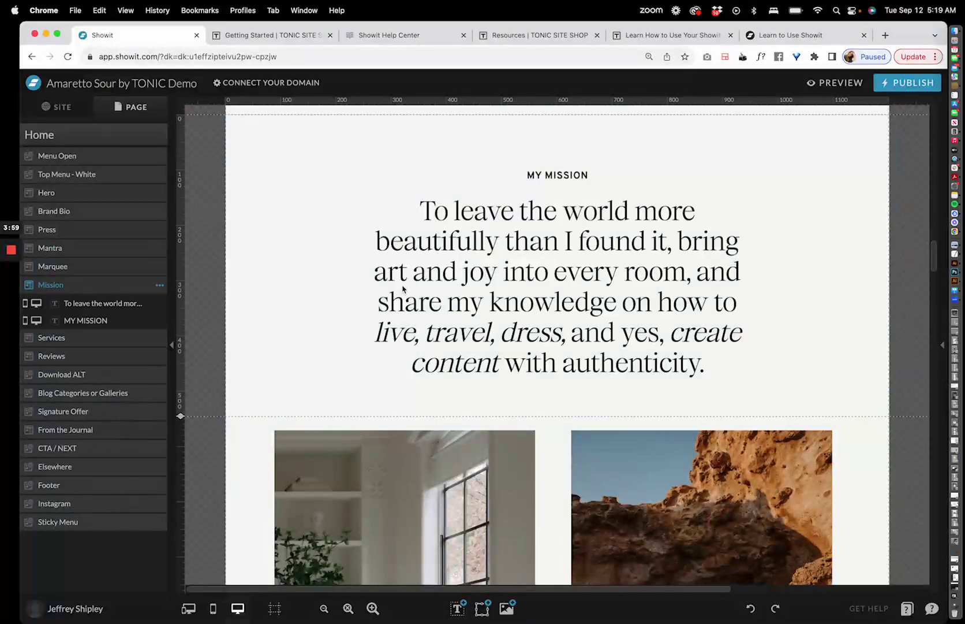
pyautogui.moveTo(75, 284); pyautogui.dragTo(121, 328)
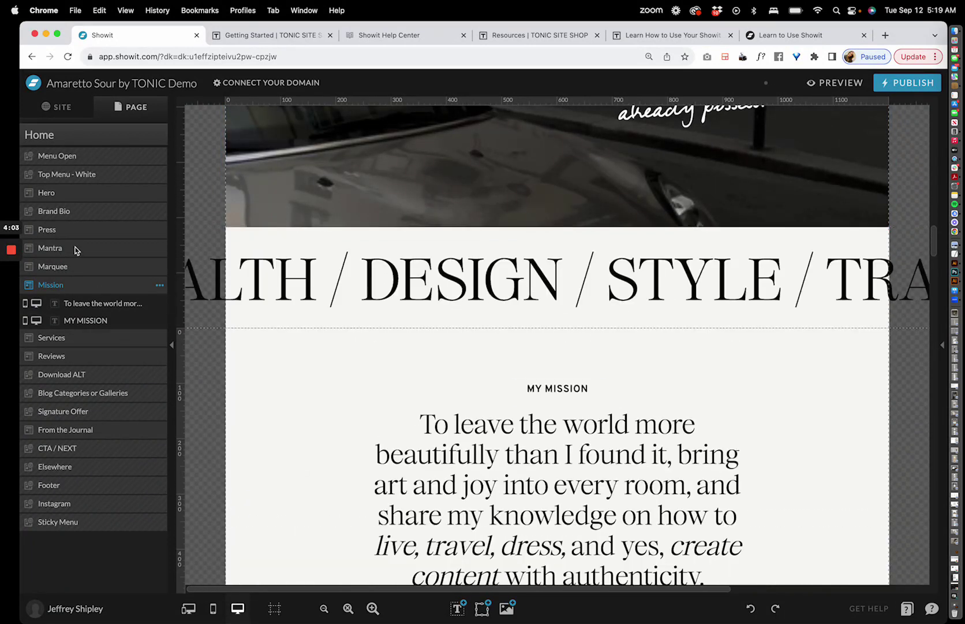
# - Toggle the Mission section's desktop and mobile visibility off and back on
pyautogui.click(160, 285)
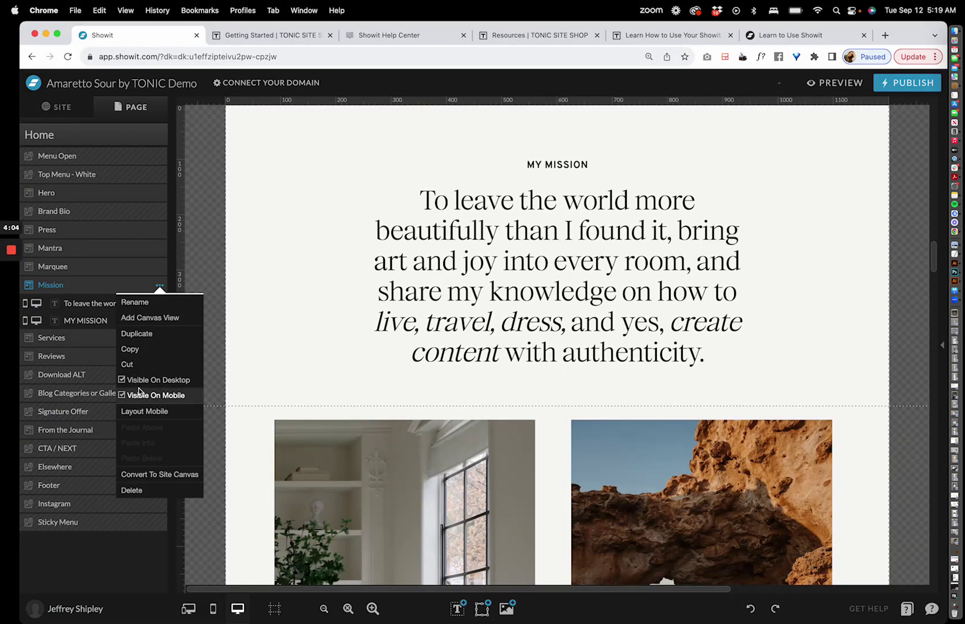
pyautogui.click(122, 381)
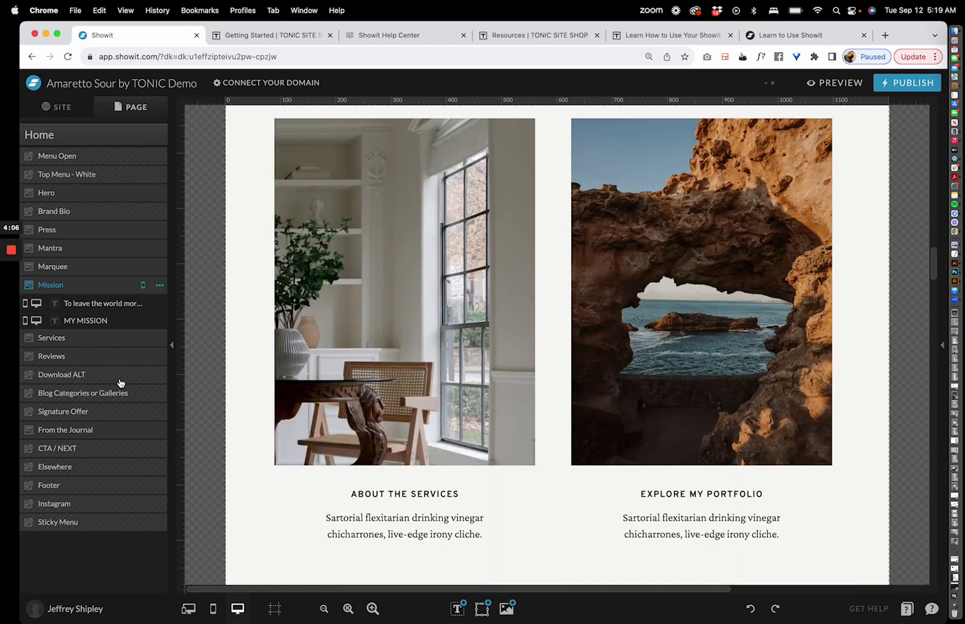
pyautogui.click(160, 285)
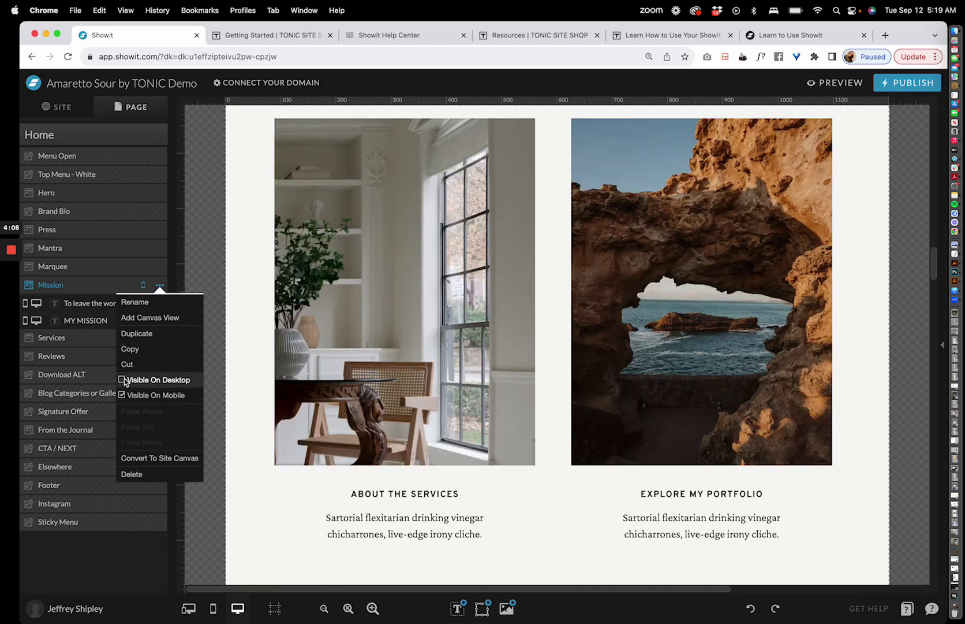
pyautogui.click(123, 380)
pyautogui.click(160, 286)
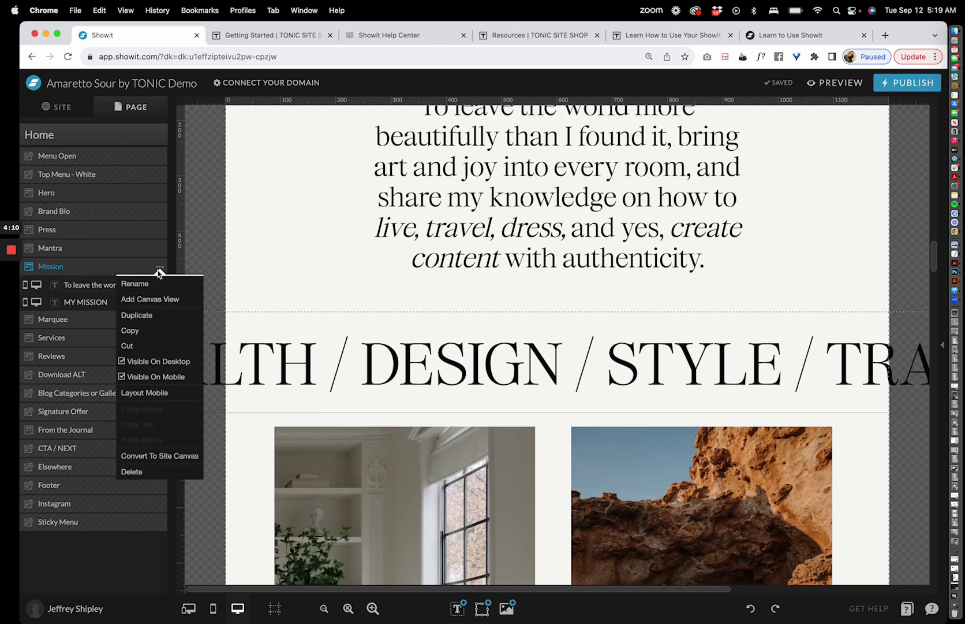
pyautogui.click(124, 374)
pyautogui.click(159, 267)
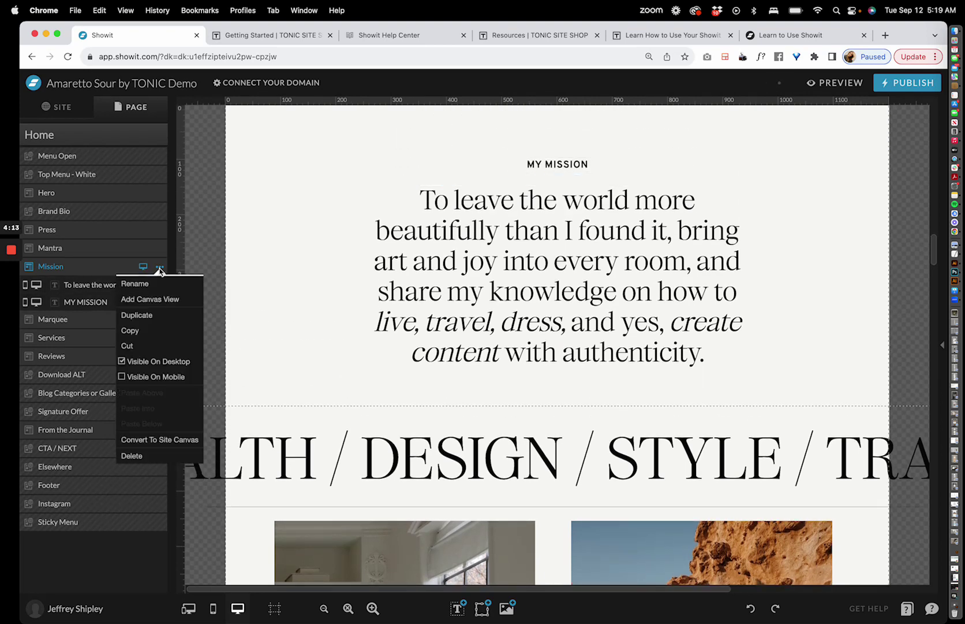
pyautogui.click(127, 376)
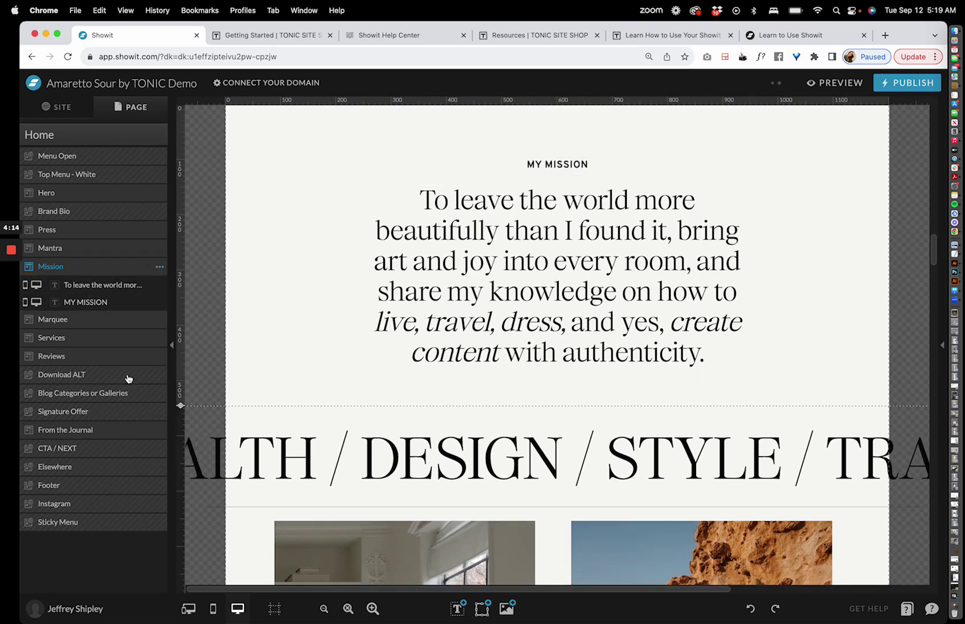
pyautogui.click(160, 268)
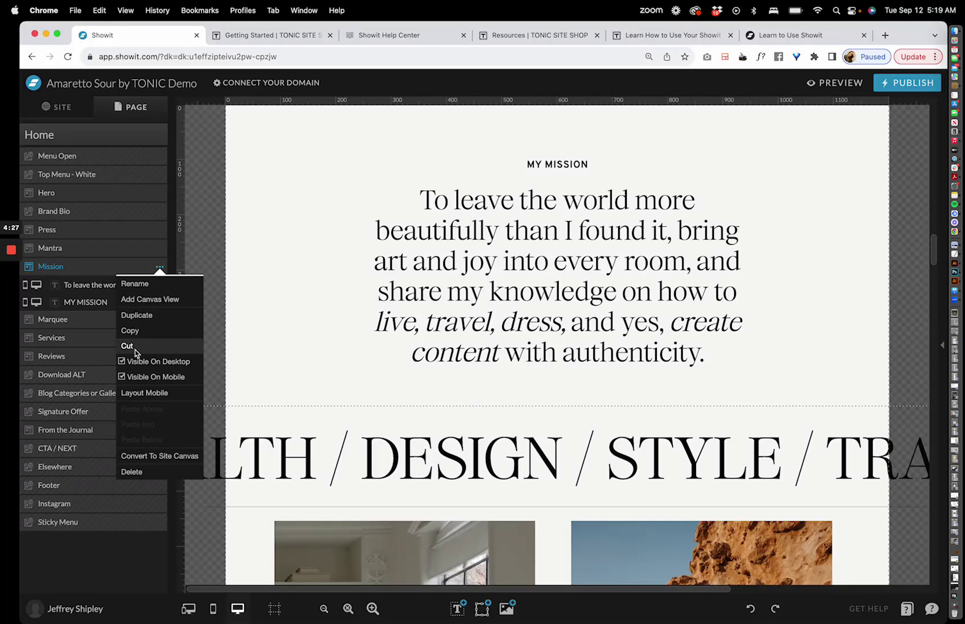
# - Drag the Marquee section above the Mission section, right after Mantra
pyautogui.scroll(3, 350, 243)
pyautogui.scroll(-3, 377, 267)
pyautogui.click(382, 175)
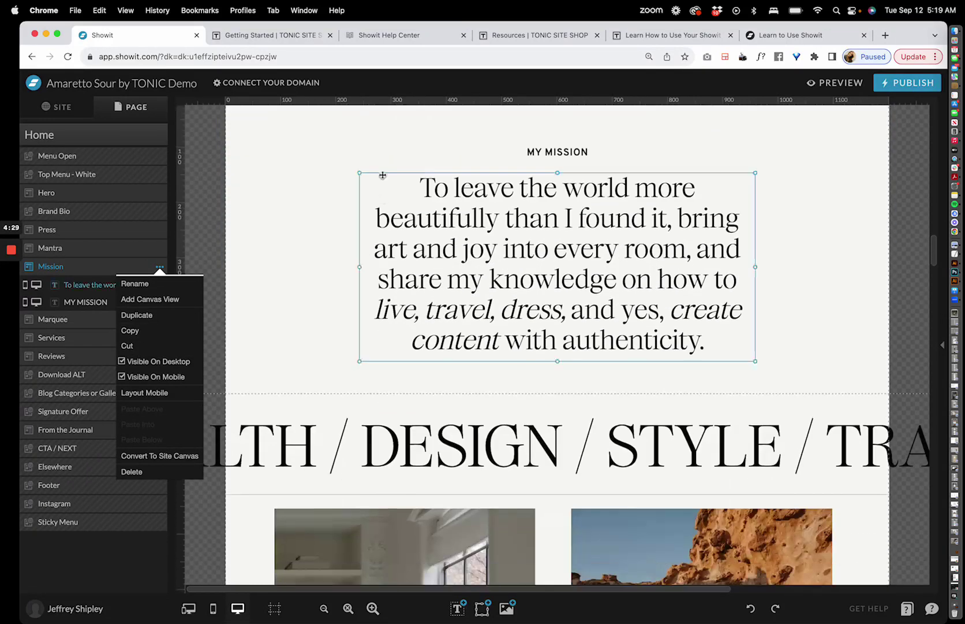
pyautogui.click(295, 195)
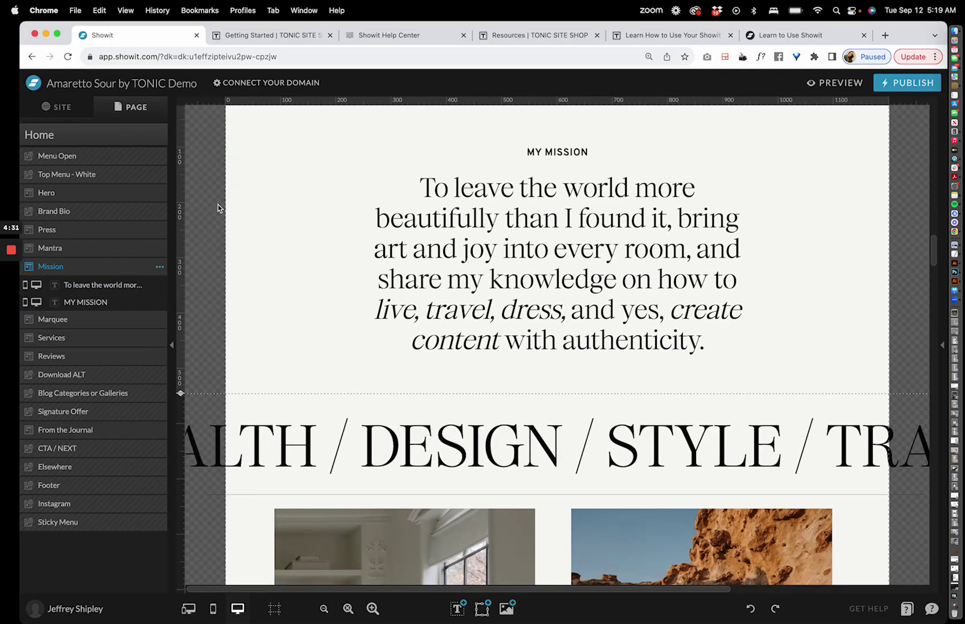
pyautogui.click(160, 267)
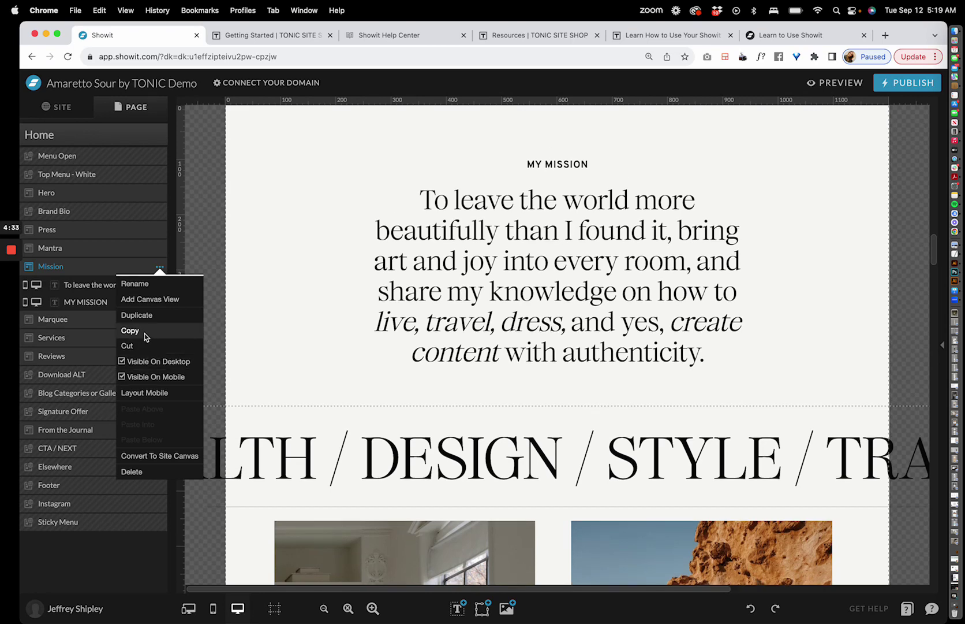
pyautogui.click(298, 452)
pyautogui.moveTo(87, 284); pyautogui.dragTo(113, 268)
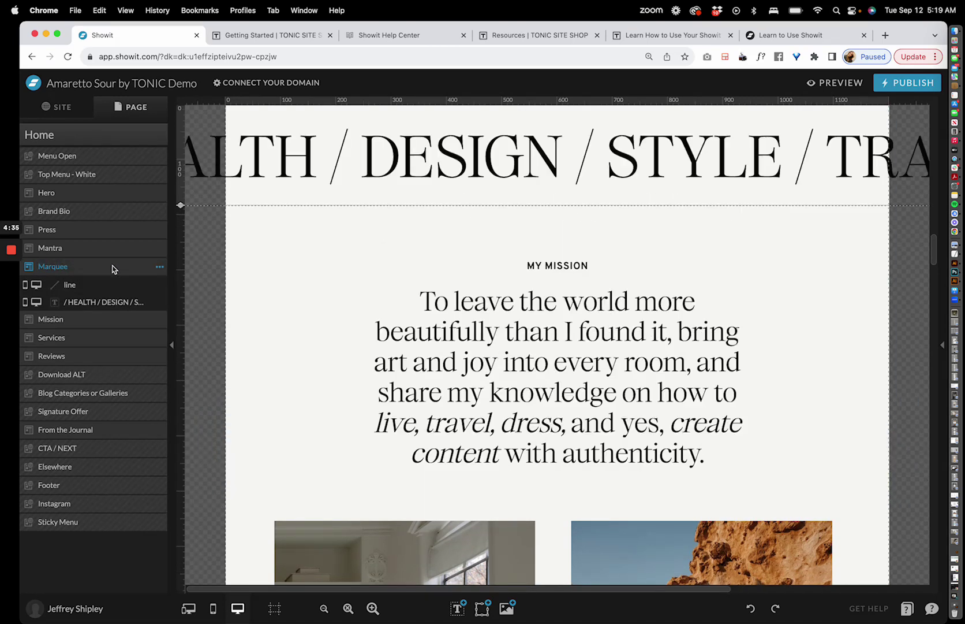
# - Open the Blog template page and zoom out to show the Menu Open canvas
pyautogui.click(74, 116)
pyautogui.scroll(-10, 79, 404)
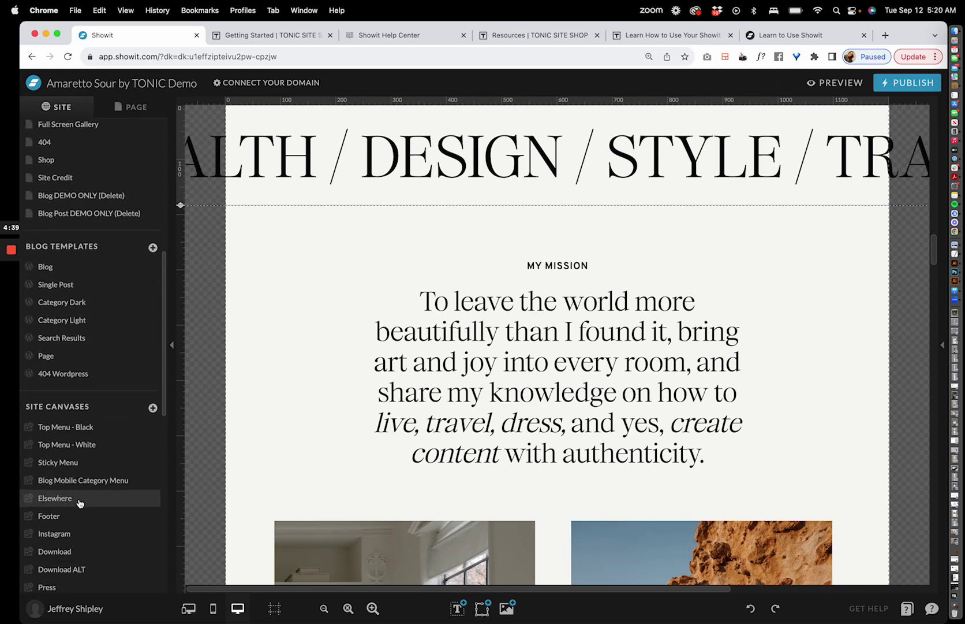
pyautogui.click(68, 260)
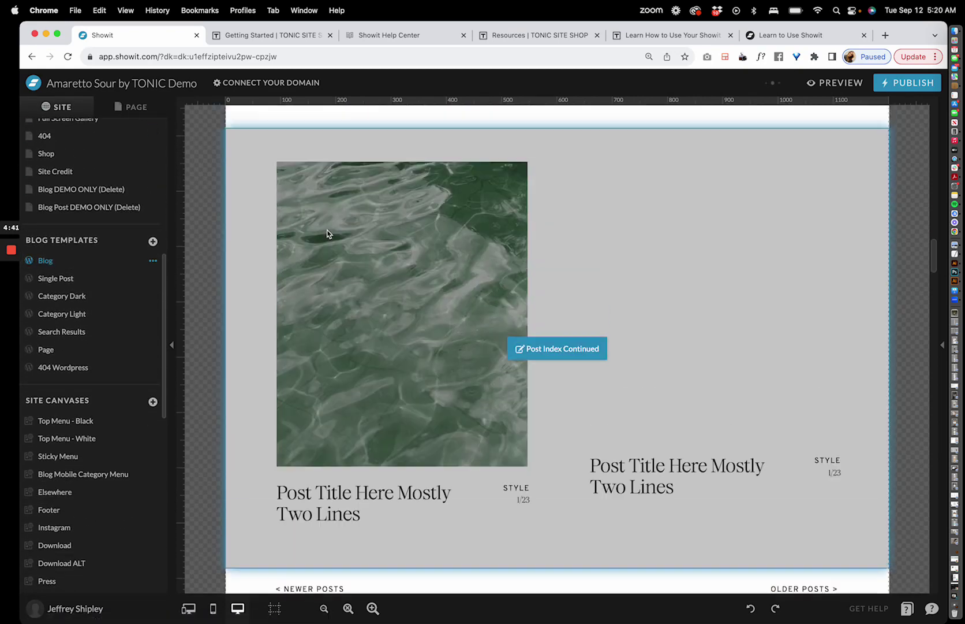
pyautogui.scroll(20, 327, 234)
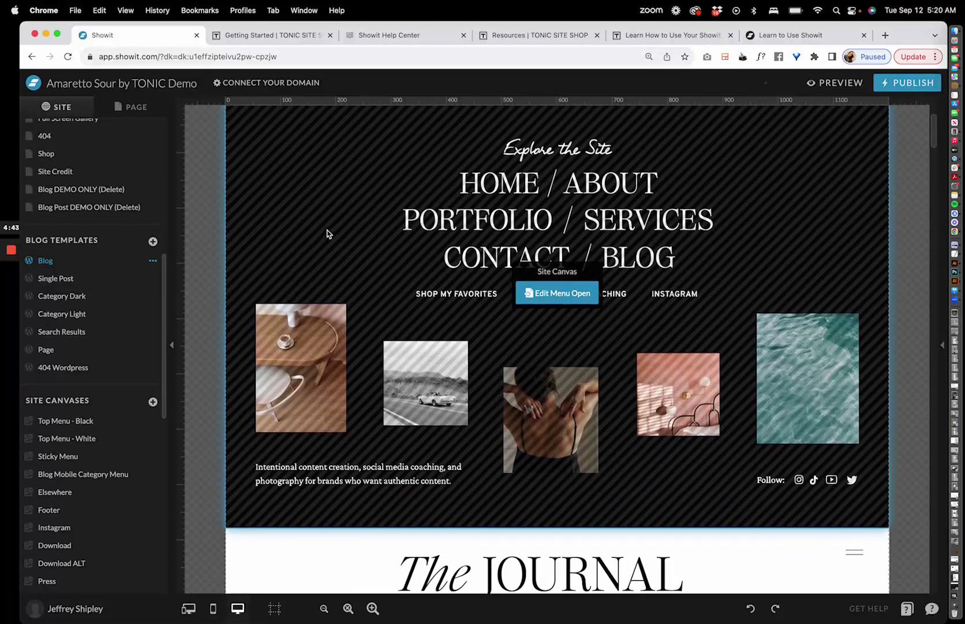
pyautogui.scroll(4, 327, 234)
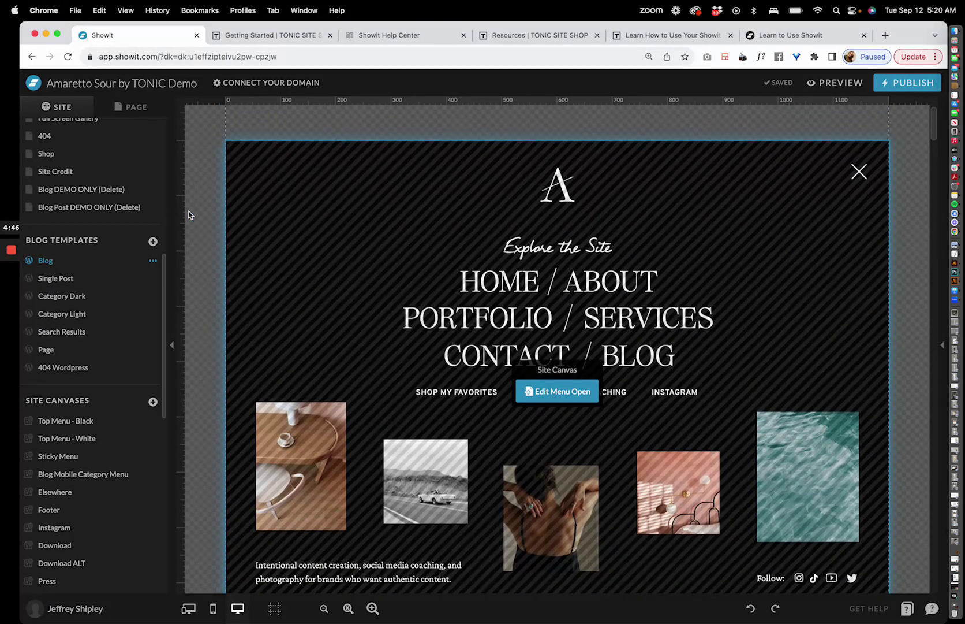
pyautogui.scroll(-5, 110, 405)
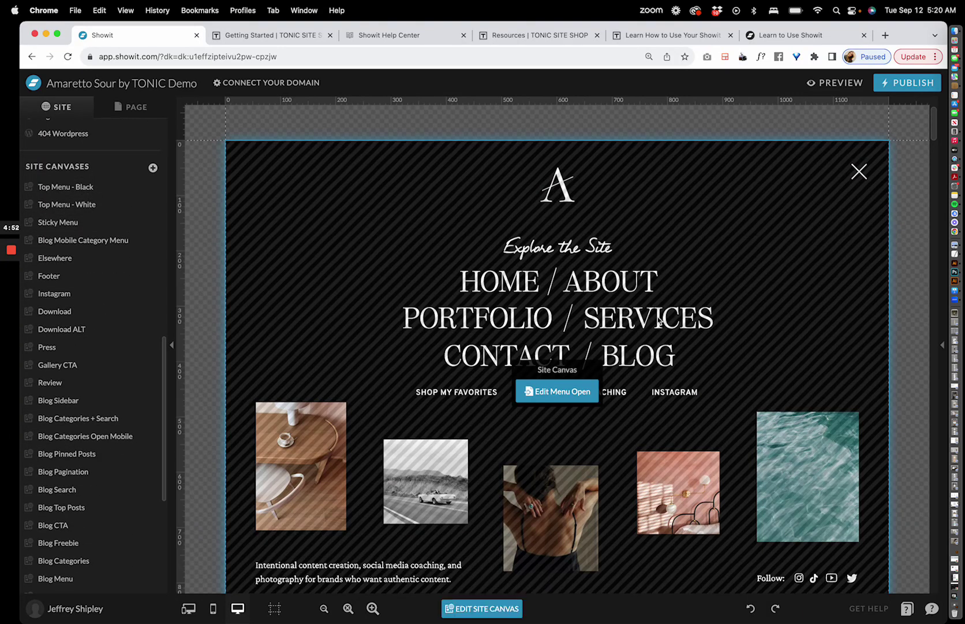
pyautogui.click(324, 608)
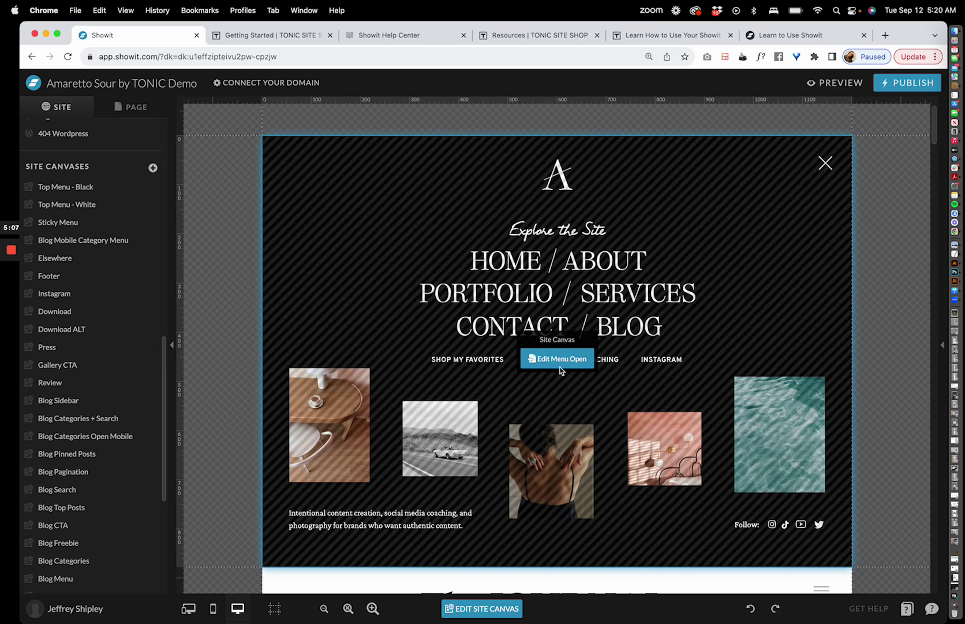
# - Inspect the pop-up menu's HOME and ABOUT link text, then return to the Home page
pyautogui.click(543, 358)
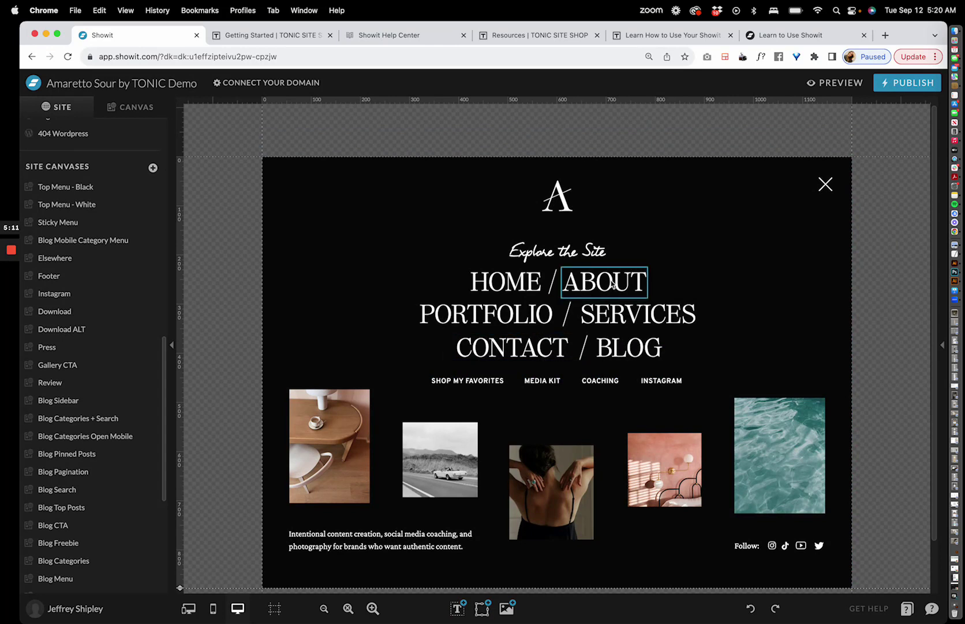
pyautogui.click(506, 274)
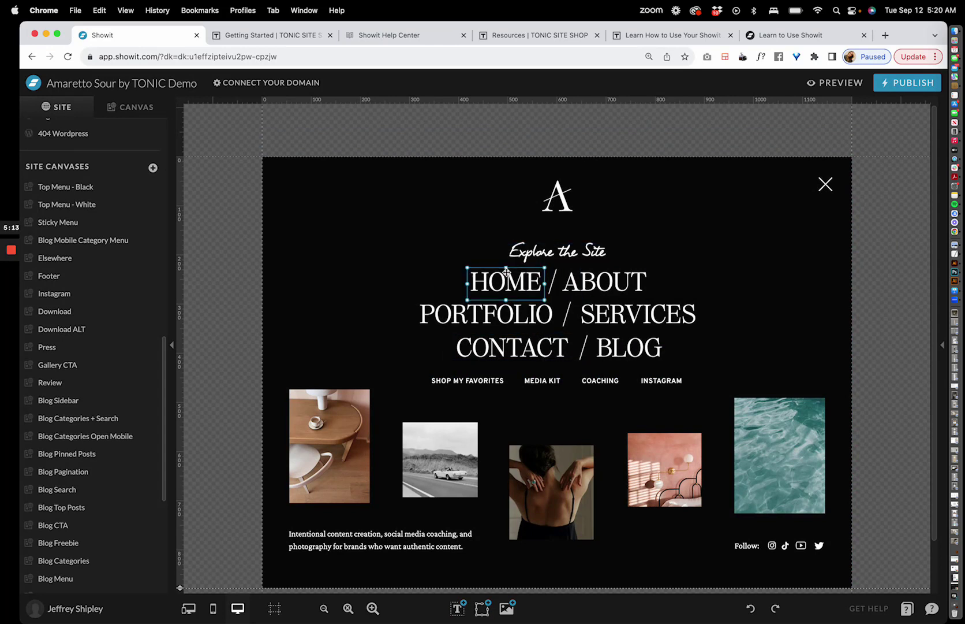
pyautogui.click(635, 281)
pyautogui.doubleClick(634, 281)
pyautogui.press('Escape')
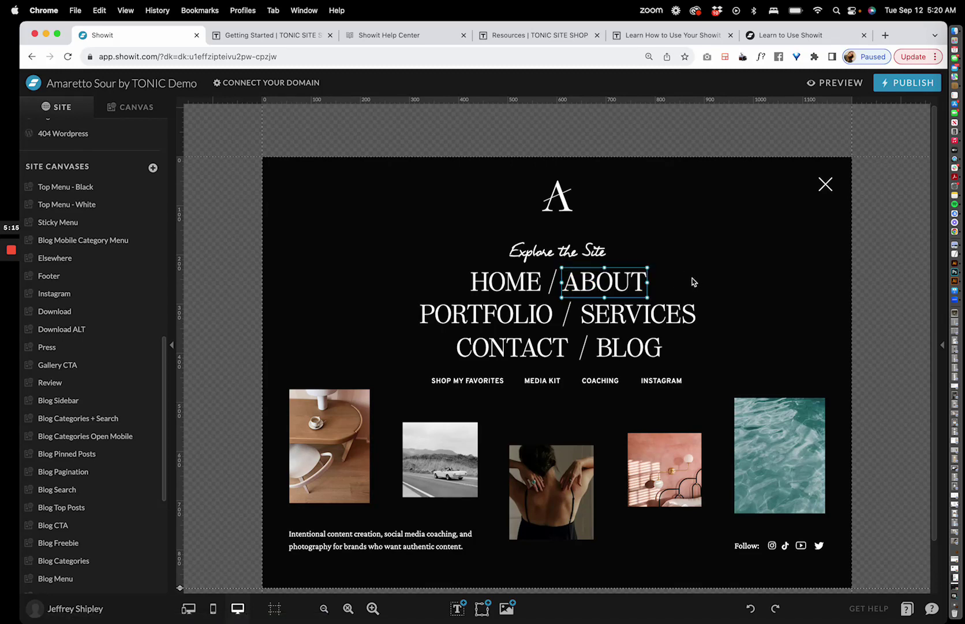
pyautogui.scroll(10, 115, 219)
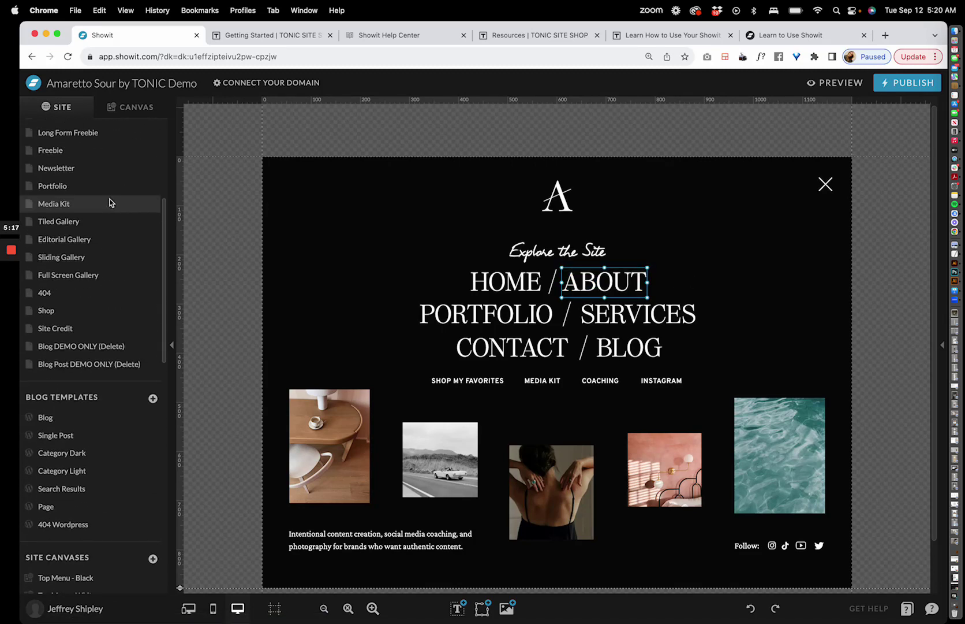
pyautogui.scroll(2, 93, 213)
pyautogui.click(57, 215)
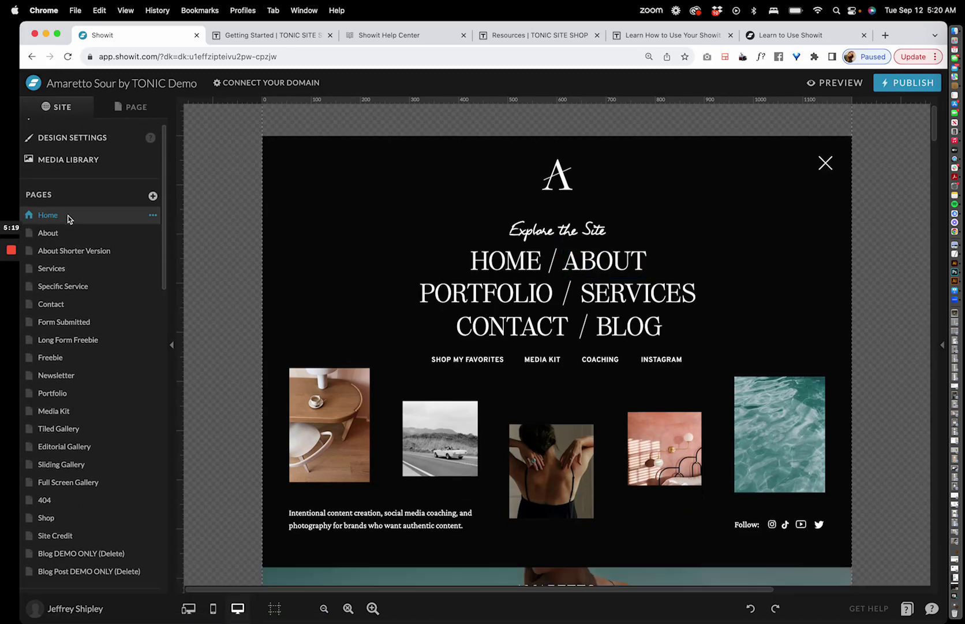
# - Change the pop-up menu heading from 'Explore the Site' to 'Explore My Site'
pyautogui.moveTo(587, 253)
pyautogui.click(542, 360)
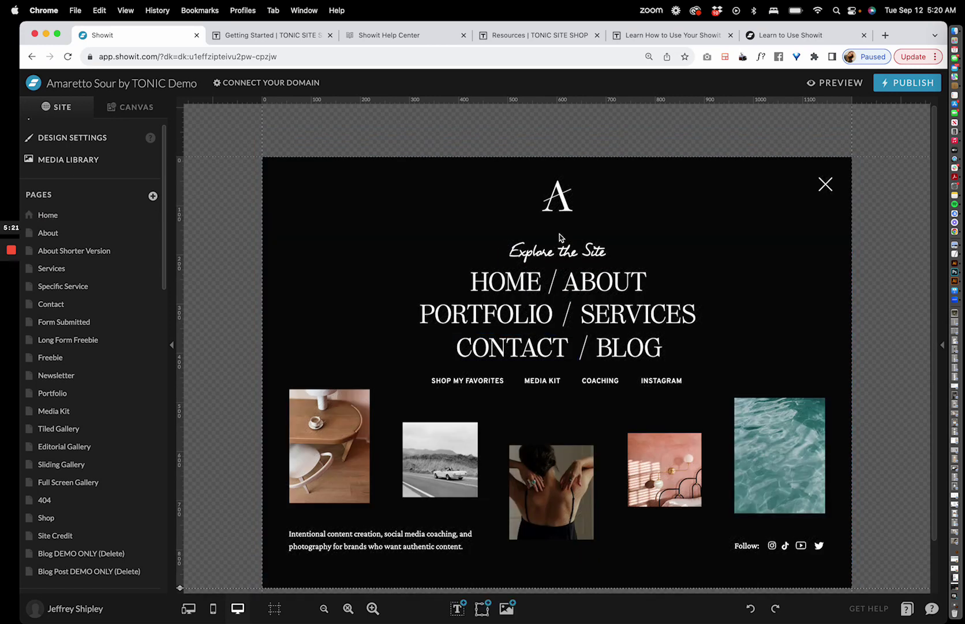
pyautogui.click(559, 250)
pyautogui.click(558, 251)
pyautogui.moveTo(560, 252); pyautogui.dragTo(579, 255)
pyautogui.write('My')
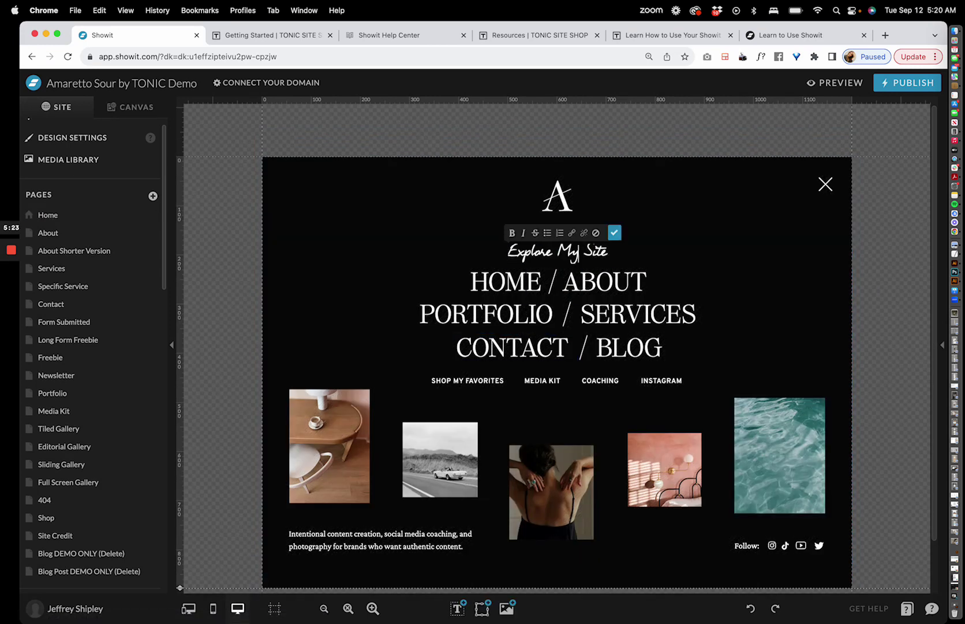
pyautogui.click(668, 241)
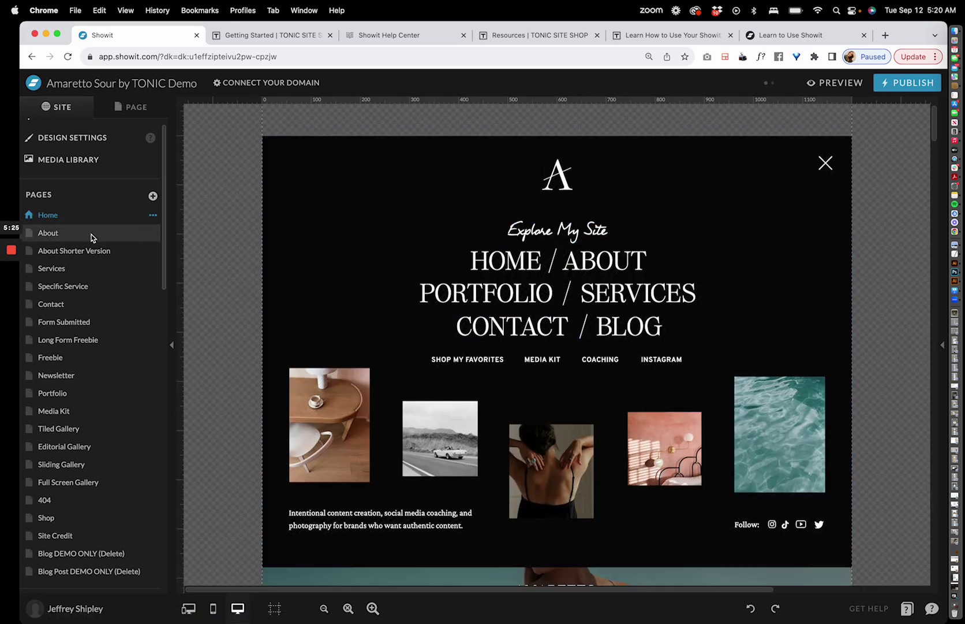
# - Open the About Shorter Version page and scroll down to its About the Brand section
pyautogui.click(86, 251)
pyautogui.scroll(-6, 319, 356)
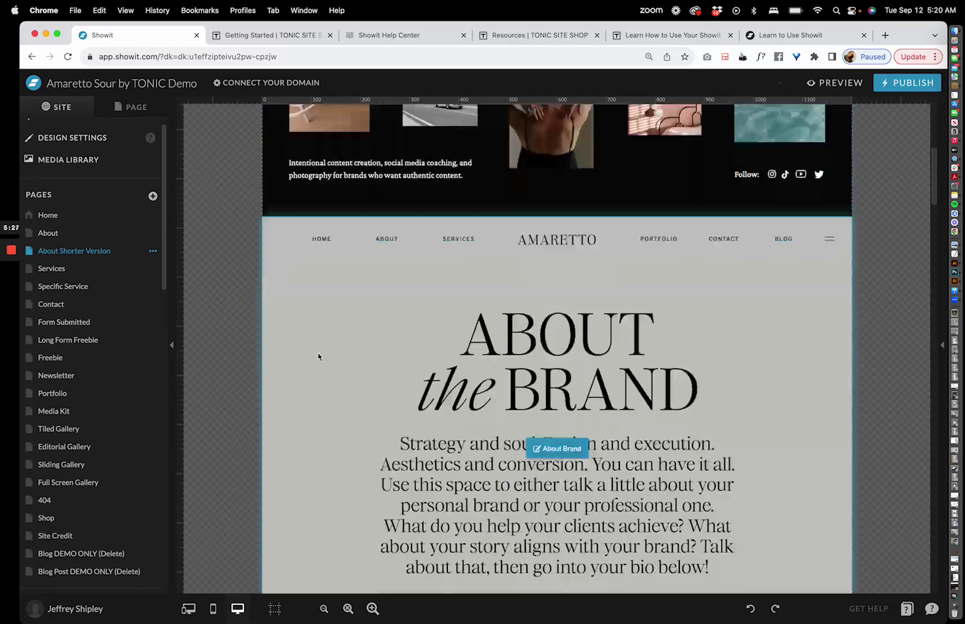
pyautogui.scroll(-3, 87, 406)
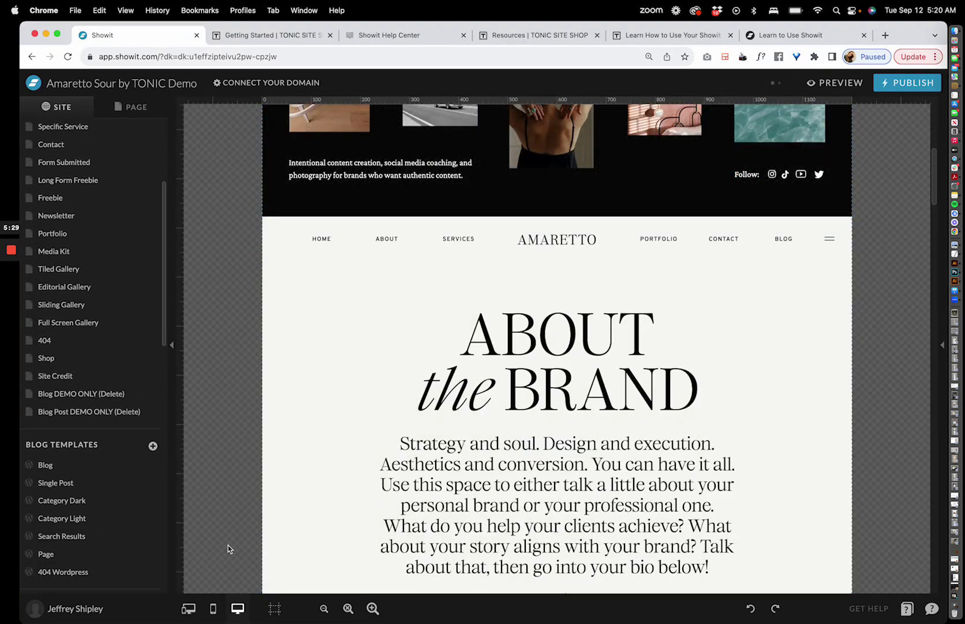
pyautogui.click(81, 612)
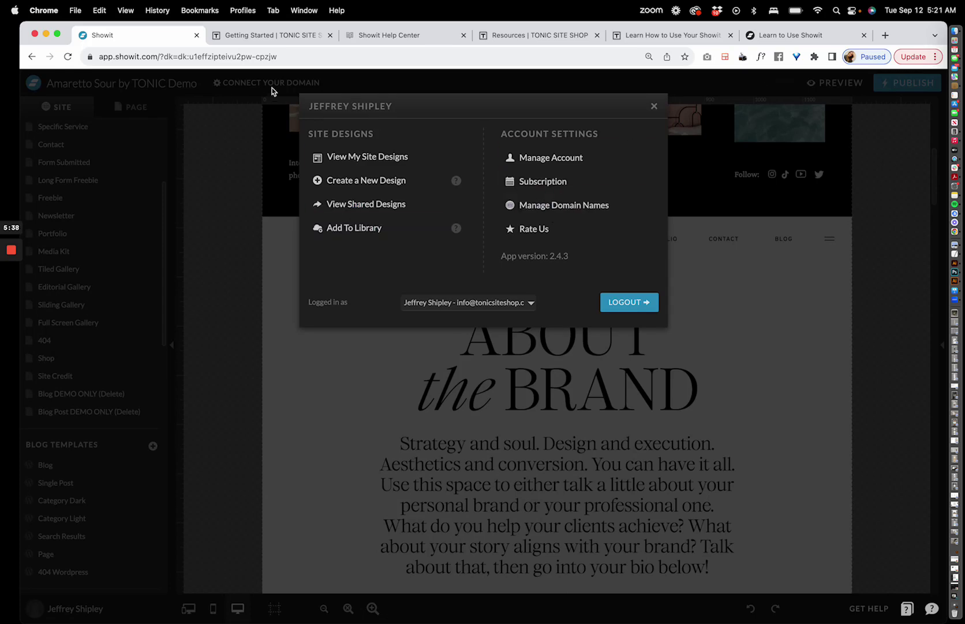
pyautogui.click(655, 107)
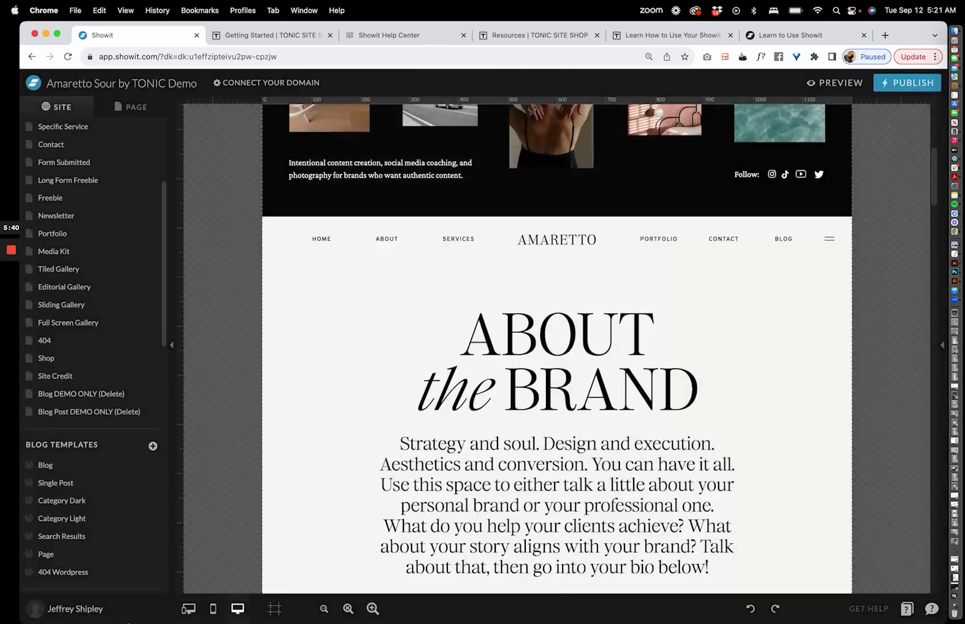
pyautogui.click(189, 609)
pyautogui.moveTo(286, 338)
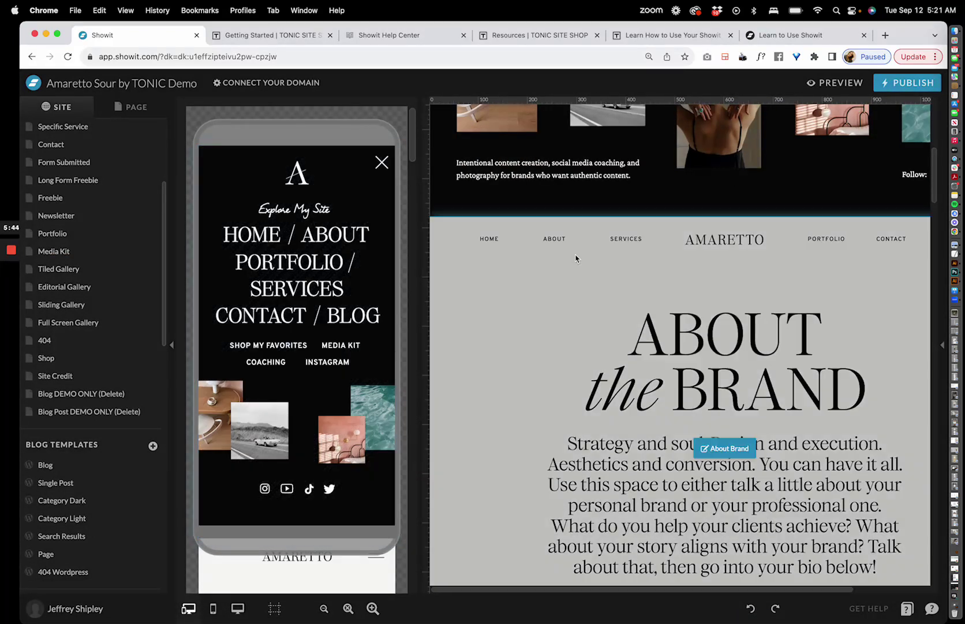
pyautogui.click(728, 449)
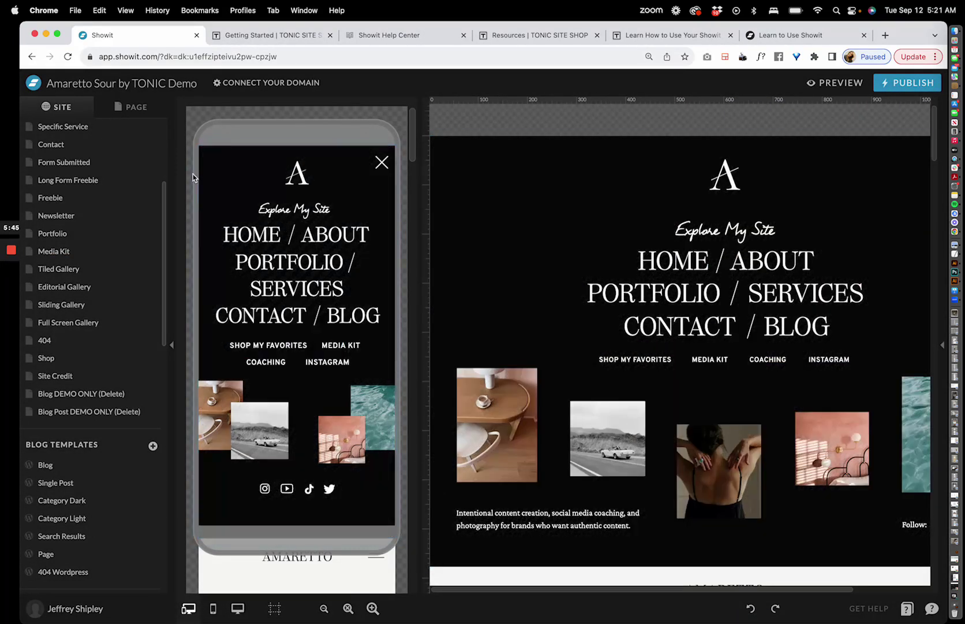
pyautogui.scroll(5, 134, 185)
pyautogui.click(108, 227)
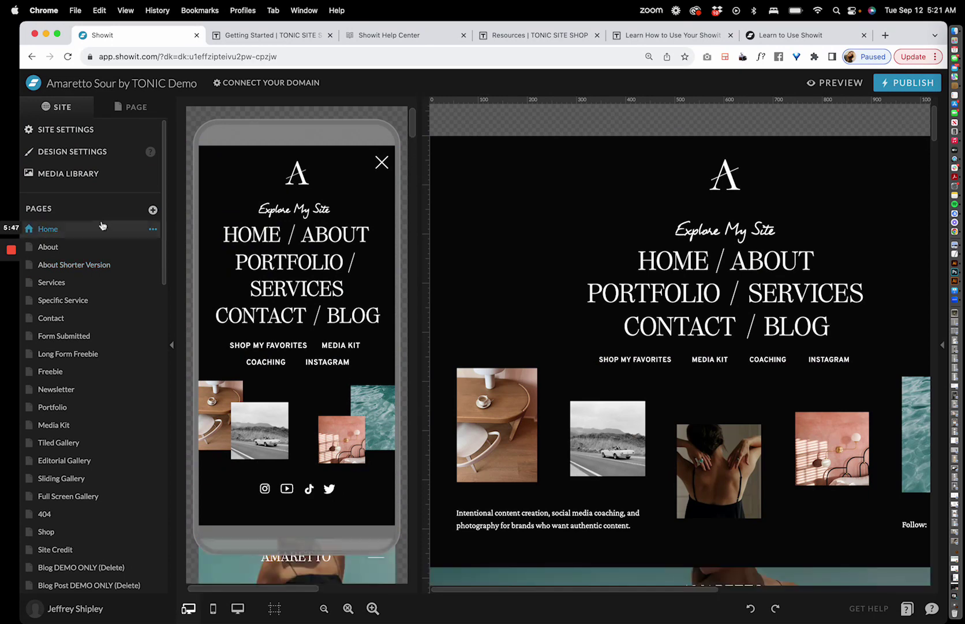
pyautogui.click(290, 296)
pyautogui.click(724, 358)
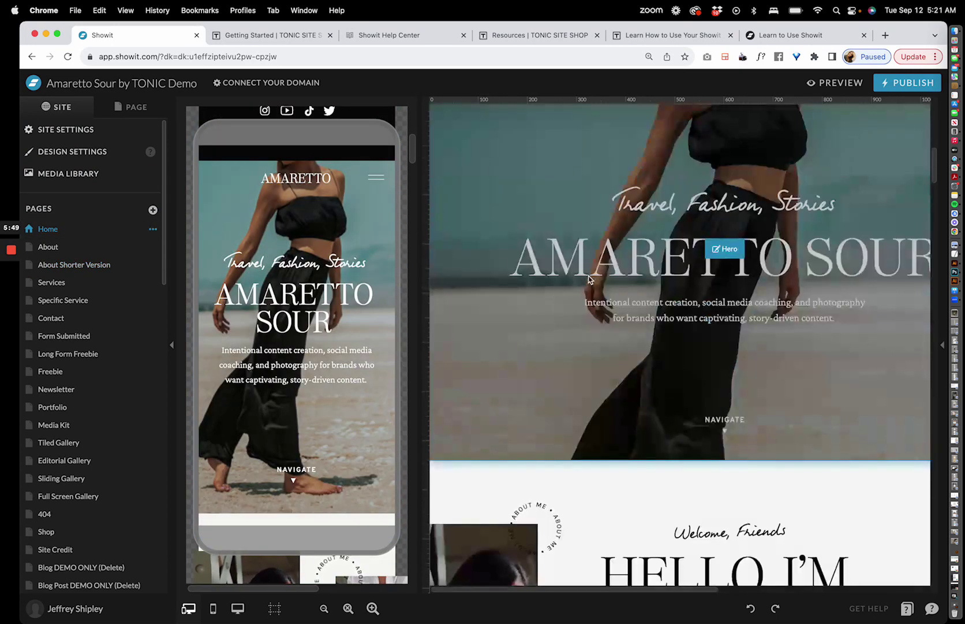
pyautogui.click(324, 608)
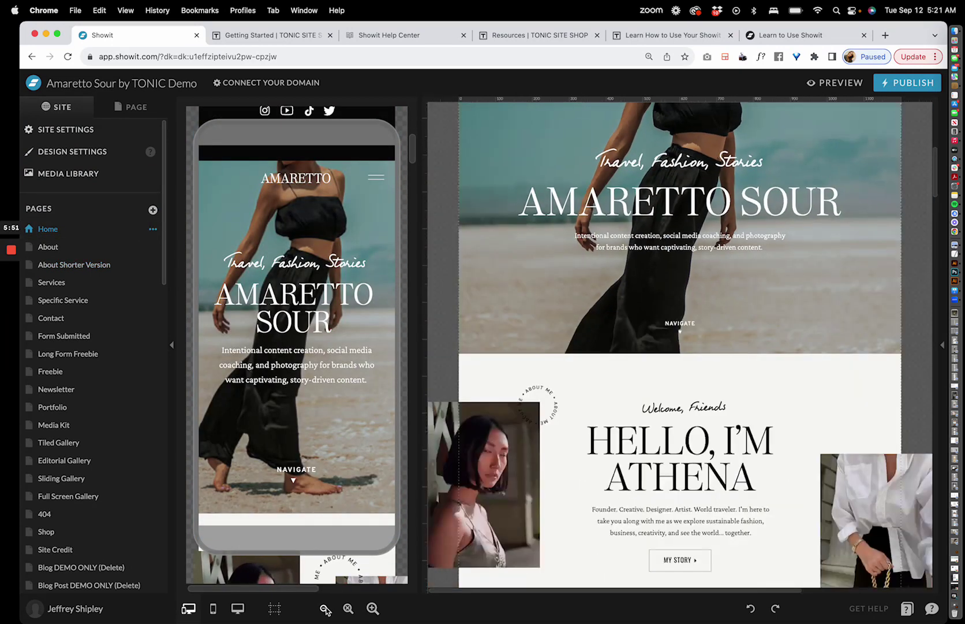
pyautogui.scroll(3, 515, 284)
pyautogui.click(348, 608)
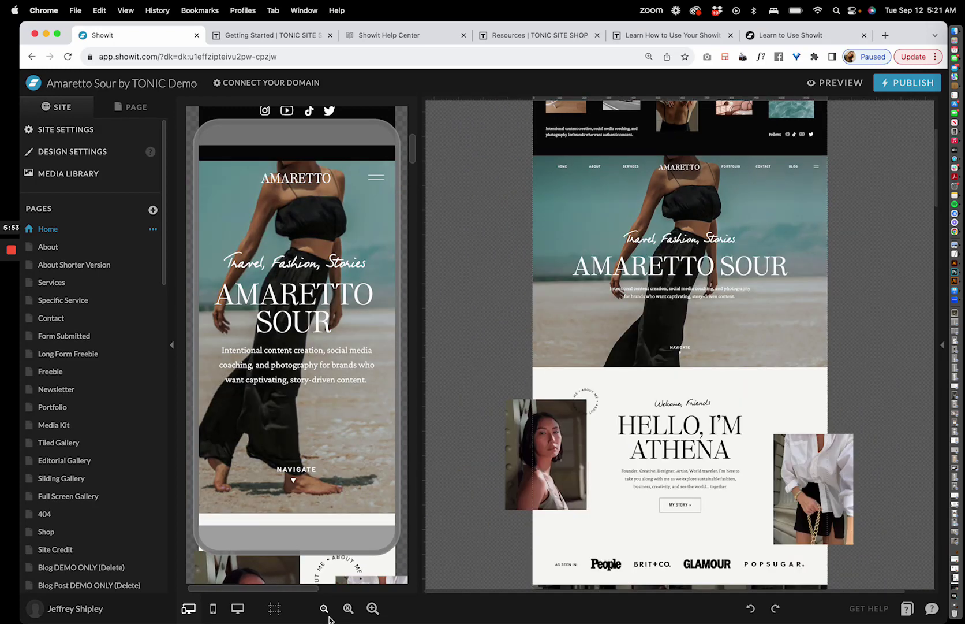
pyautogui.click(324, 608)
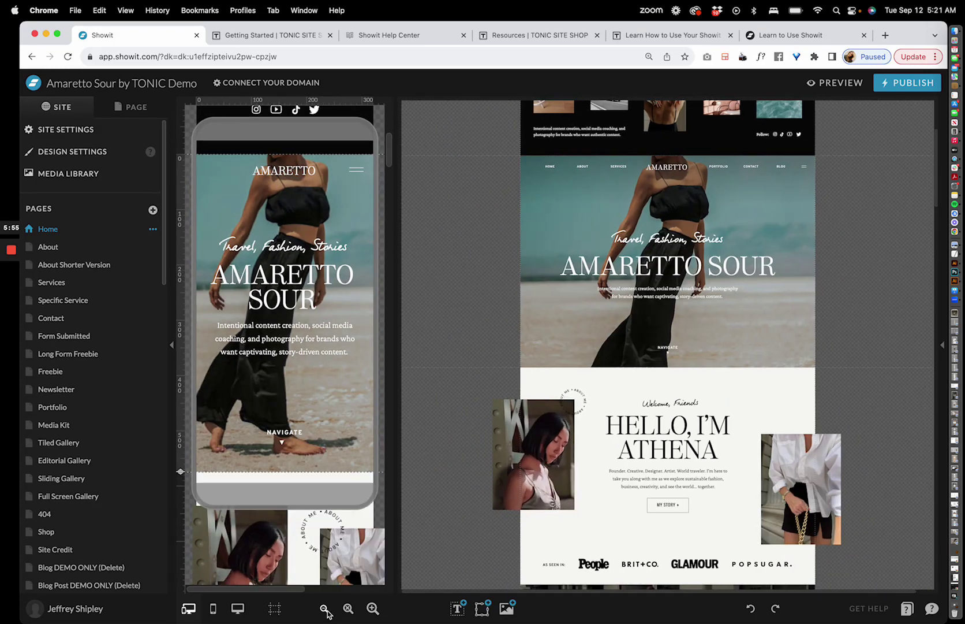
pyautogui.click(594, 261)
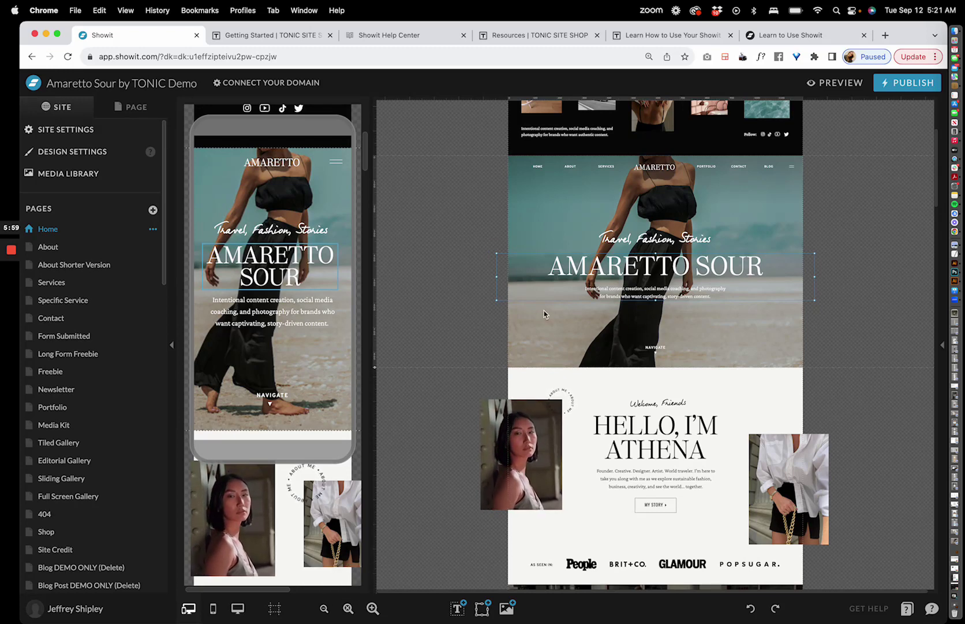
pyautogui.click(374, 581)
pyautogui.click(373, 608)
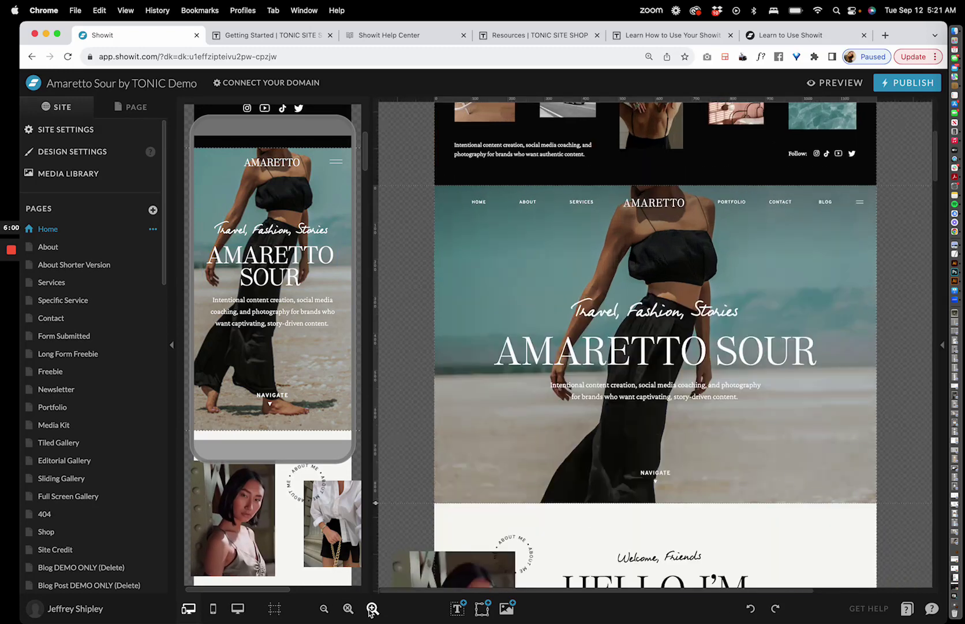
pyautogui.click(584, 355)
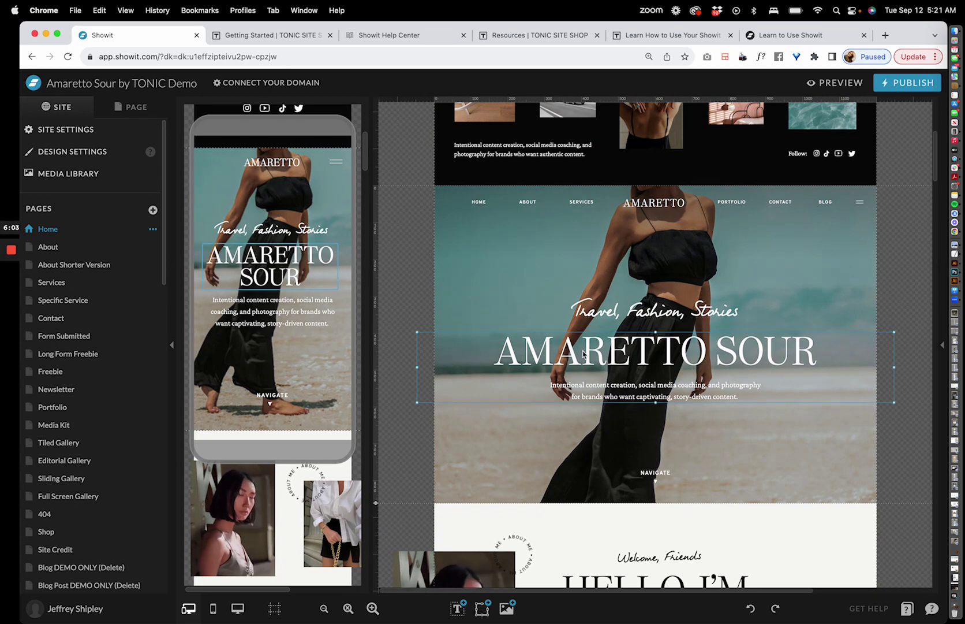
pyautogui.doubleClick(584, 355)
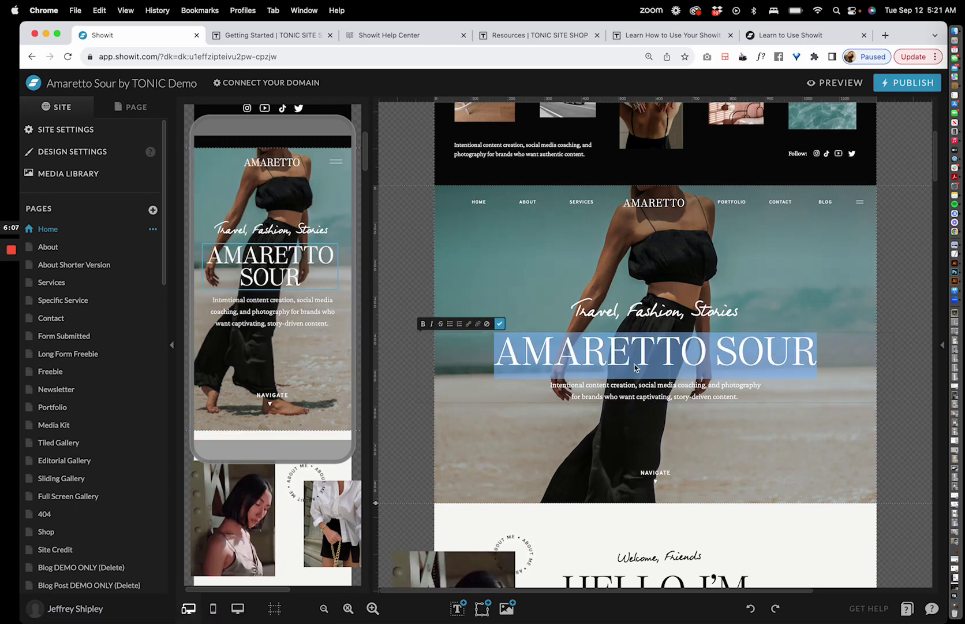
pyautogui.write('JEN')
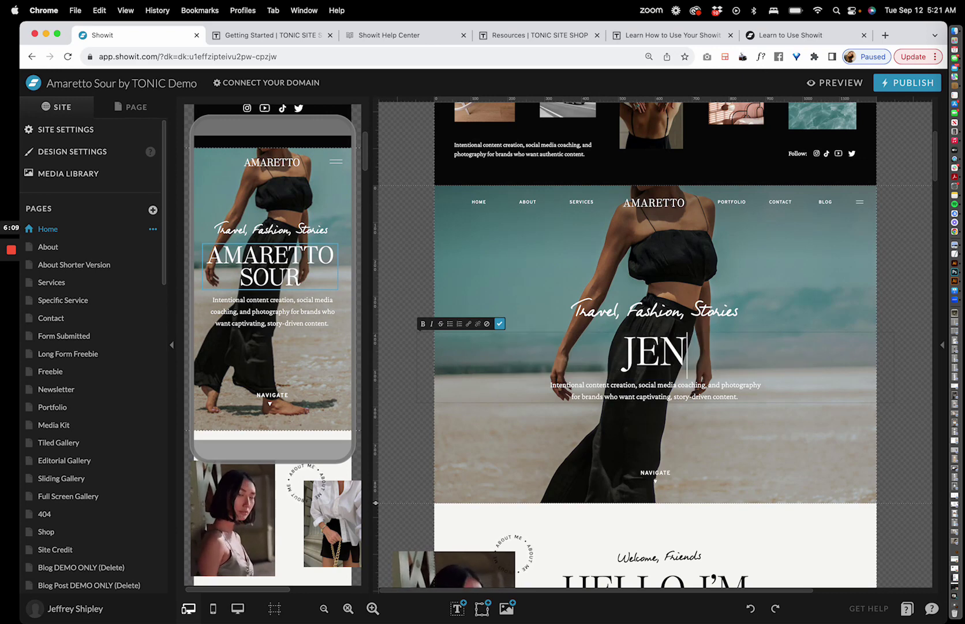
pyautogui.write(' OLMSTEAD')
pyautogui.click(812, 256)
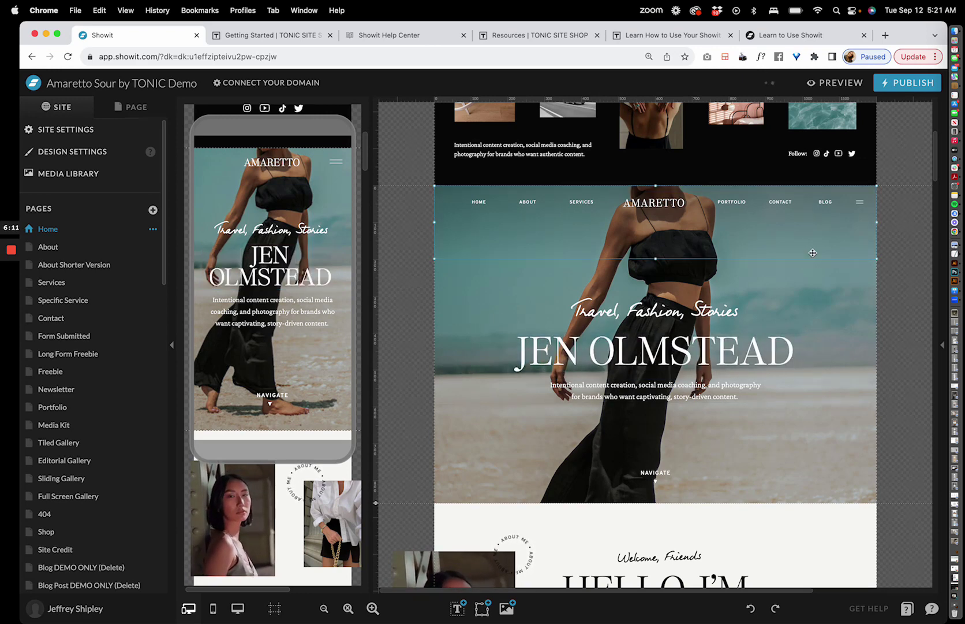
pyautogui.click(751, 340)
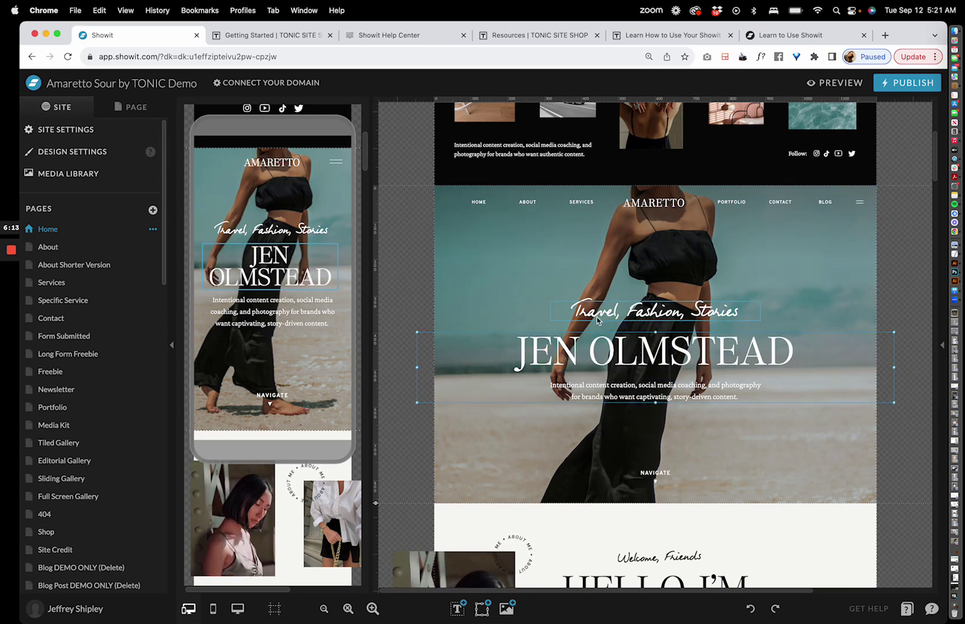
pyautogui.doubleClick(524, 343)
pyautogui.click(499, 347)
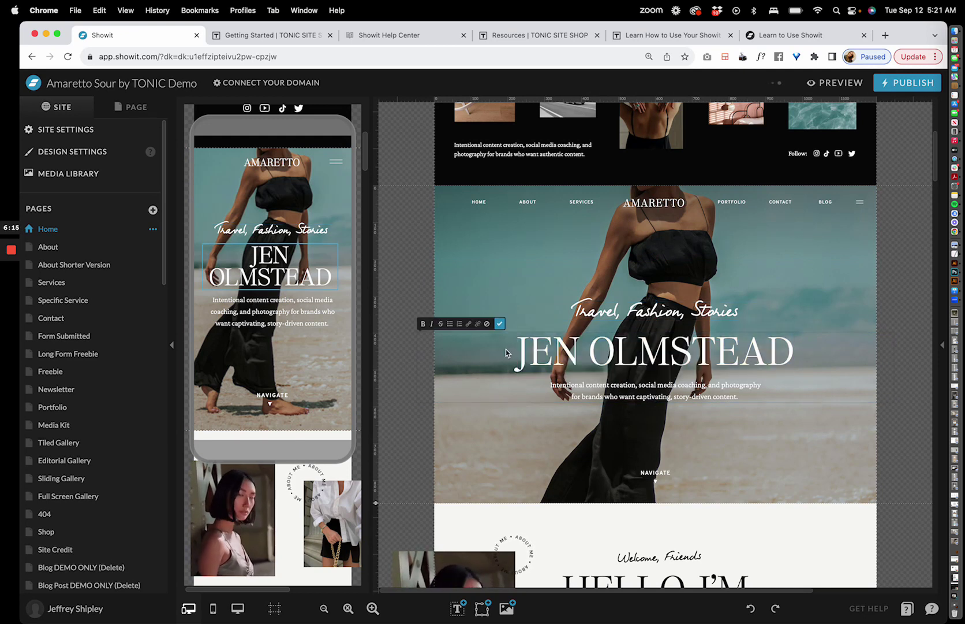
pyautogui.doubleClick(510, 353)
pyautogui.click(511, 353)
pyautogui.doubleClick(513, 353)
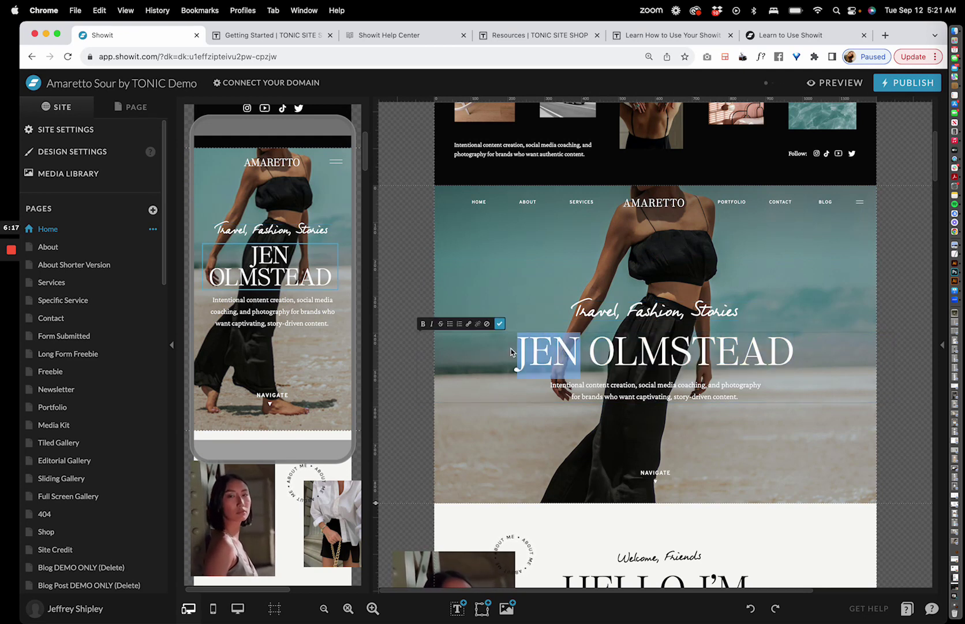
pyautogui.write('JEFFREY')
pyautogui.moveTo(635, 351); pyautogui.dragTo(839, 348)
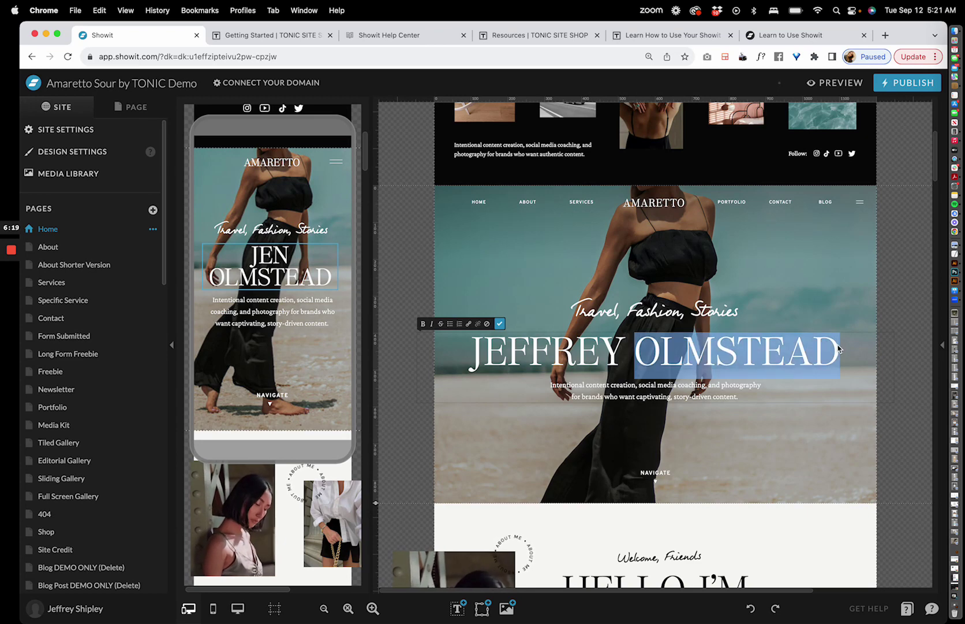
pyautogui.write("SHIPLEY'S WEBSITE")
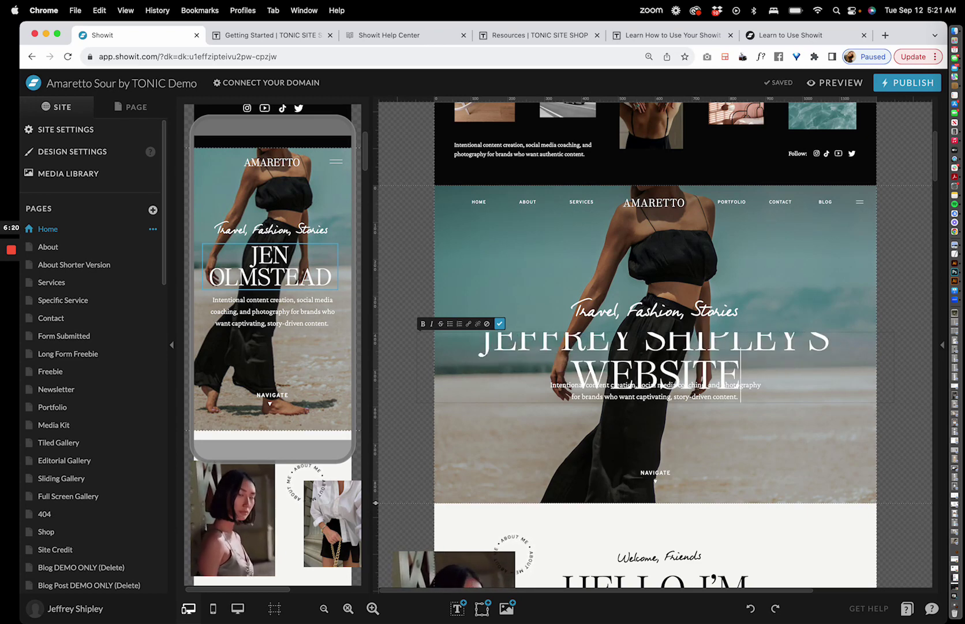
pyautogui.click(906, 308)
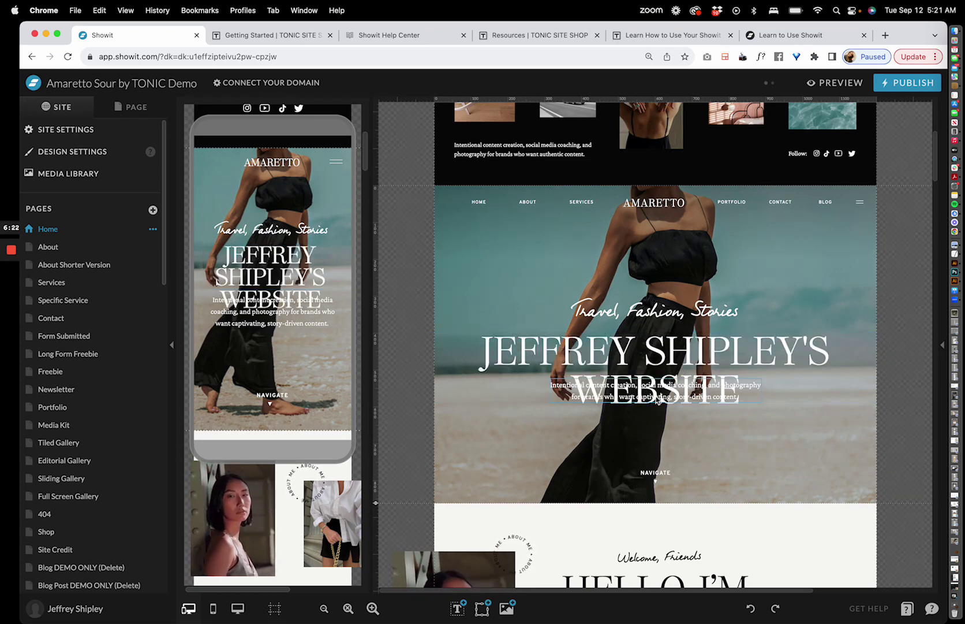
pyautogui.moveTo(655, 398); pyautogui.dragTo(655, 430)
pyautogui.click(712, 454)
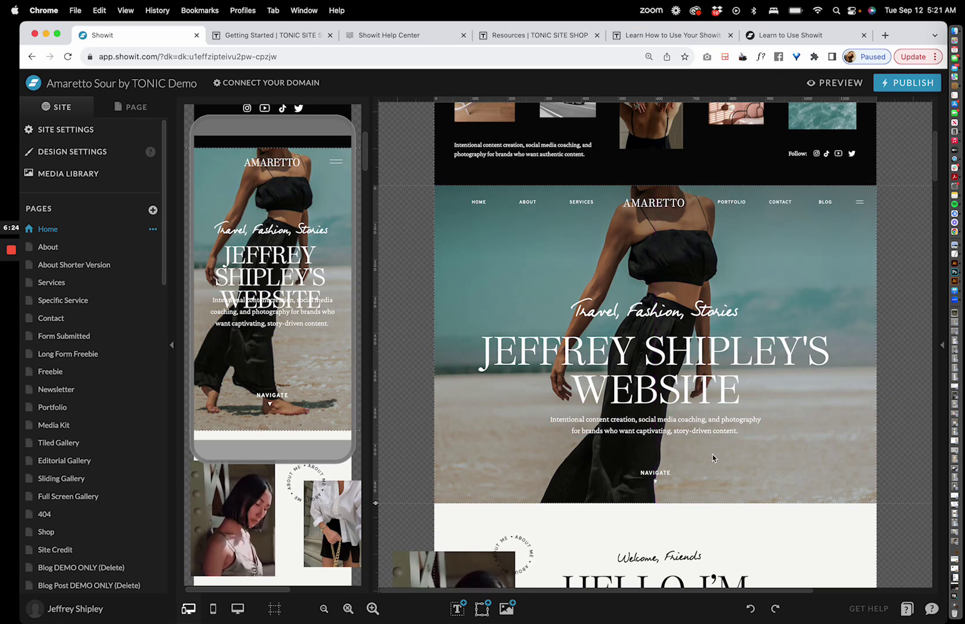
pyautogui.moveTo(719, 330); pyautogui.dragTo(719, 328)
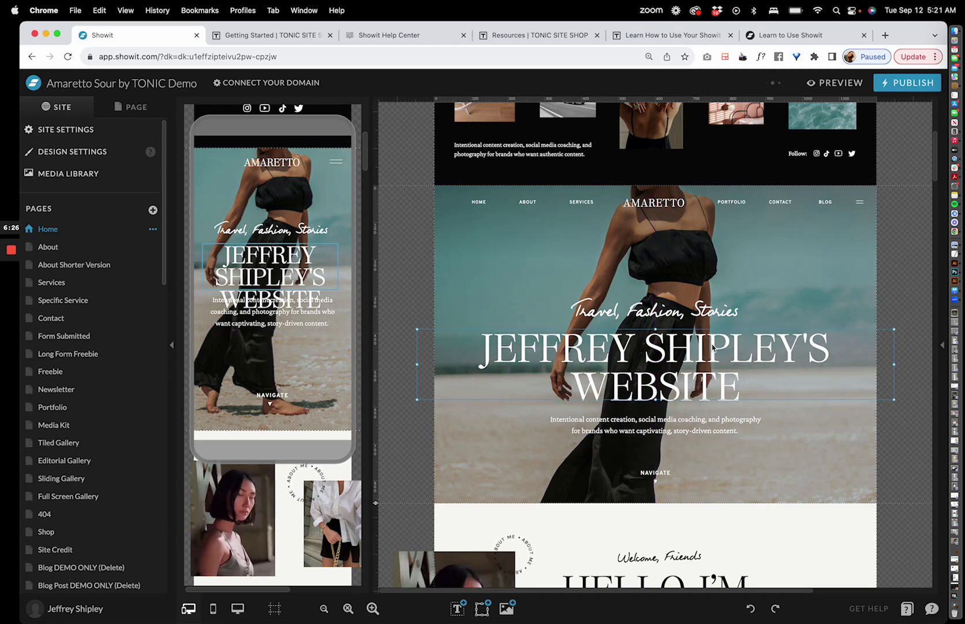
pyautogui.click(684, 257)
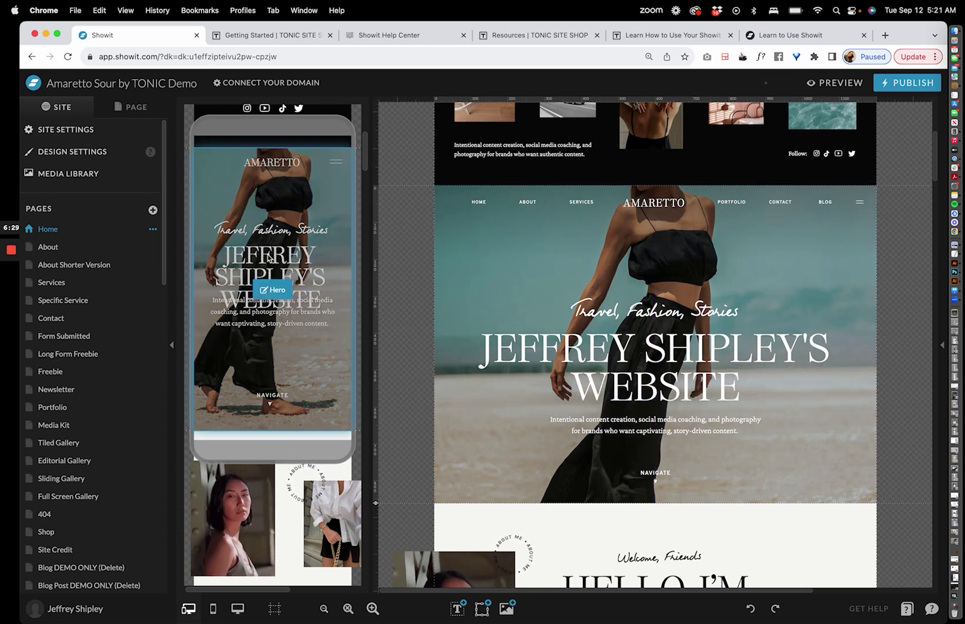
pyautogui.click(289, 300)
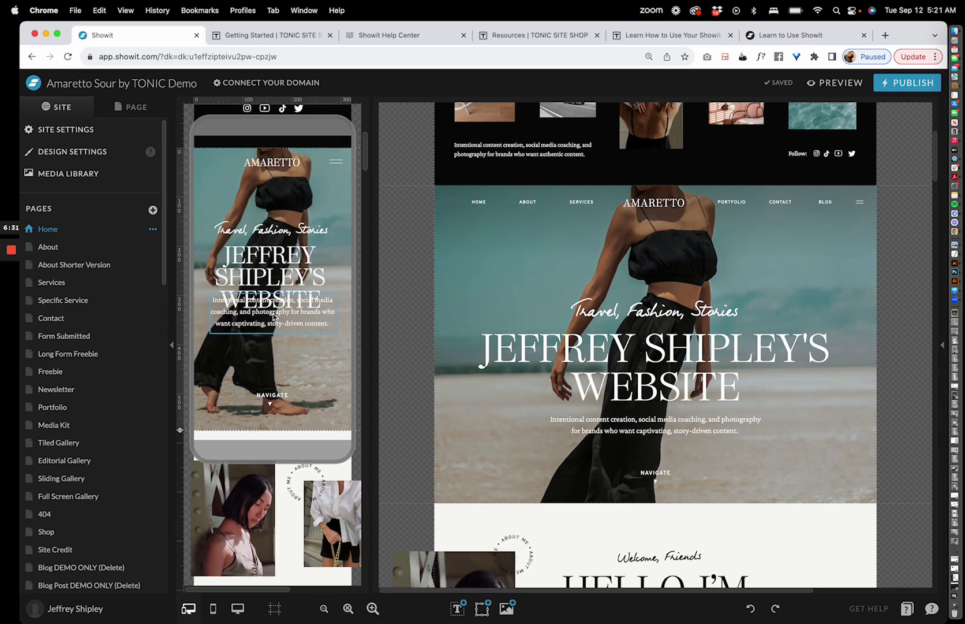
pyautogui.moveTo(274, 316)
pyautogui.mouseDown()
pyautogui.moveTo(279, 334)
pyautogui.moveTo(280, 319)
pyautogui.mouseUp()
pyautogui.click(320, 202)
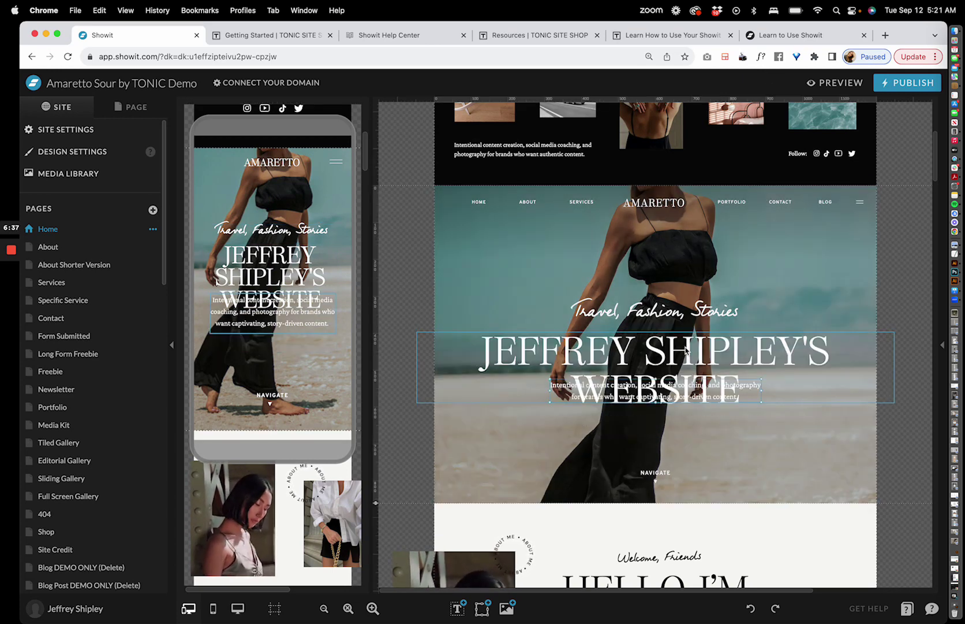
pyautogui.click(727, 249)
pyautogui.click(712, 265)
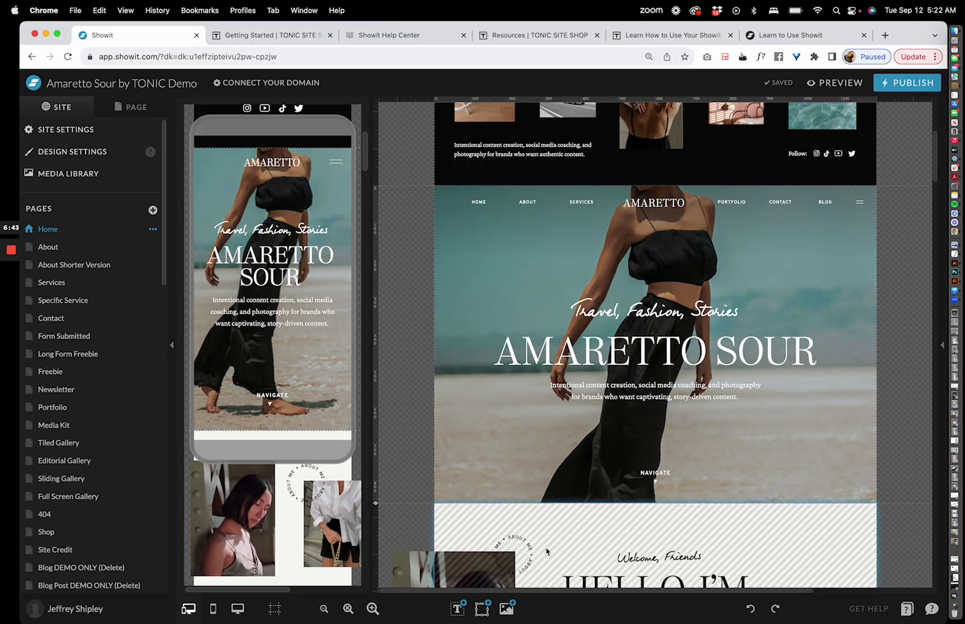
# - Set the hero canvas background image to the pink-dress photo elevae_0823_07373.jpg
pyautogui.click(942, 347)
pyautogui.click(877, 523)
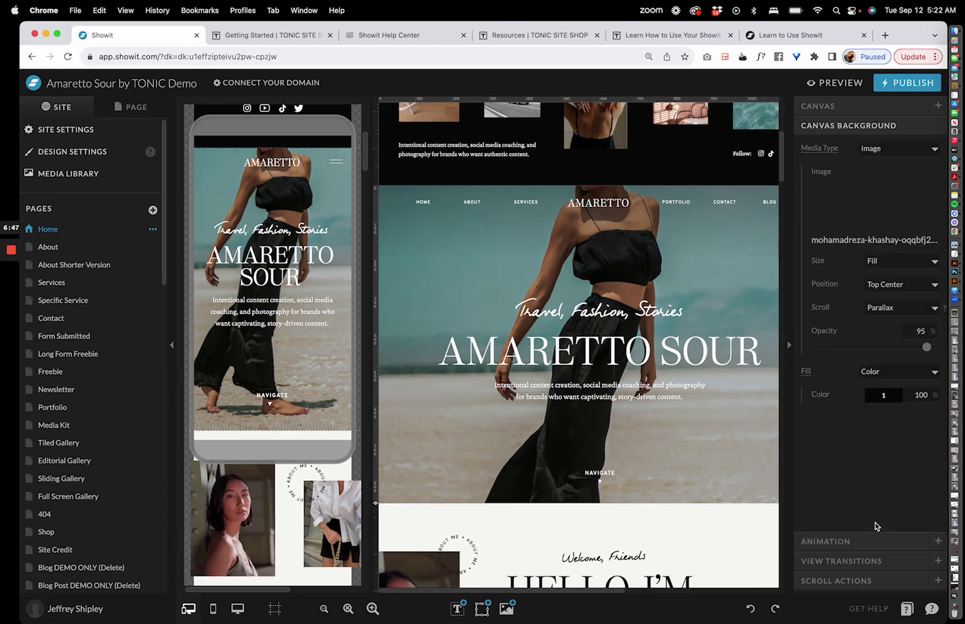
pyautogui.click(874, 213)
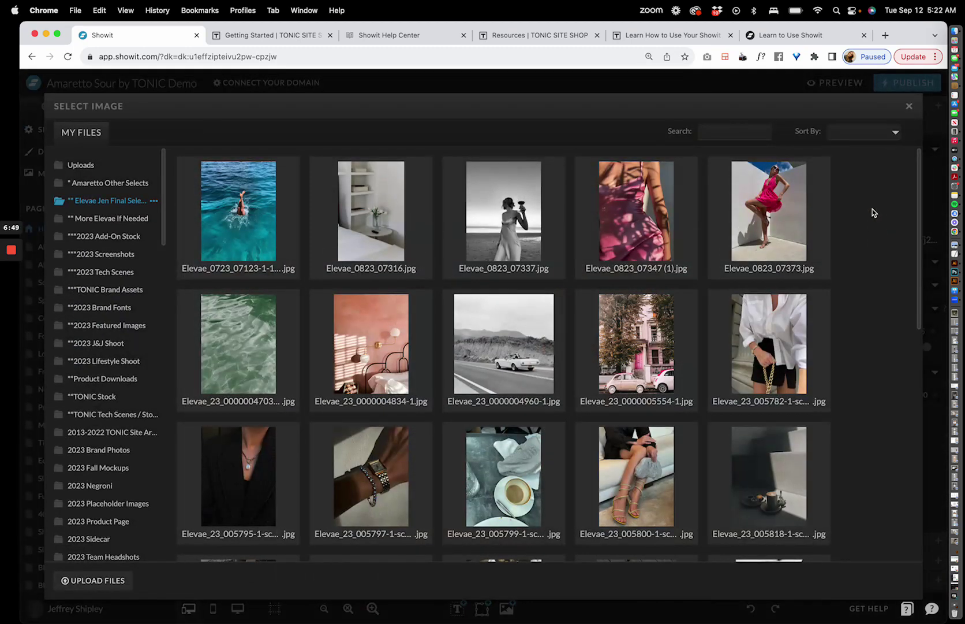
pyautogui.doubleClick(745, 224)
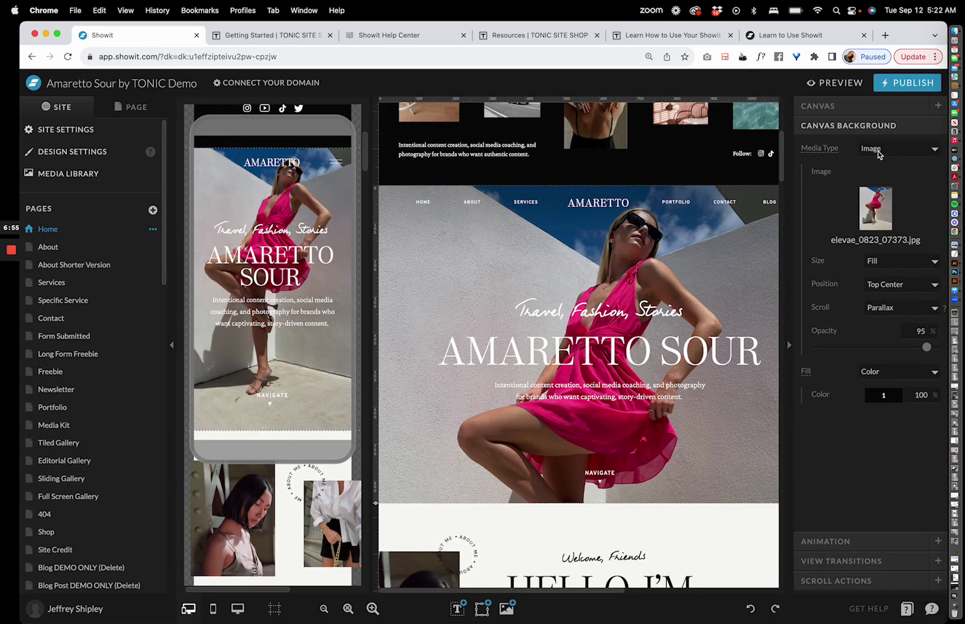
# - Select the mobile hero overlay shape and keep its fill as a colour
pyautogui.click(295, 366)
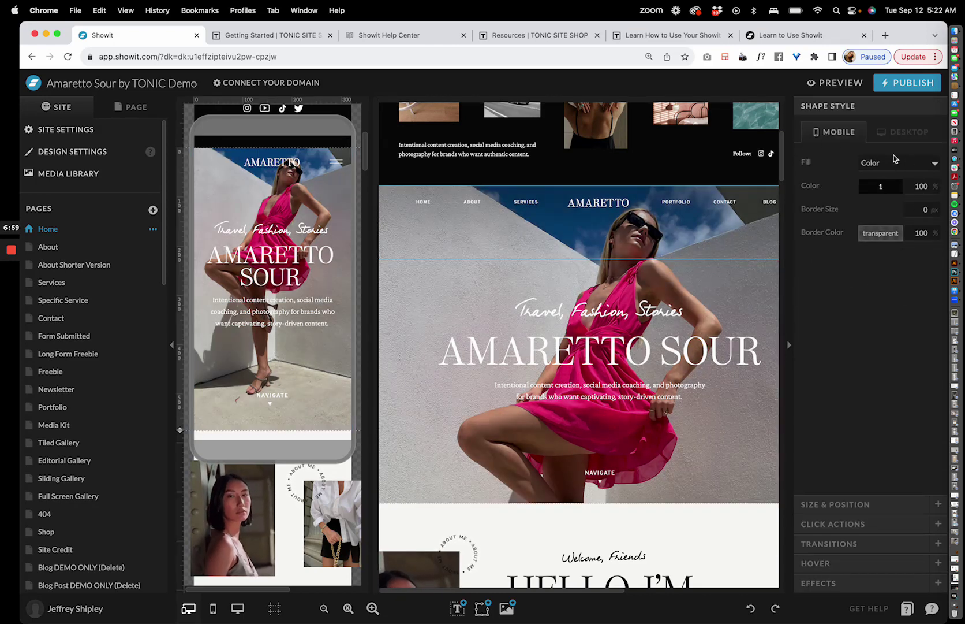
pyautogui.click(800, 186)
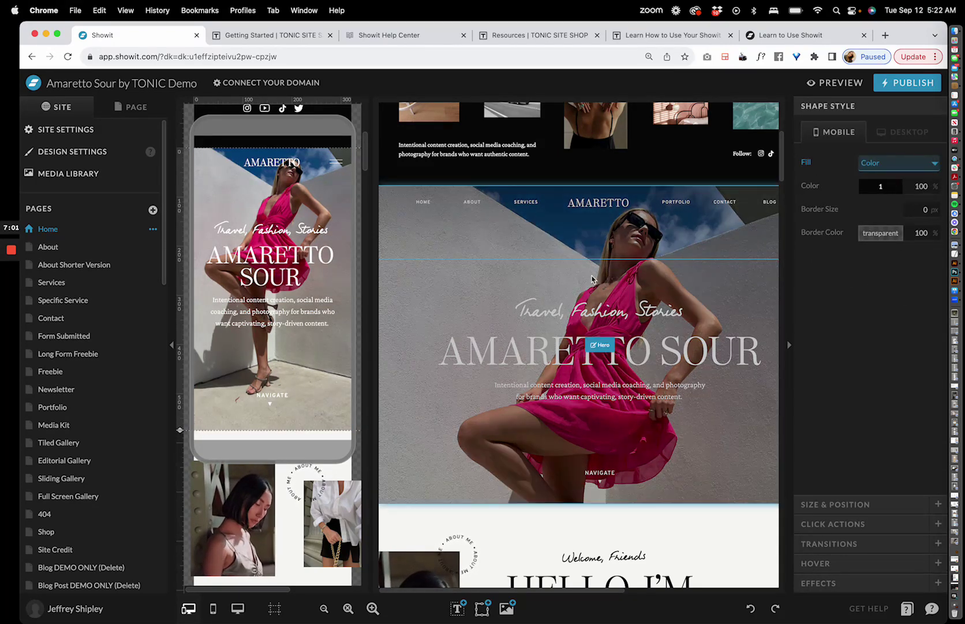
pyautogui.click(430, 289)
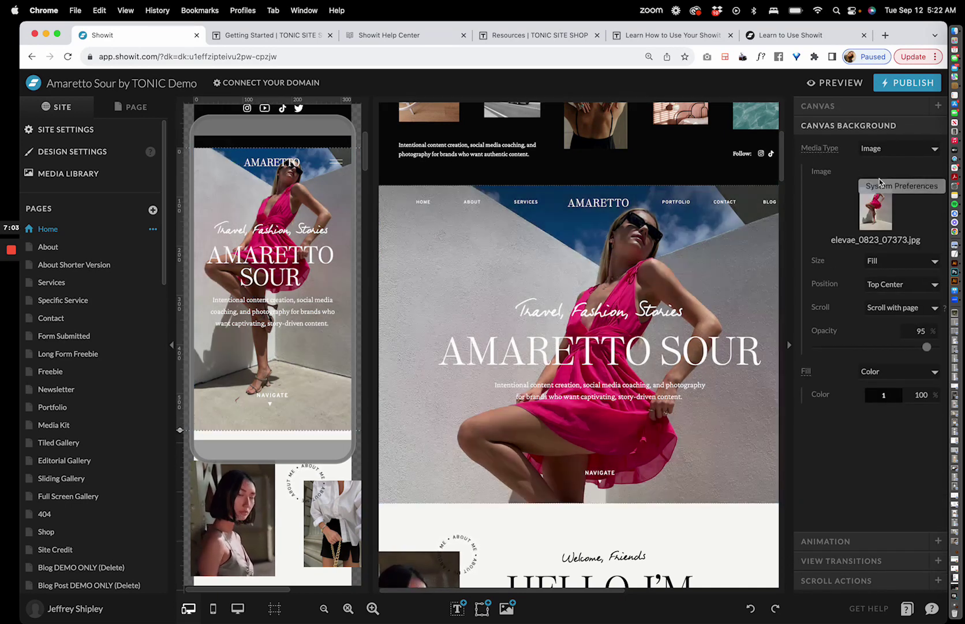
# - Give mobile its own hero background with the black-and-white photo, comparing desktop and mobile settings
pyautogui.click(822, 149)
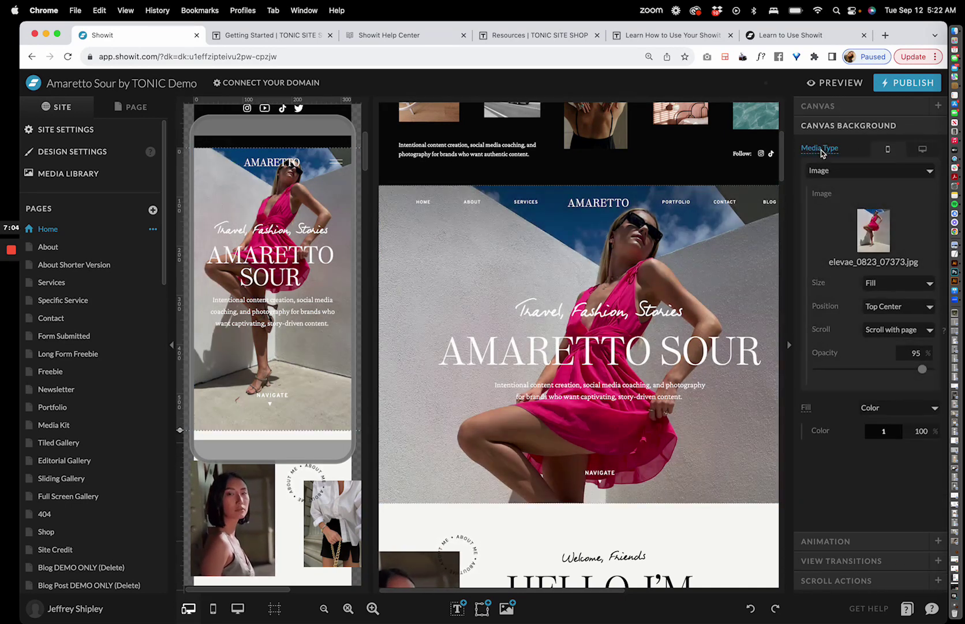
pyautogui.click(878, 224)
pyautogui.click(500, 233)
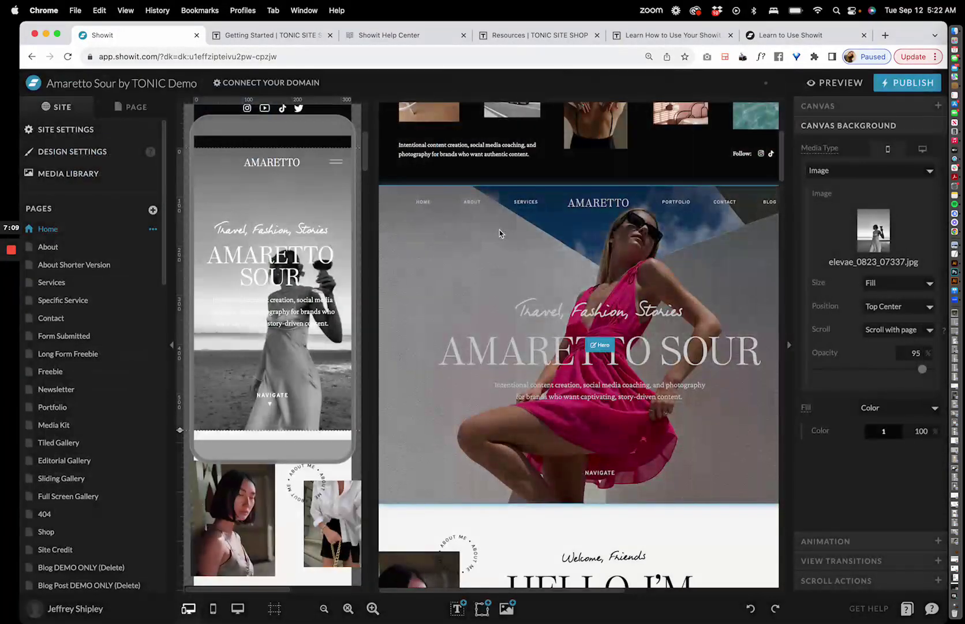
pyautogui.click(923, 150)
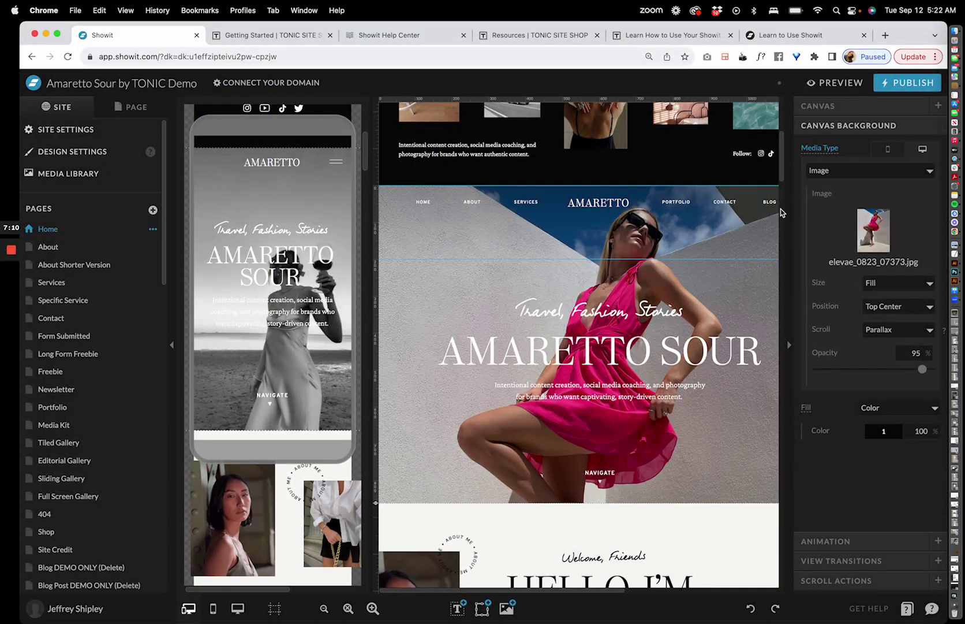
pyautogui.click(890, 152)
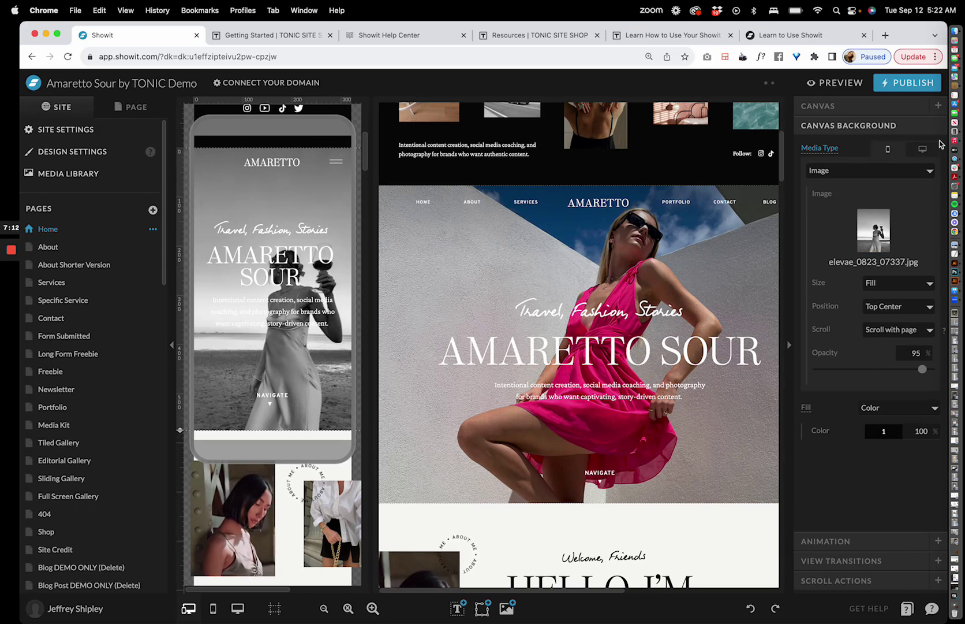
pyautogui.click(926, 151)
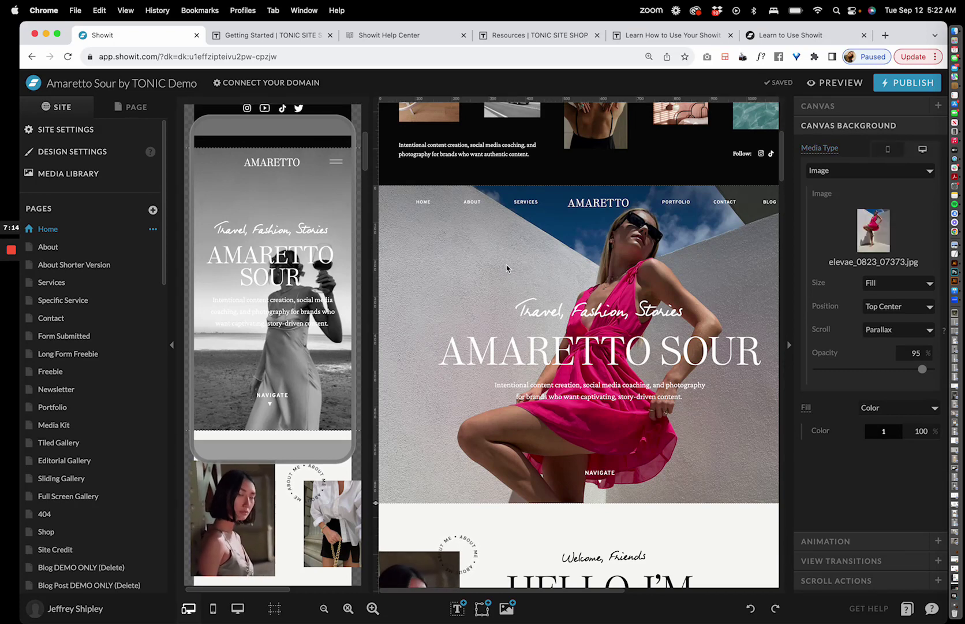
pyautogui.scroll(-5, 556, 374)
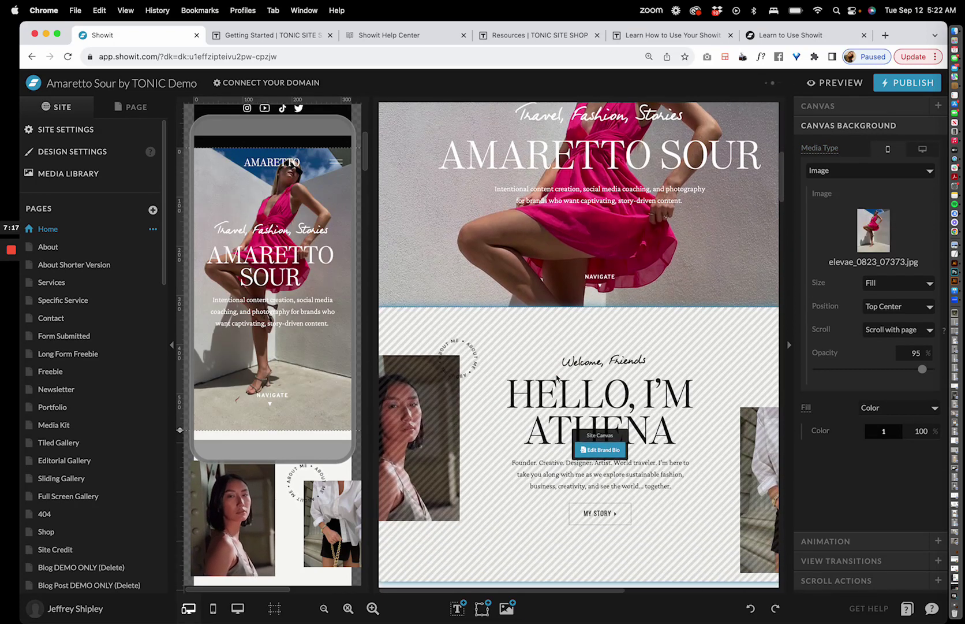
# - Isolate the Brand Bio canvas and swap its right-hand photo for the pink-dress image
pyautogui.click(558, 378)
pyautogui.click(605, 384)
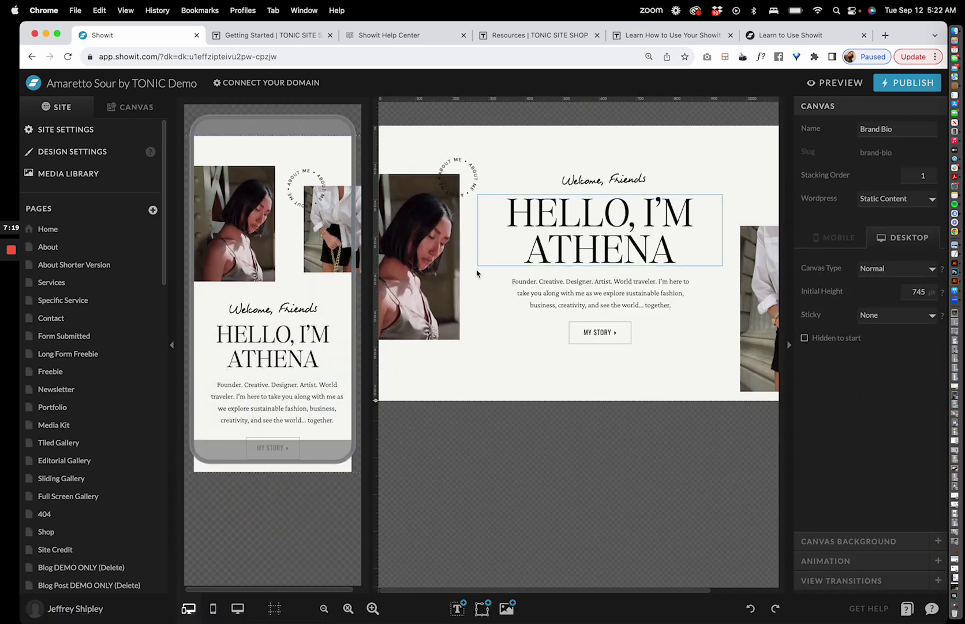
pyautogui.click(745, 286)
pyautogui.click(870, 164)
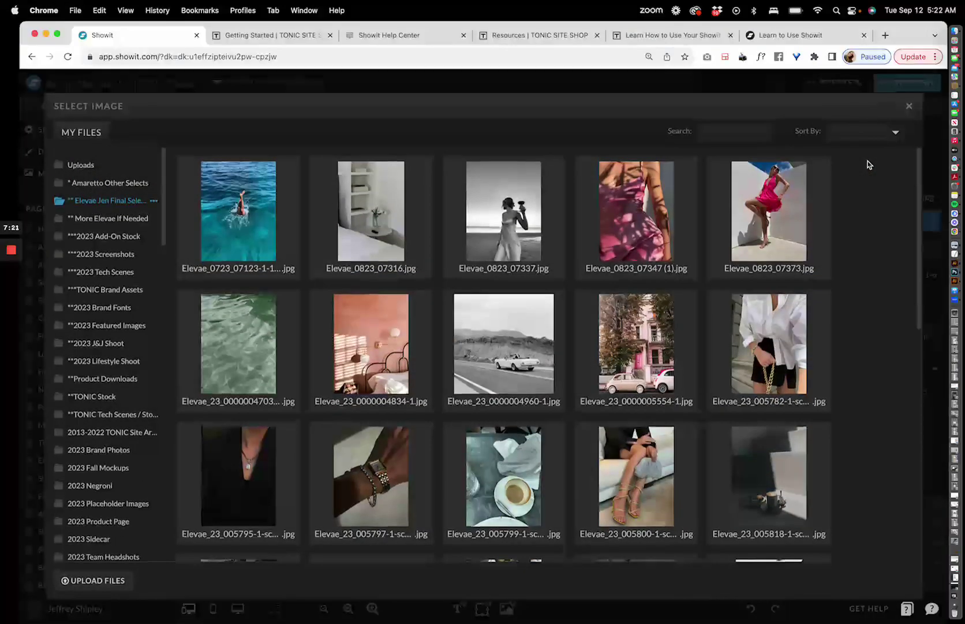
pyautogui.click(745, 202)
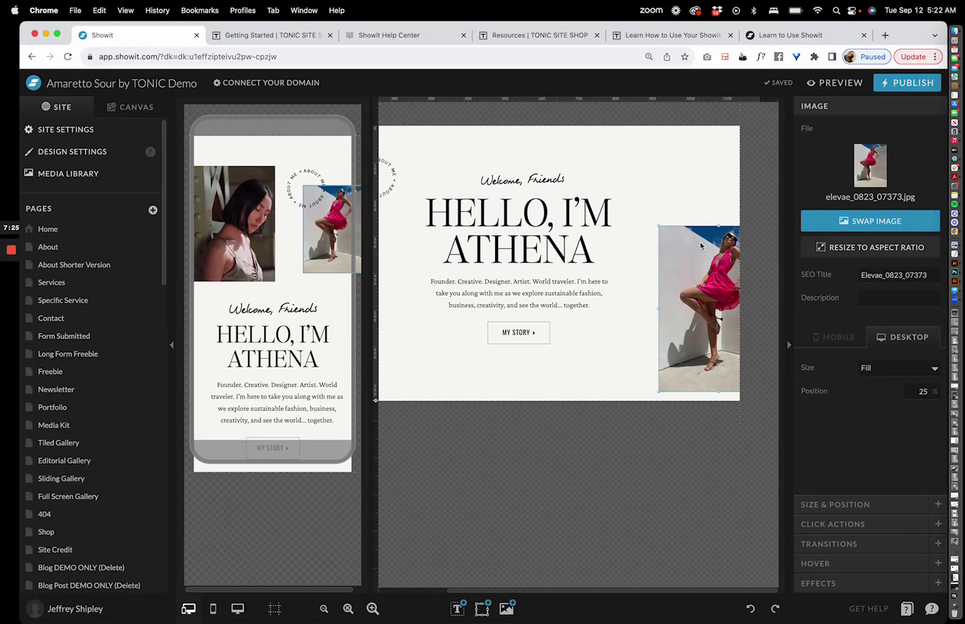
# - Undo and reapply elevae_0823_07373.jpg, then check the photo in the mobile layout
pyautogui.press('super+z')
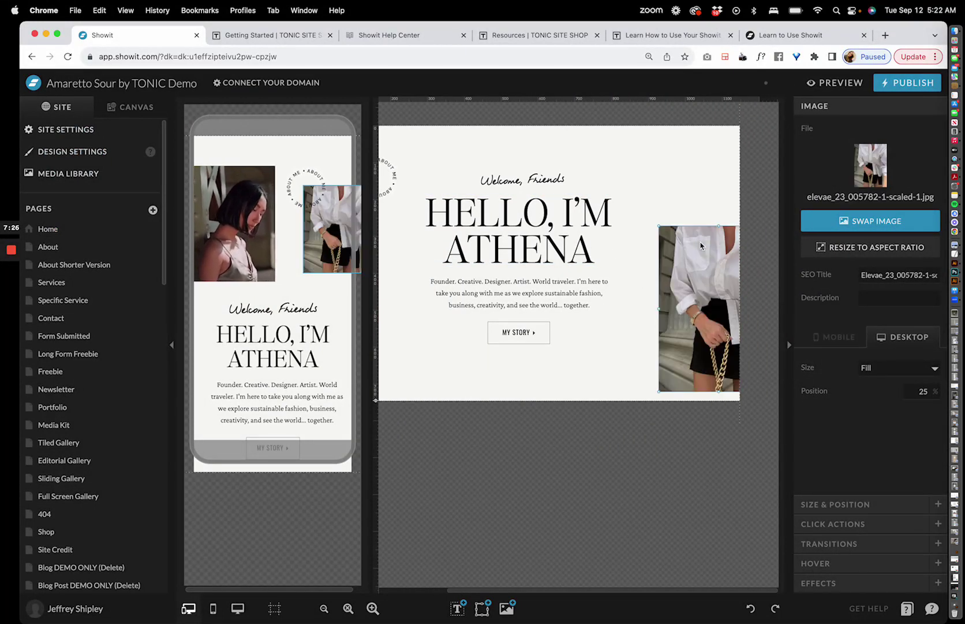
pyautogui.click(869, 171)
pyautogui.click(751, 199)
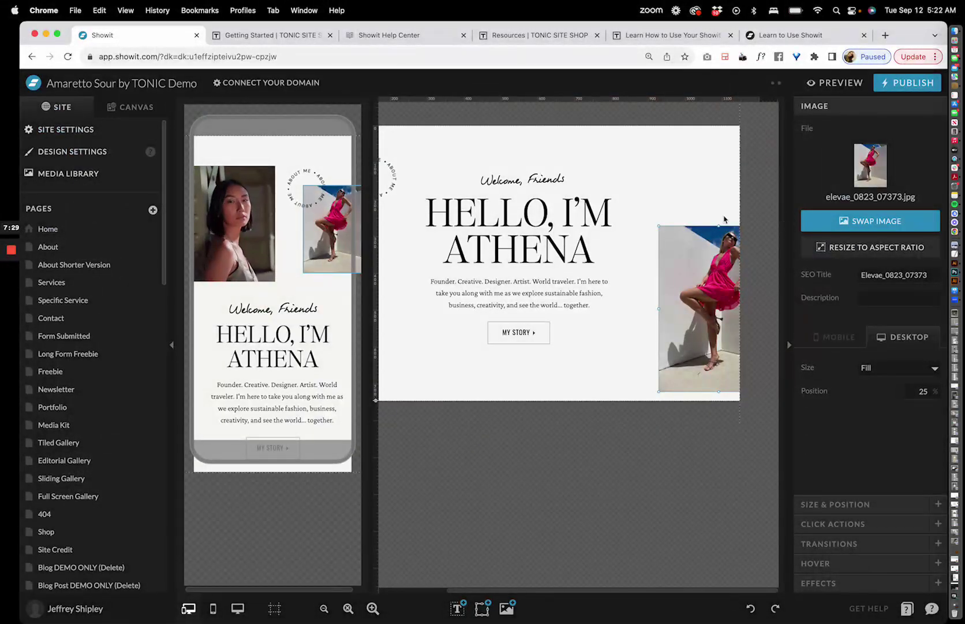
pyautogui.click(322, 260)
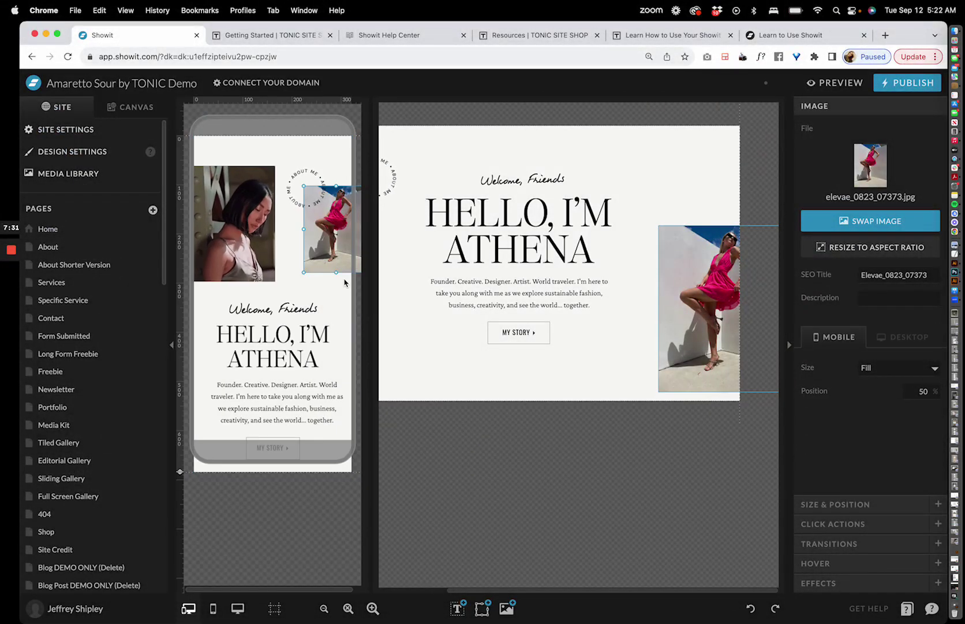
pyautogui.click(519, 231)
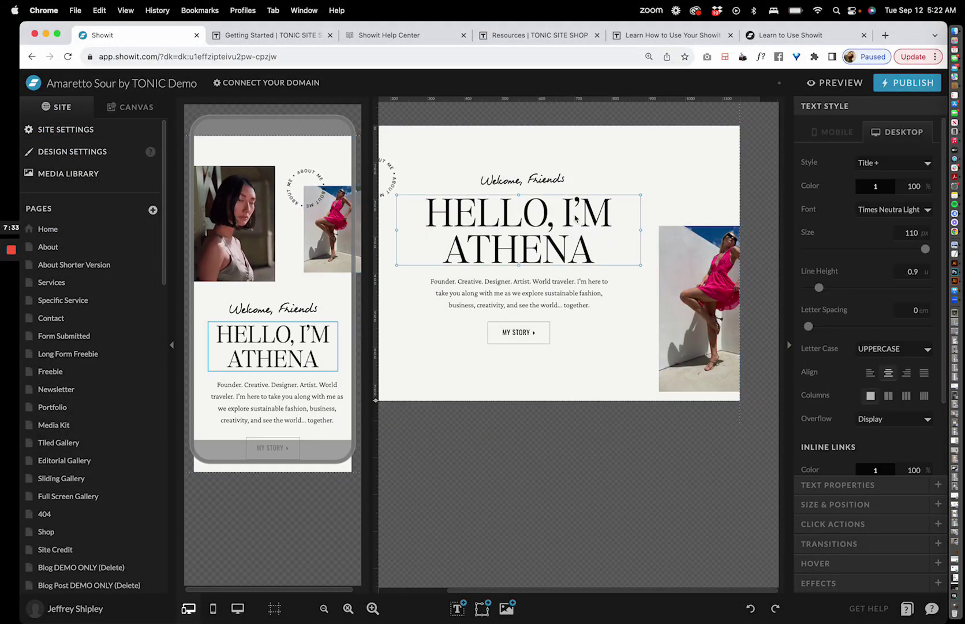
# - Replace ATHENA with JENNIFER so the Brand Bio heading reads 'HELLO, I'M JENNIFER'
pyautogui.doubleClick(577, 248)
pyautogui.moveTo(597, 249); pyautogui.dragTo(436, 251)
pyautogui.write('JENNIFER')
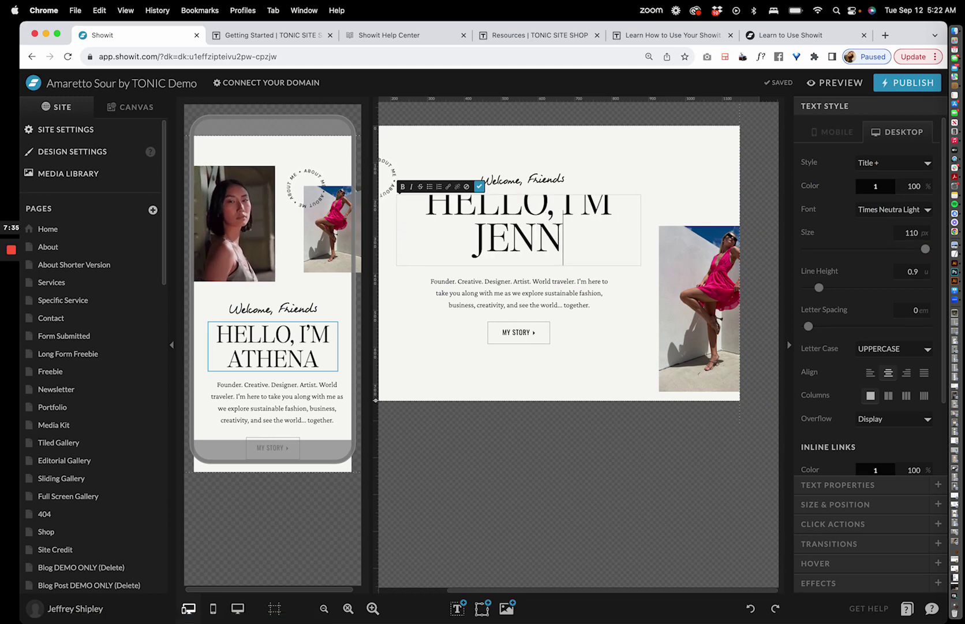
pyautogui.click(596, 174)
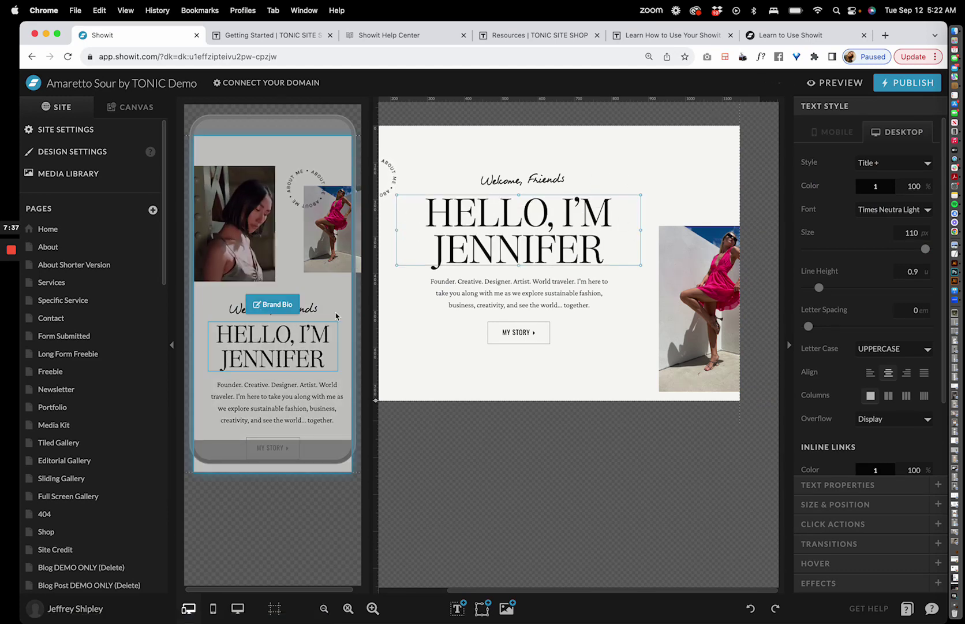
# - Check the heading in the mobile layout, review the intro text and MY STORY button, then go to Home
pyautogui.click(321, 332)
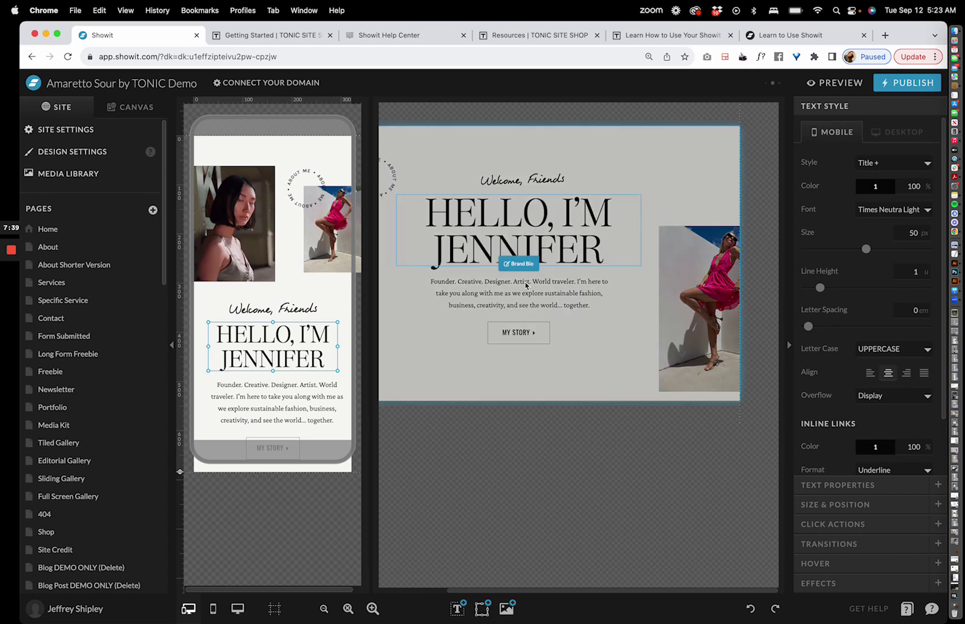
pyautogui.click(511, 283)
pyautogui.click(510, 283)
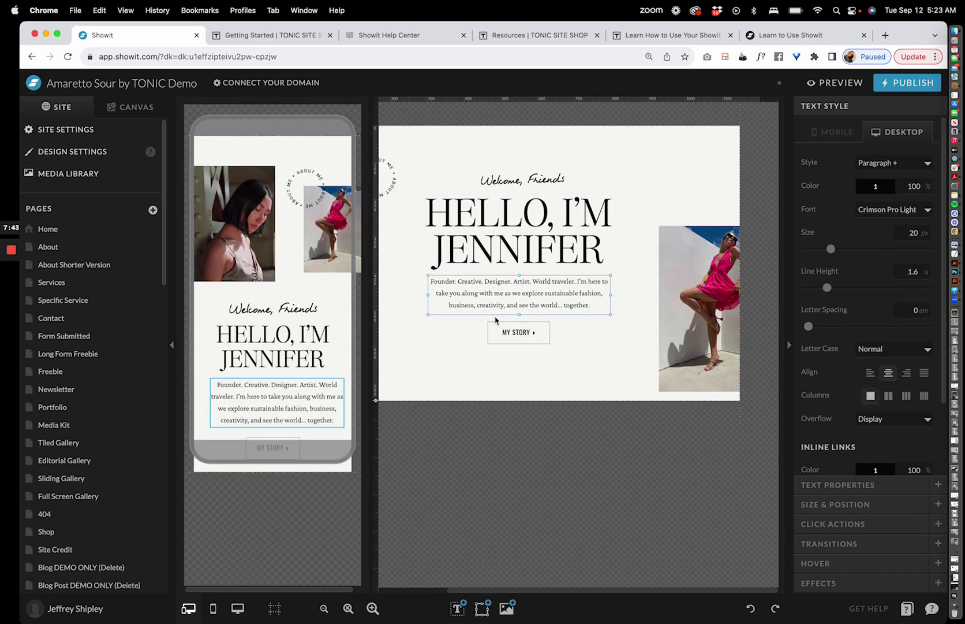
pyautogui.click(522, 332)
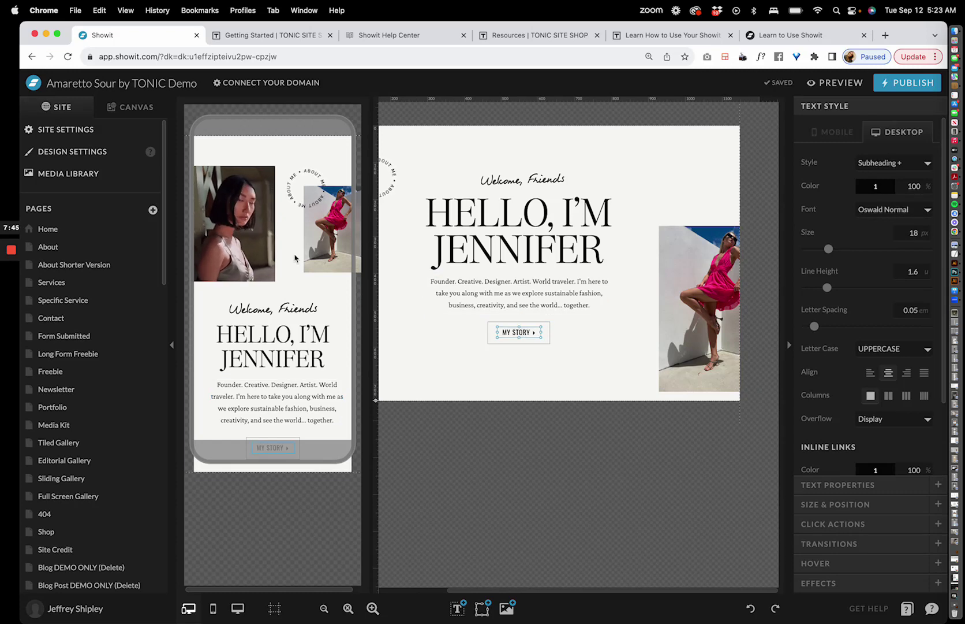
pyautogui.click(72, 229)
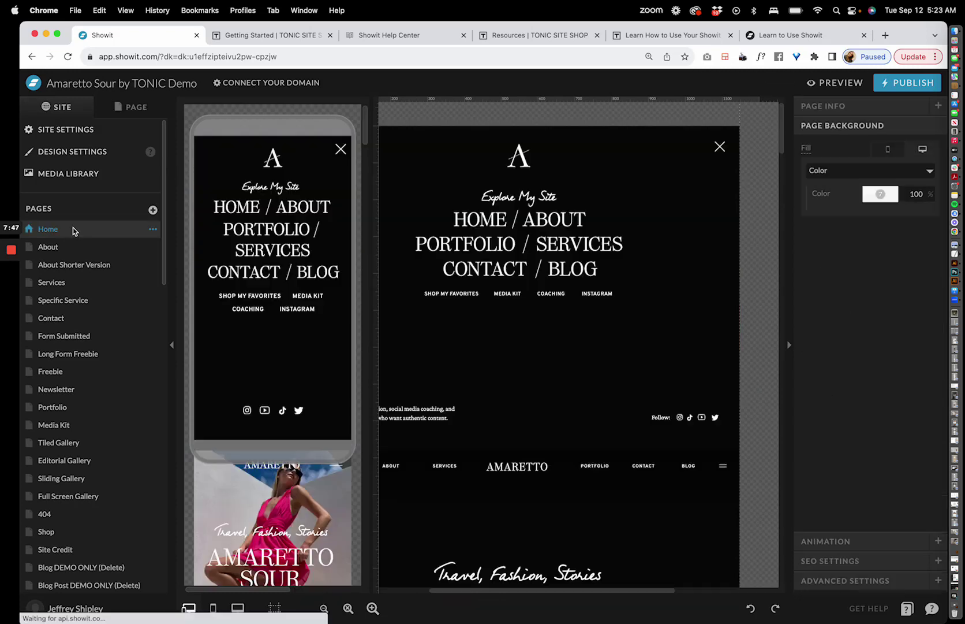
pyautogui.scroll(-8, 535, 333)
# - Scroll the Home page in Mobile Only and then Desktop Only views
pyautogui.scroll(-3, 536, 333)
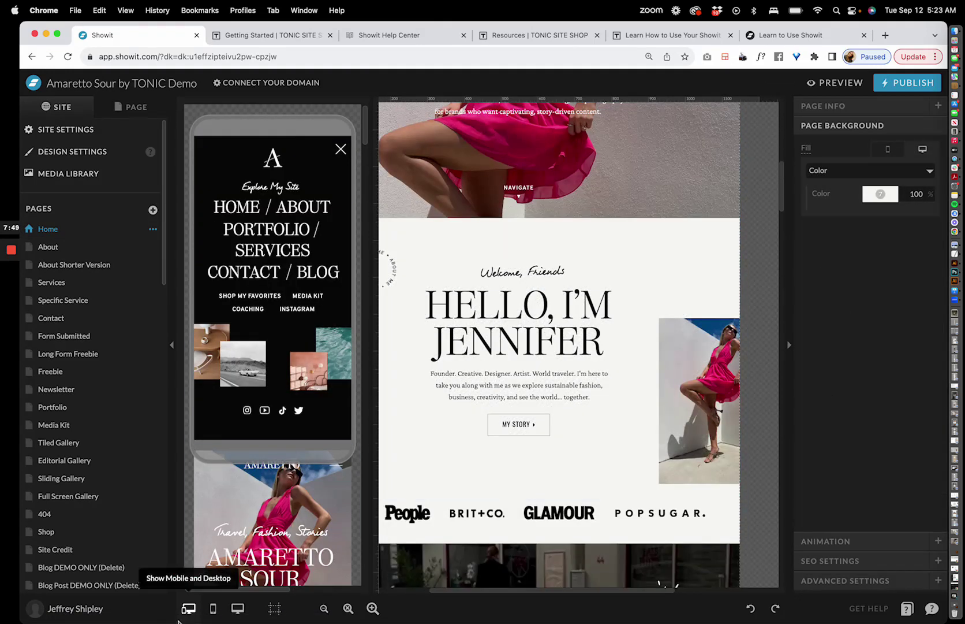
pyautogui.click(213, 608)
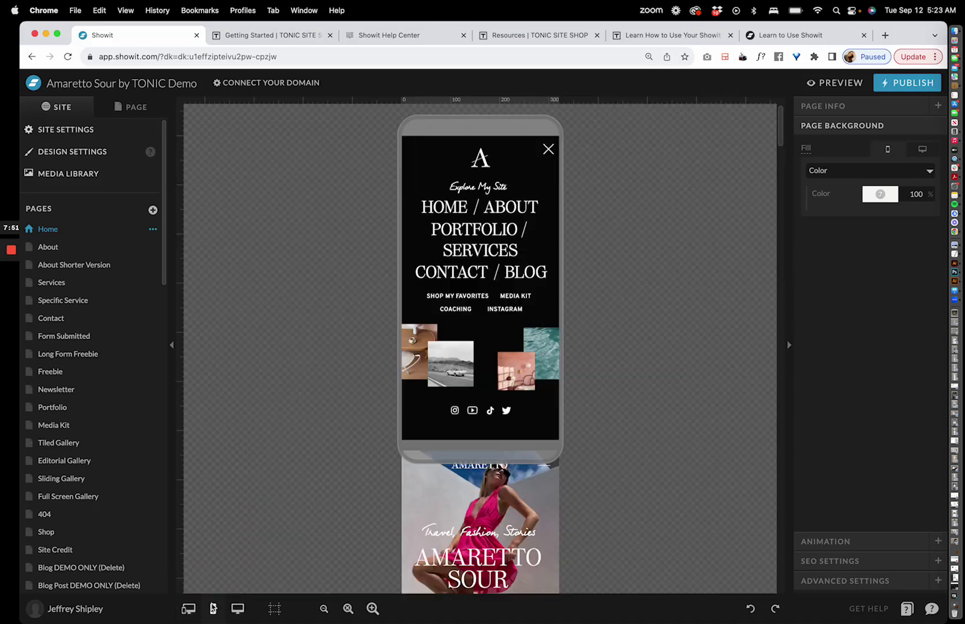
pyautogui.scroll(-5, 541, 383)
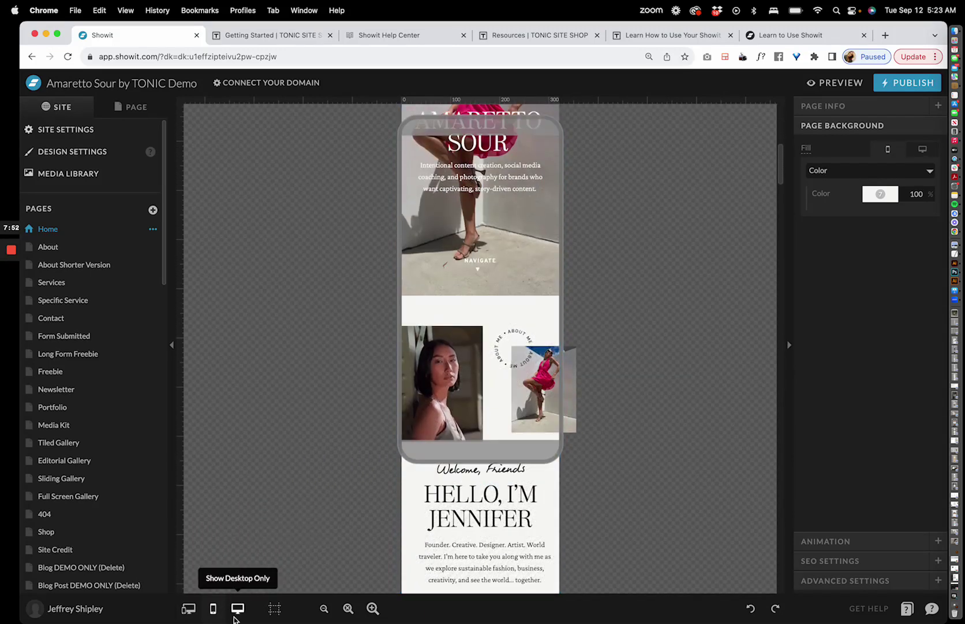
pyautogui.click(237, 608)
pyautogui.scroll(-5, 519, 432)
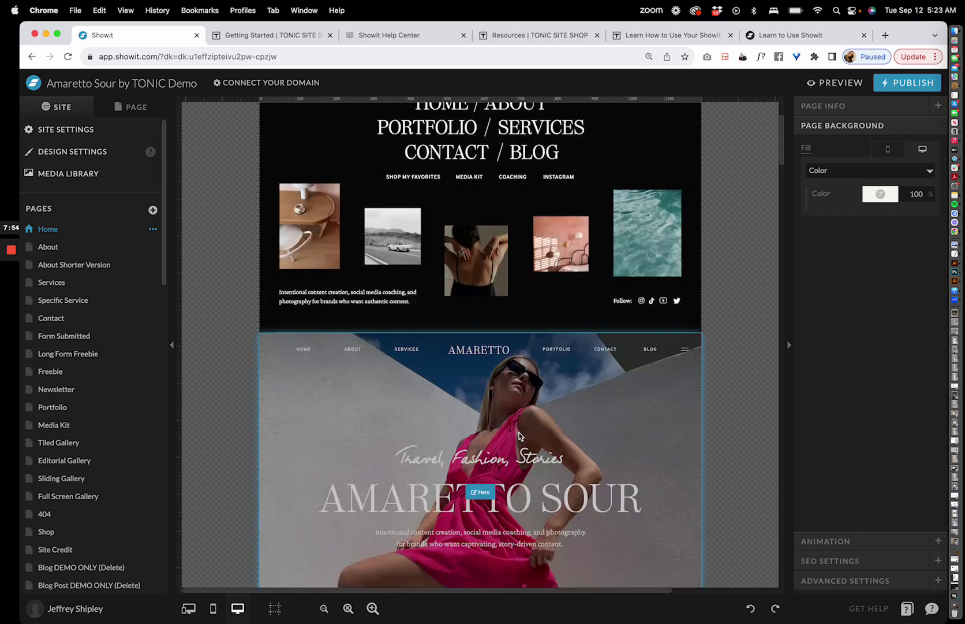
# - Toggle column guides on and off, try the zoom levels, then generate the site preview
pyautogui.click(274, 608)
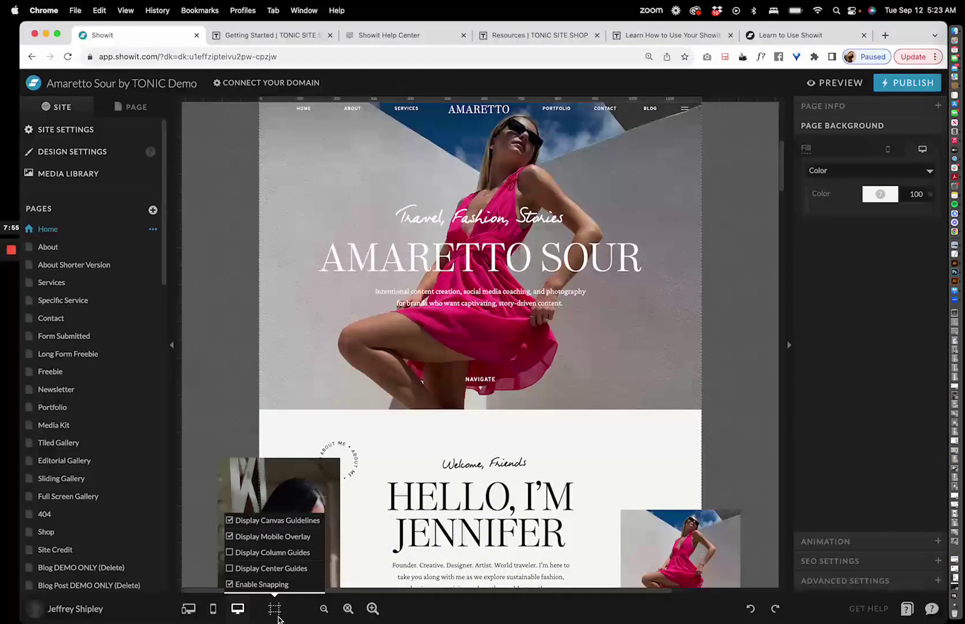
pyautogui.click(249, 553)
pyautogui.click(249, 553)
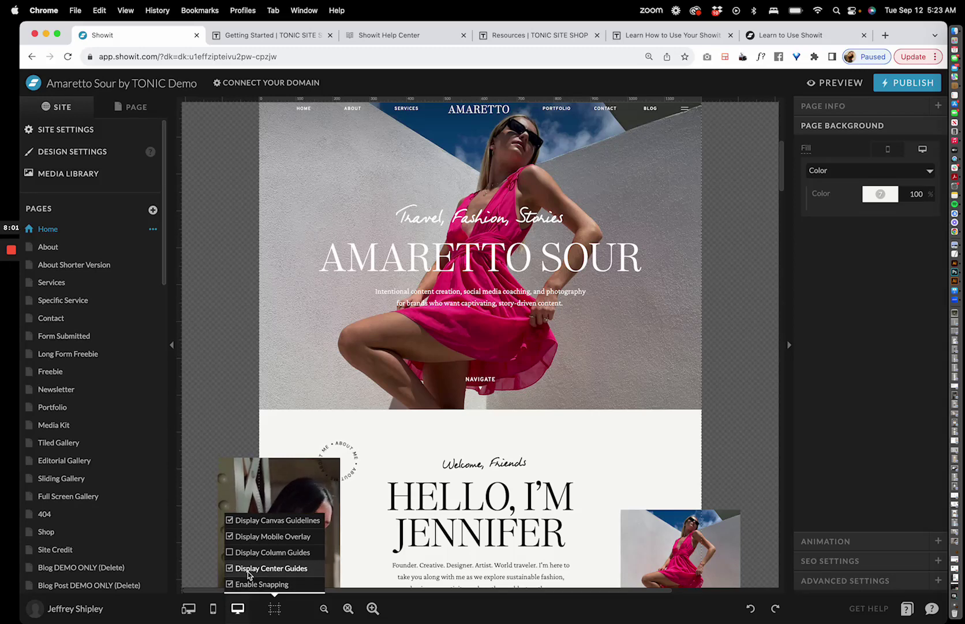
pyautogui.click(349, 608)
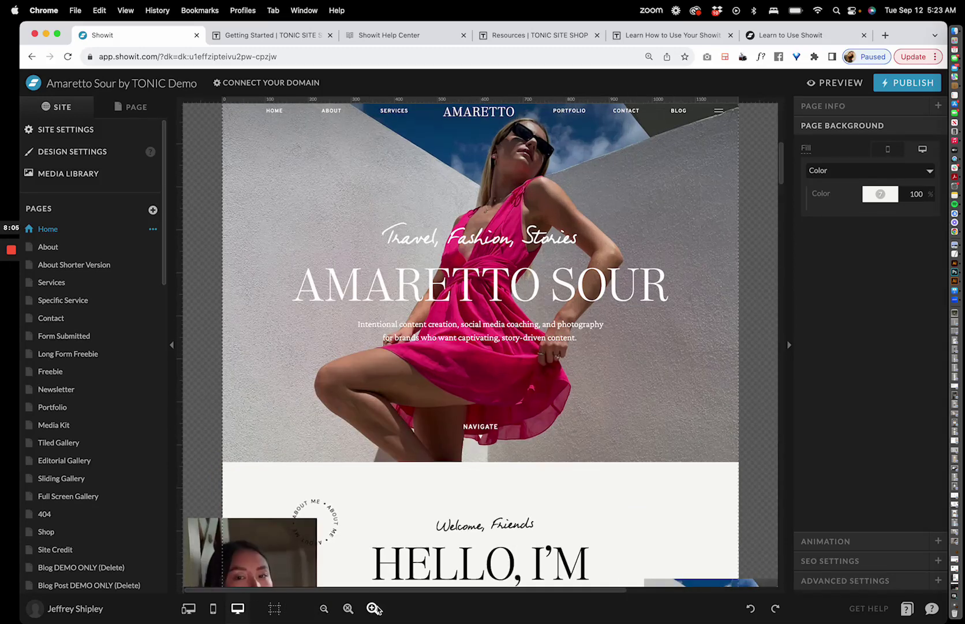
pyautogui.click(349, 608)
pyautogui.click(325, 608)
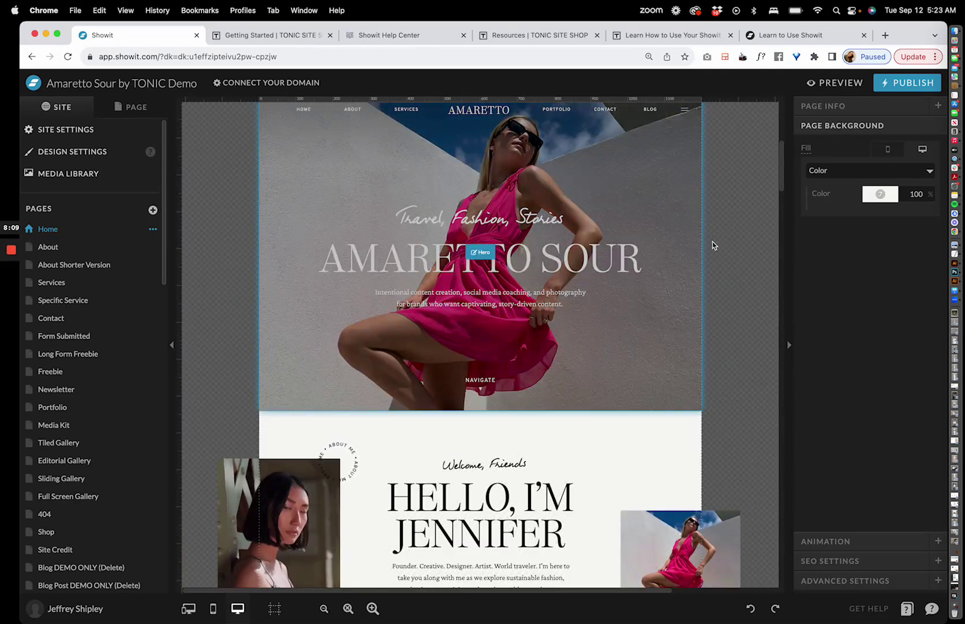
pyautogui.scroll(5, 712, 245)
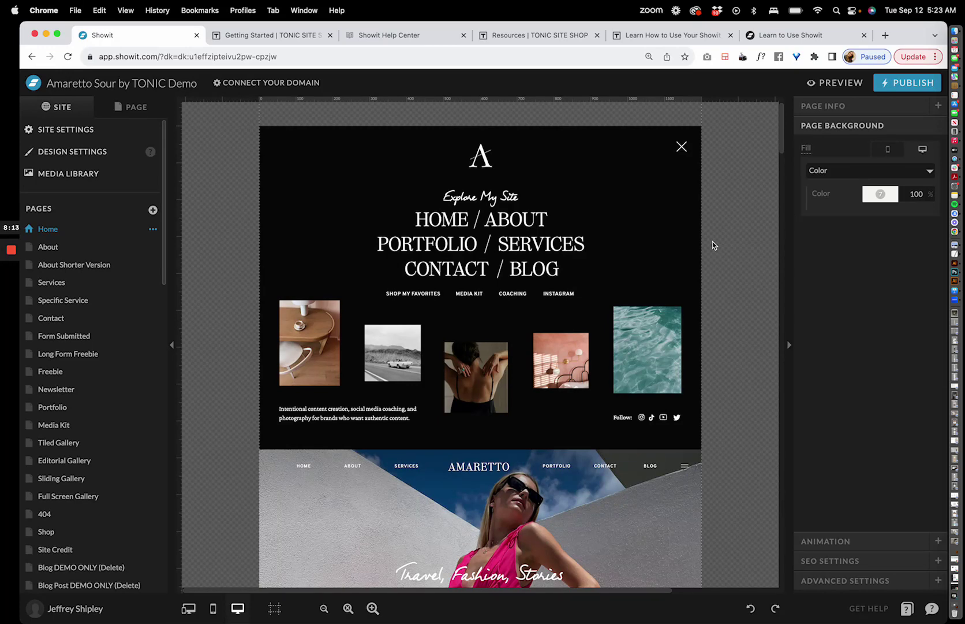
pyautogui.click(840, 84)
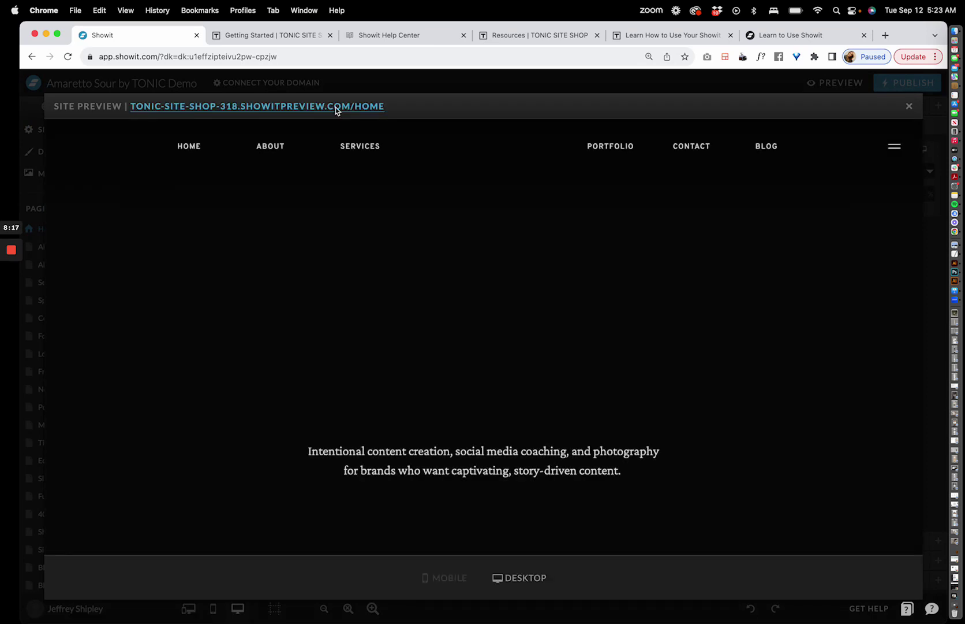
# - Open the Home preview URL in a new browser tab, then return to the editor and close Site Preview
pyautogui.click(366, 106)
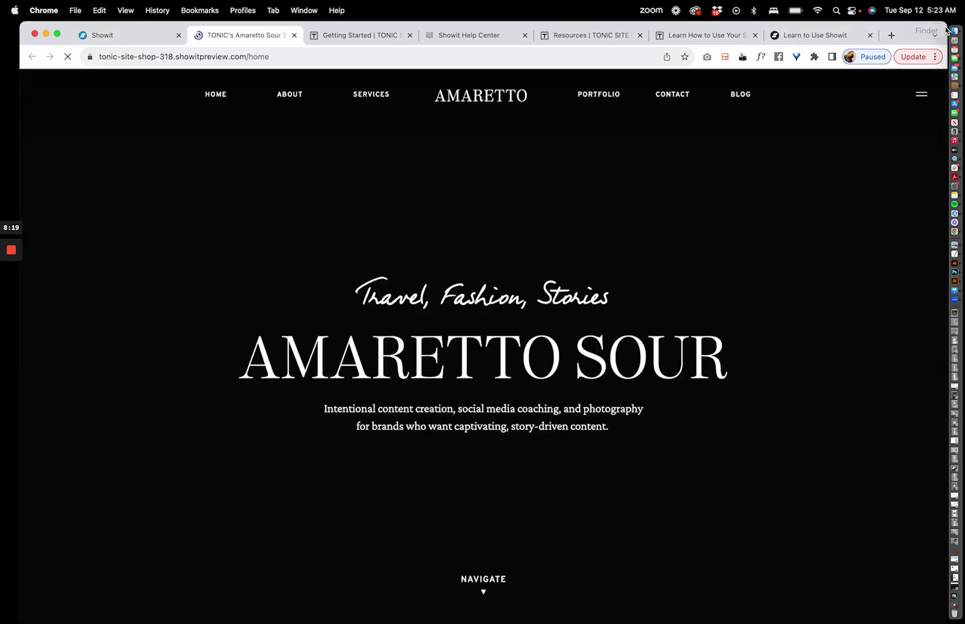
pyautogui.moveTo(910, 43); pyautogui.dragTo(953, 22)
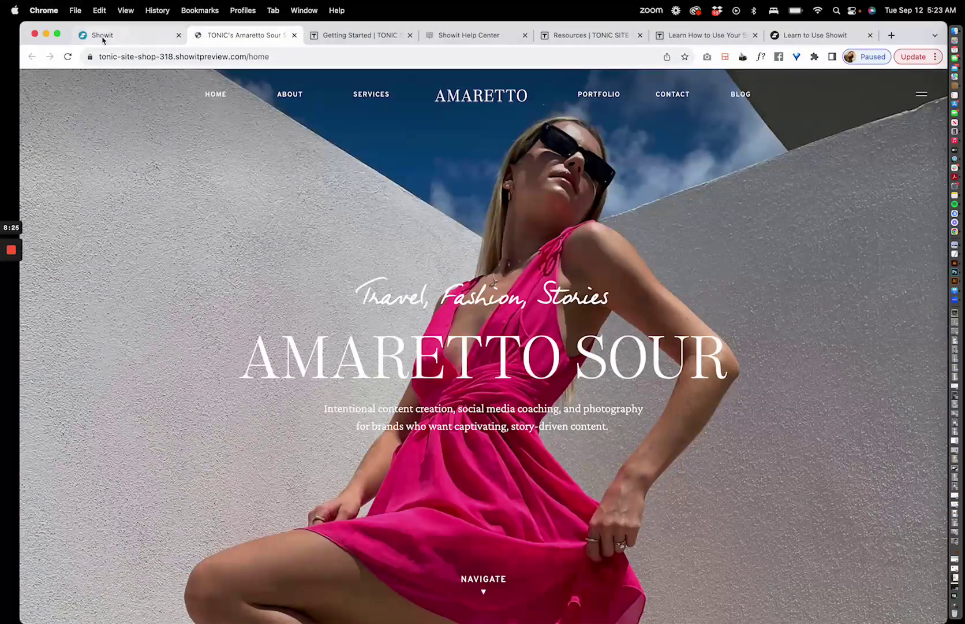
pyautogui.click(102, 36)
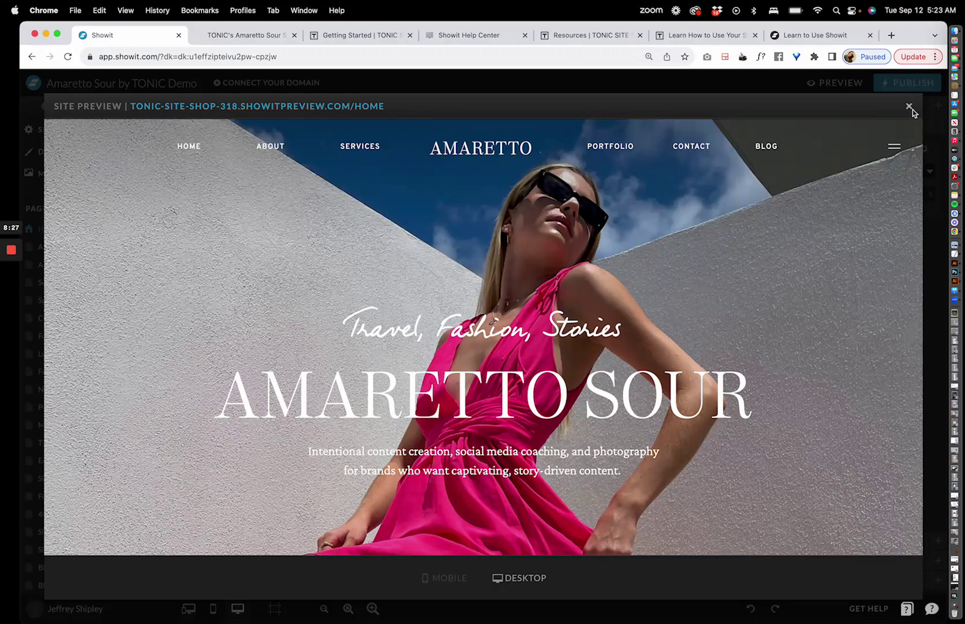
pyautogui.click(909, 107)
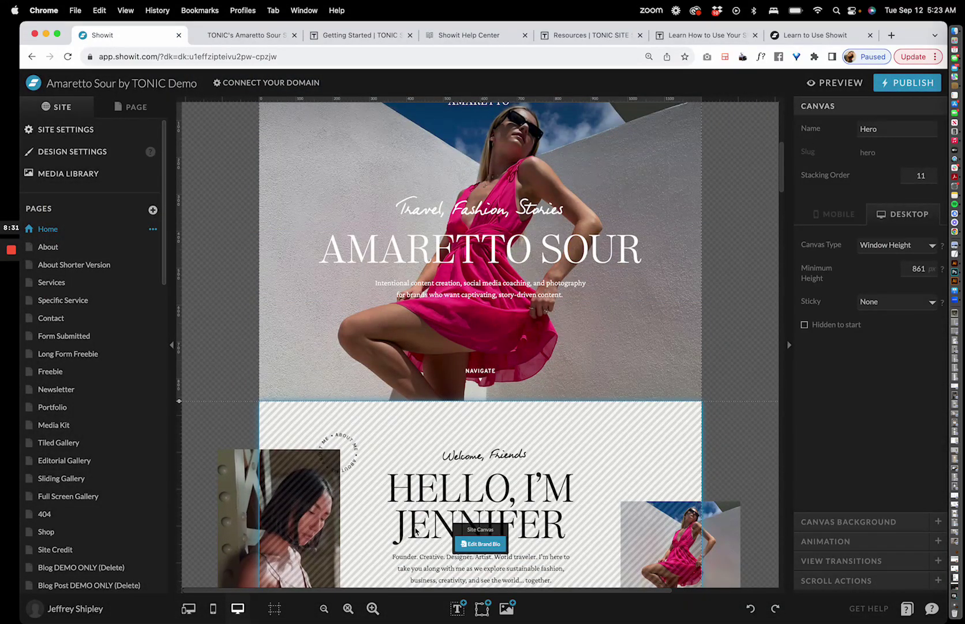
pyautogui.moveTo(456, 609)
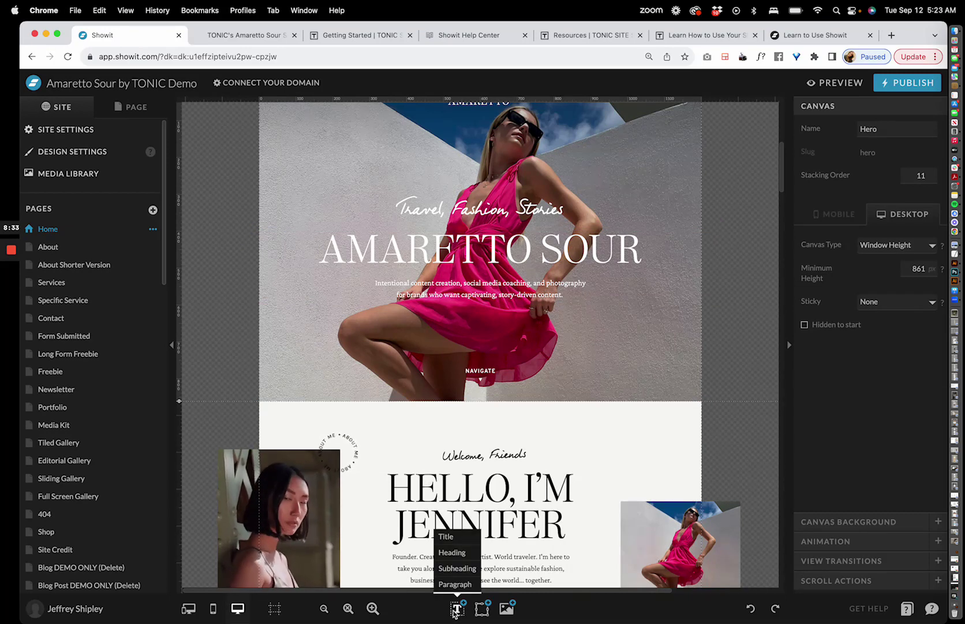
pyautogui.scroll(-7, 476, 450)
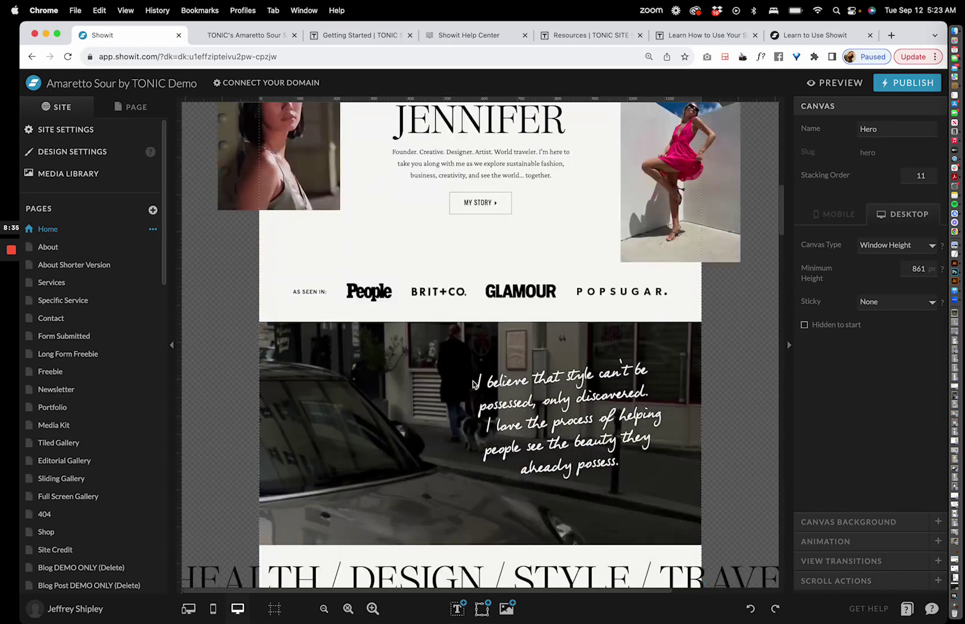
pyautogui.scroll(-3, 474, 384)
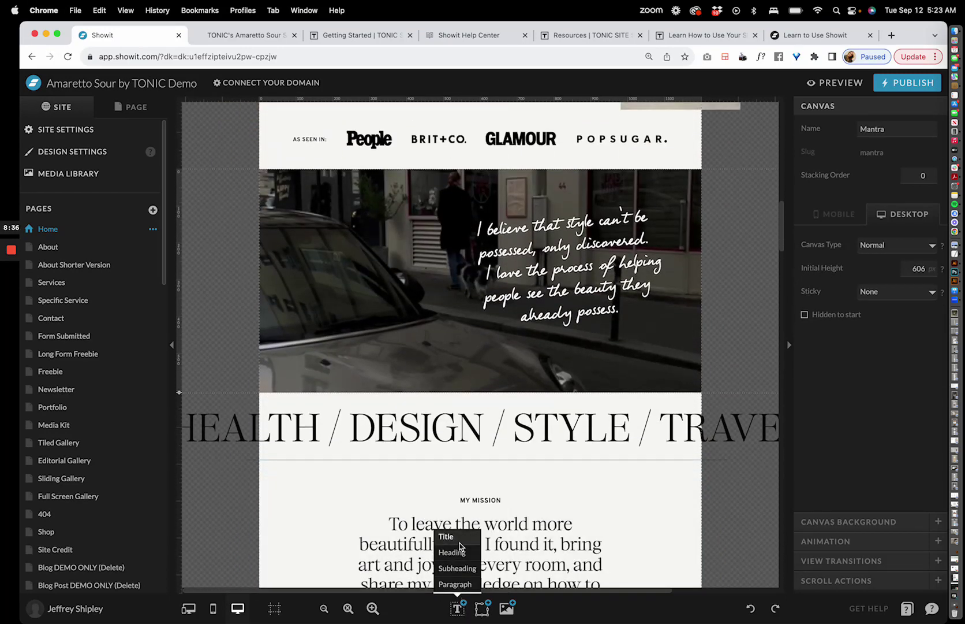
pyautogui.click(73, 161)
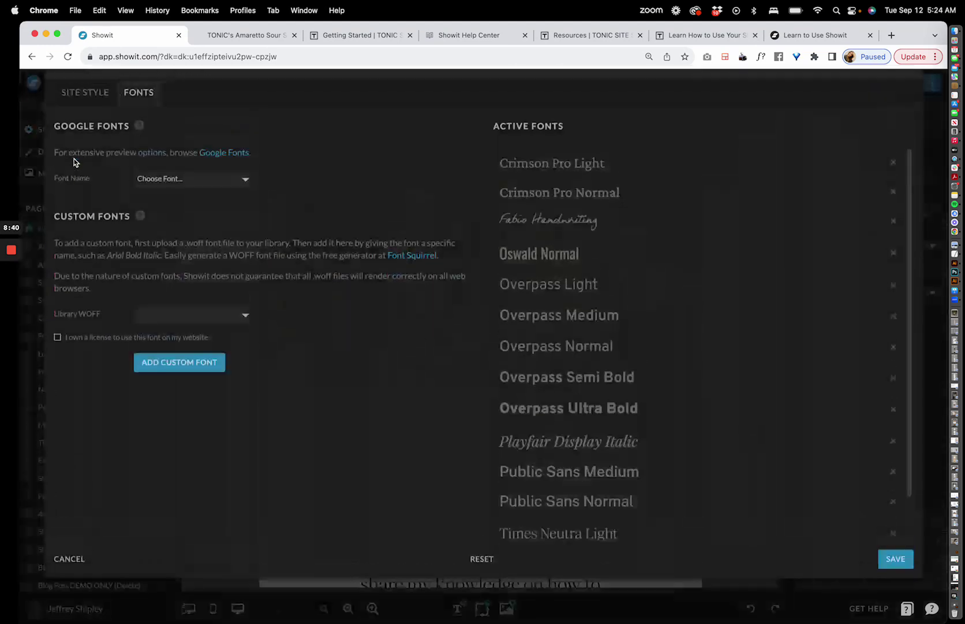
pyautogui.click(103, 113)
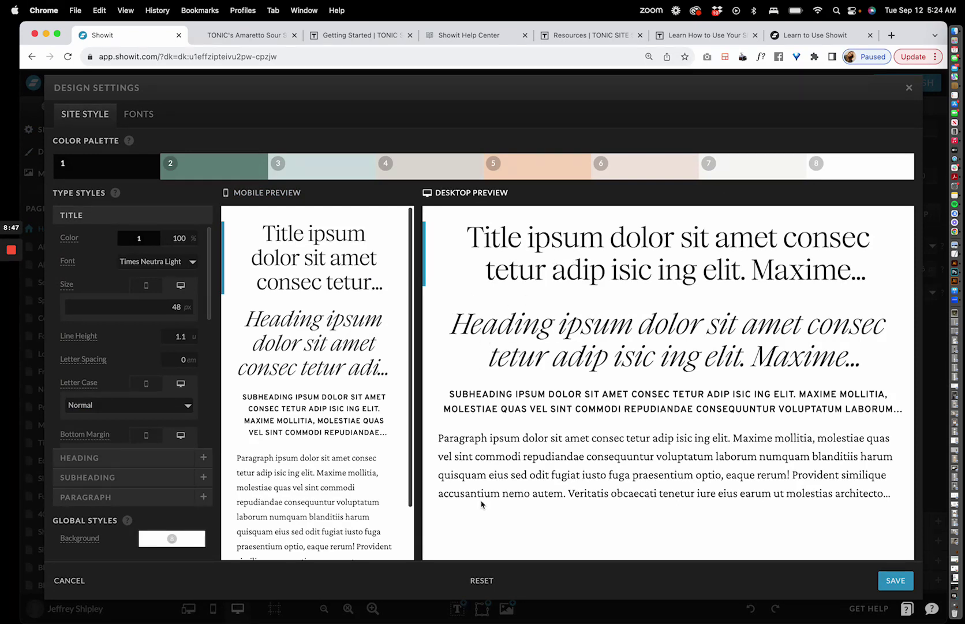
pyautogui.click(895, 580)
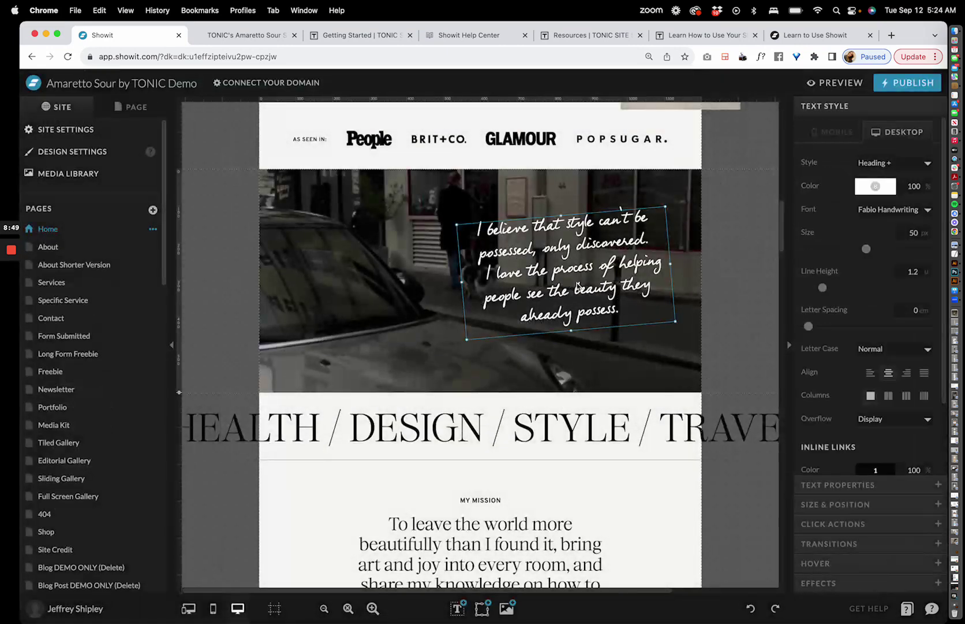
pyautogui.click(361, 328)
pyautogui.click(456, 498)
pyautogui.scroll(-4, 468, 428)
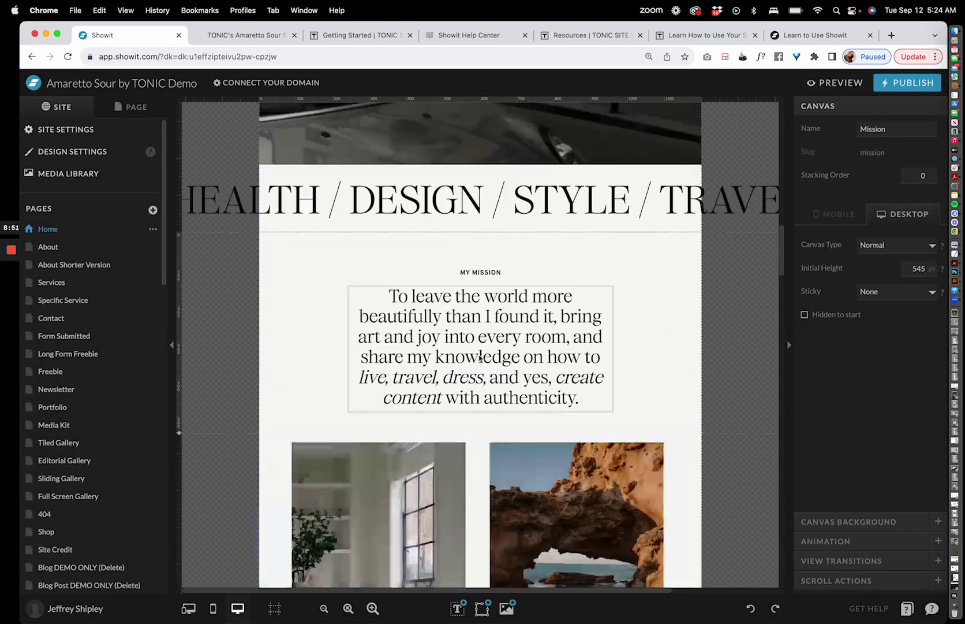
pyautogui.click(482, 335)
pyautogui.moveTo(451, 617)
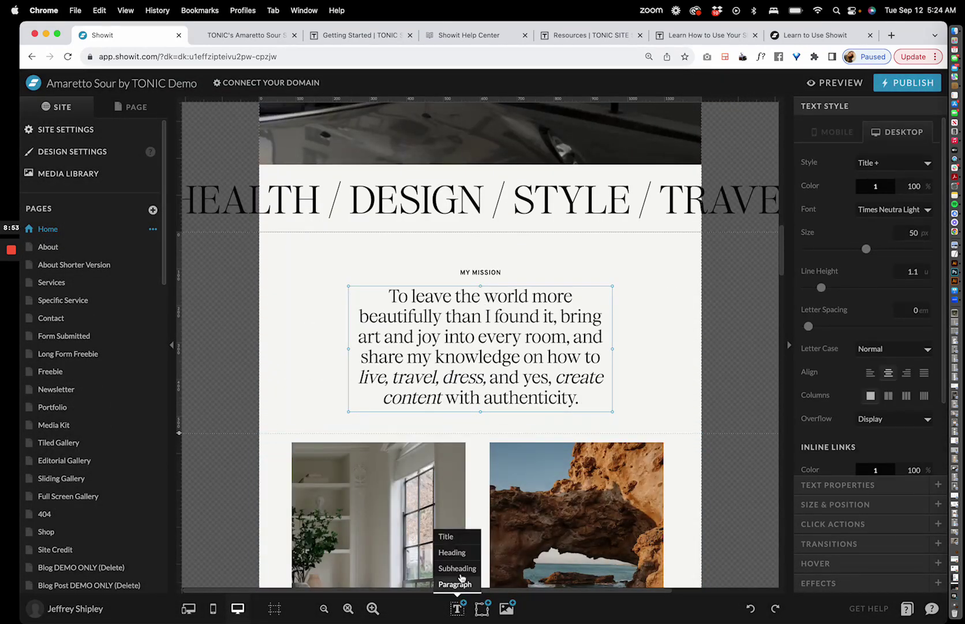
pyautogui.click(446, 536)
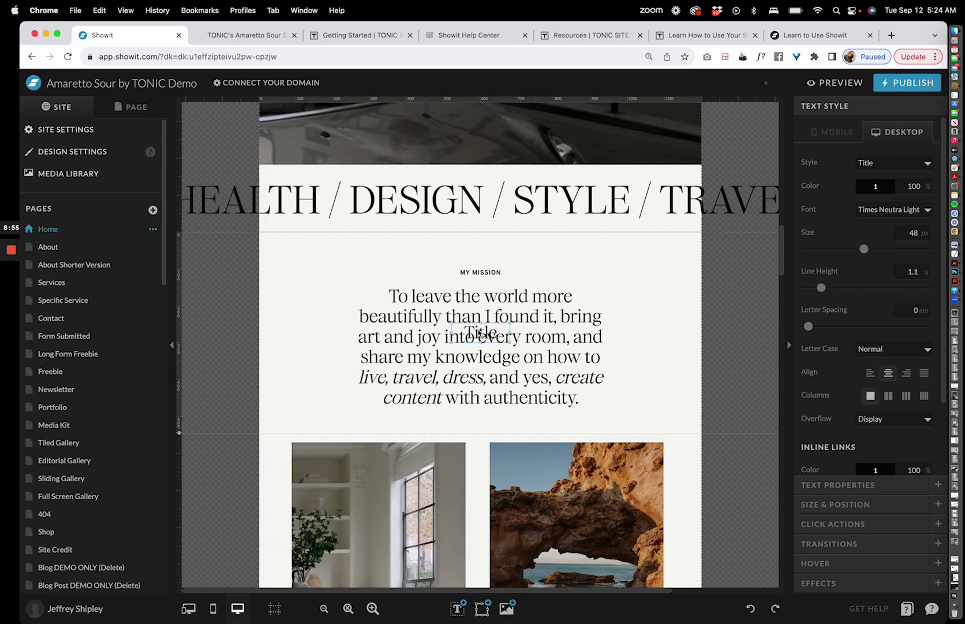
pyautogui.moveTo(480, 332); pyautogui.dragTo(615, 262)
pyautogui.press('BackSpace')
pyautogui.moveTo(456, 611)
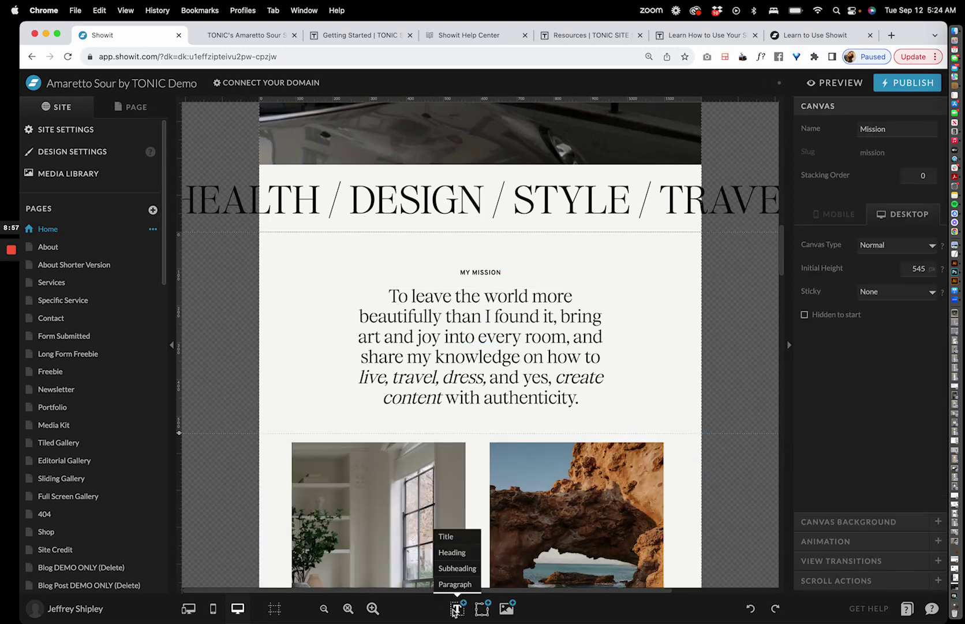
pyautogui.click(452, 552)
pyautogui.moveTo(495, 345); pyautogui.dragTo(639, 293)
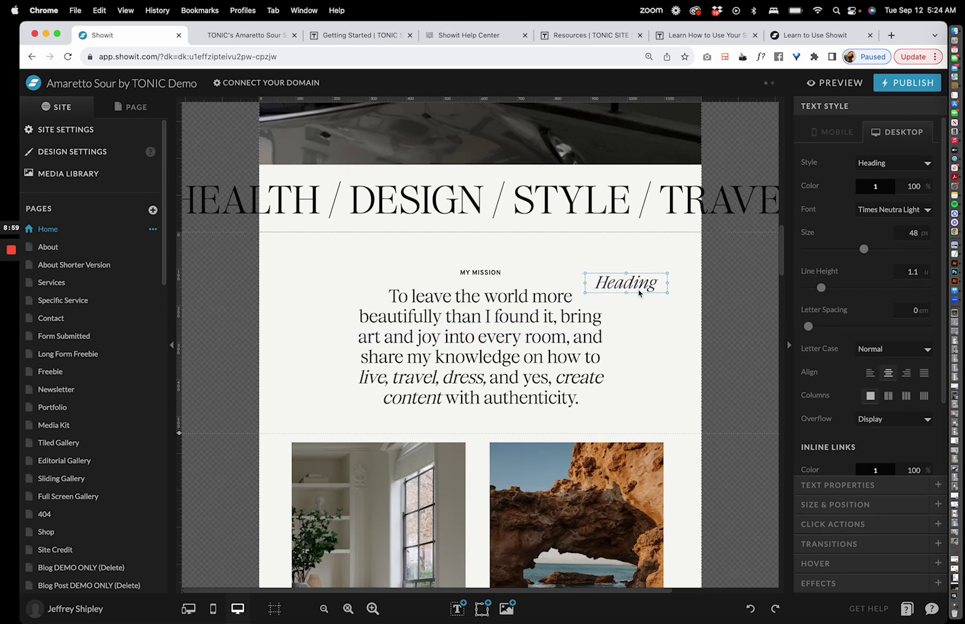
pyautogui.press('BackSpace')
pyautogui.click(560, 305)
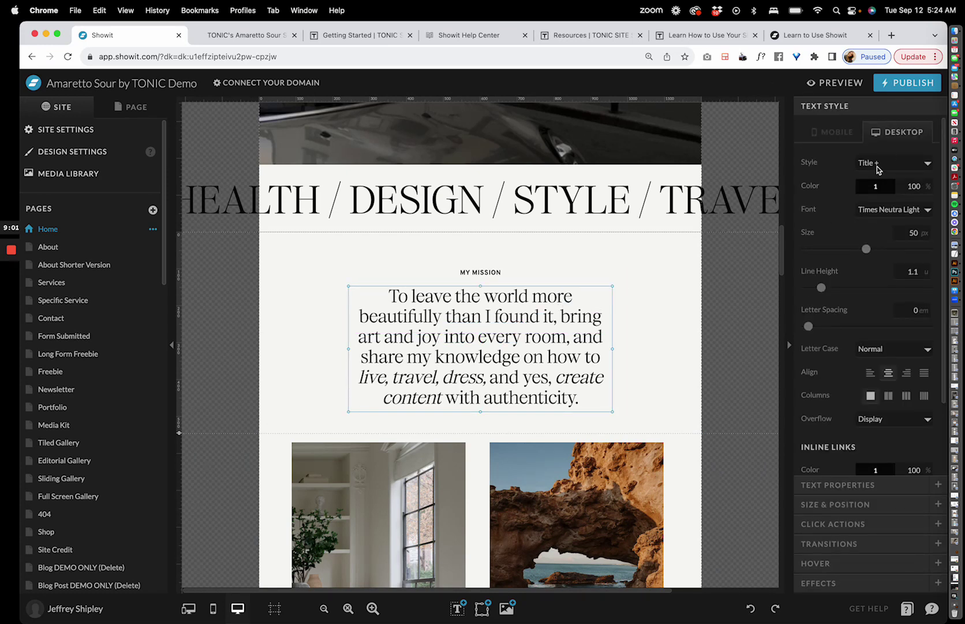
pyautogui.click(519, 274)
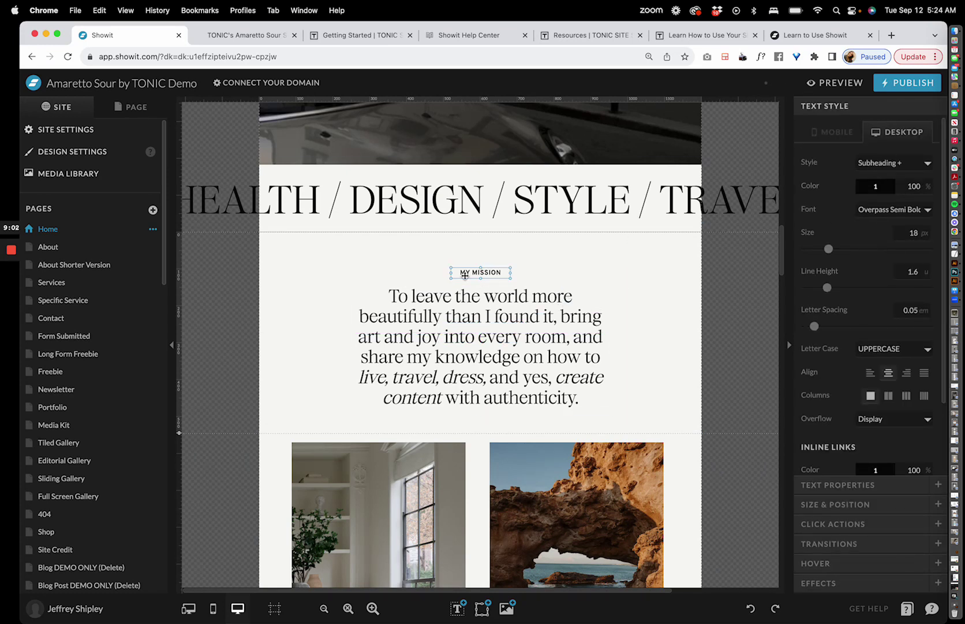
pyautogui.click(524, 329)
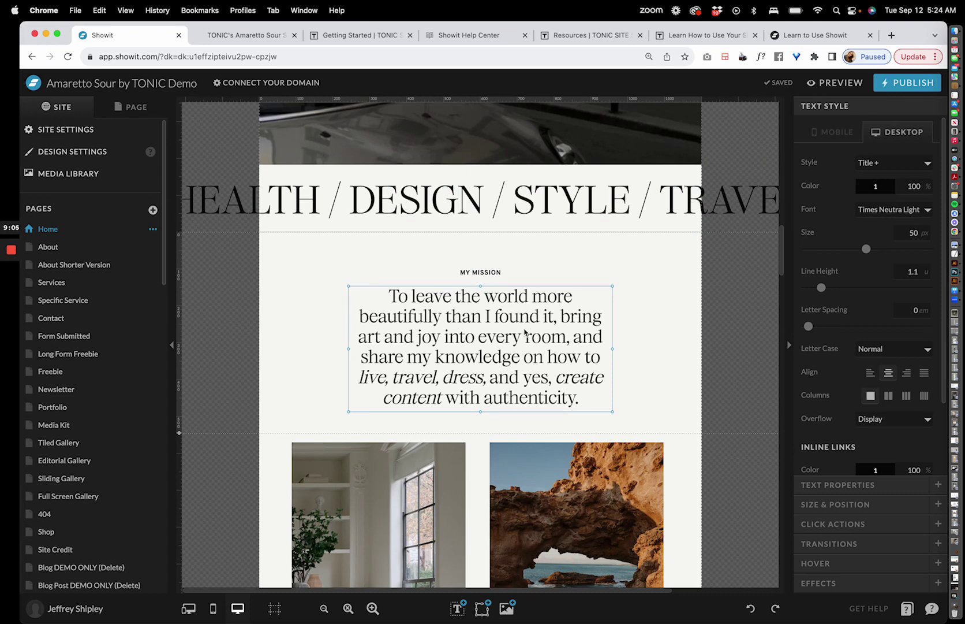
pyautogui.scroll(-10, 526, 332)
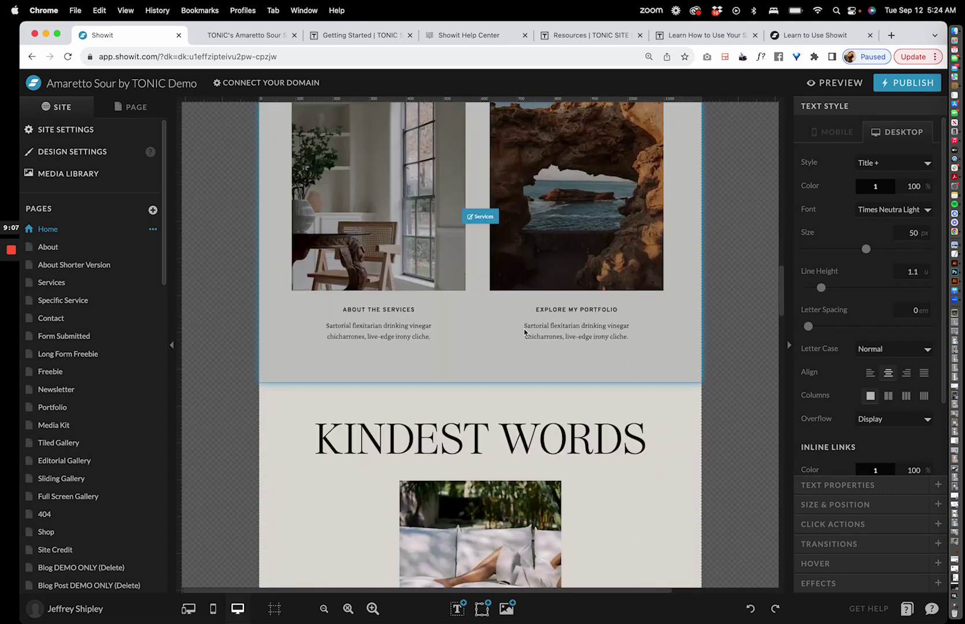
# - Select the KINDEST WORDS heading, Alt-drag a duplicate below it, then undo the duplicate
pyautogui.click(482, 450)
pyautogui.click(463, 434)
pyautogui.scroll(-5, 519, 347)
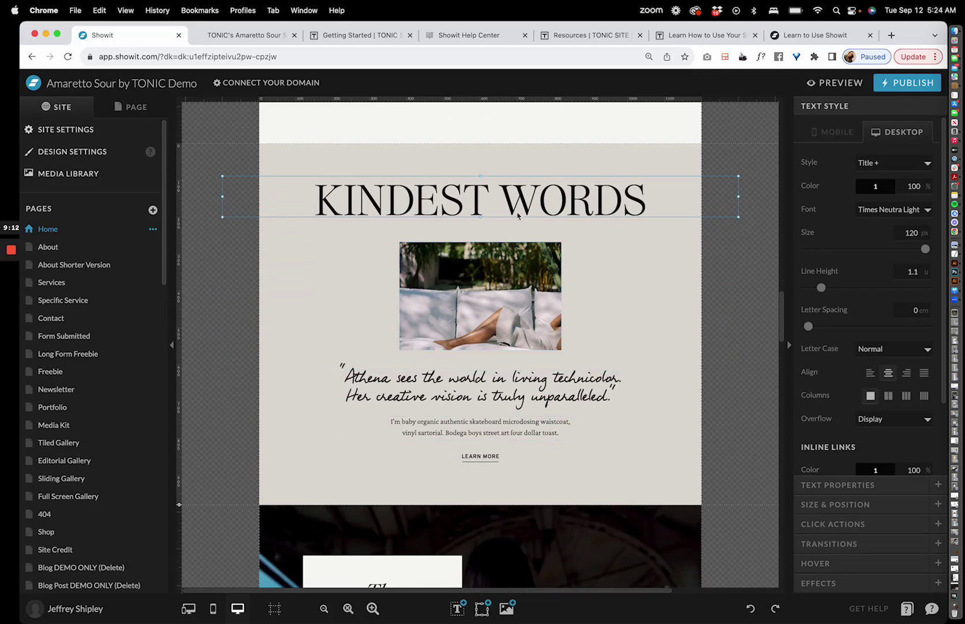
pyautogui.click(614, 235)
pyautogui.click(596, 199)
pyautogui.click(647, 287)
pyautogui.click(588, 202)
pyautogui.keyDown('alt'); pyautogui.moveTo(584, 200); pyautogui.dragTo(624, 298); pyautogui.keyUp('alt')
pyautogui.click(629, 365)
pyautogui.press('super+z')
# - Marquee-select the heading, photo, quote, text and link on the Reviews canvas
pyautogui.scroll(-6, 629, 365)
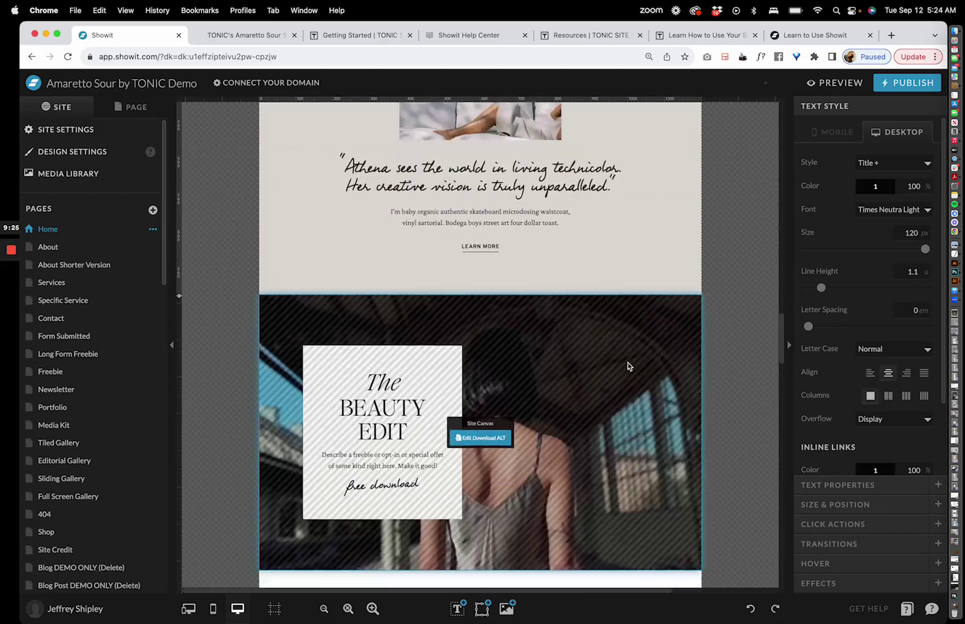
pyautogui.scroll(9, 626, 368)
pyautogui.scroll(-6, 623, 370)
pyautogui.click(478, 356)
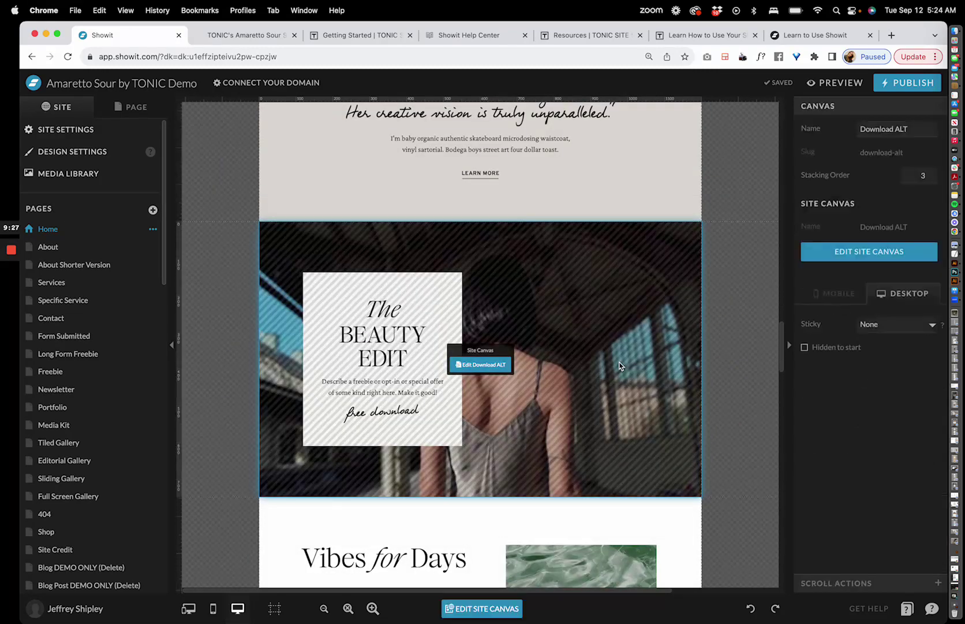
pyautogui.scroll(3, 601, 358)
pyautogui.click(542, 343)
pyautogui.scroll(2, 610, 405)
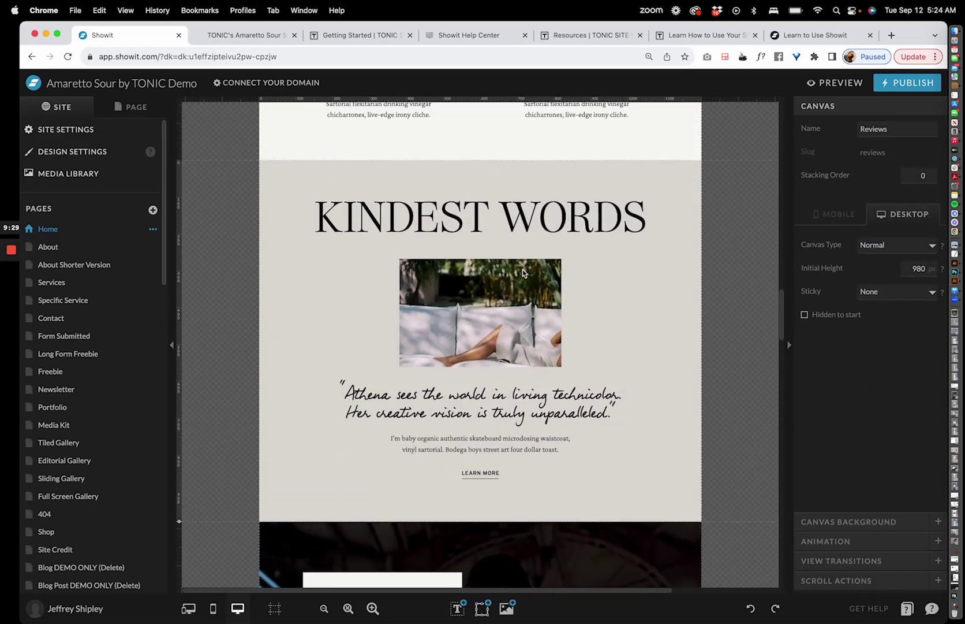
pyautogui.moveTo(282, 170); pyautogui.dragTo(540, 462)
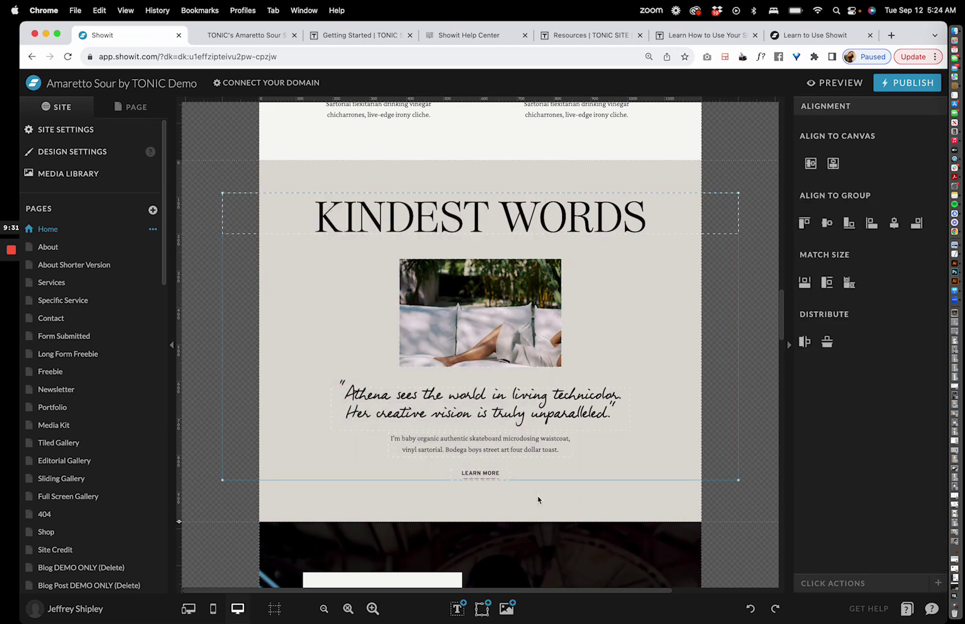
# - Add a blank canvas to the end of the Home page via its section options
pyautogui.click(143, 109)
pyautogui.click(130, 139)
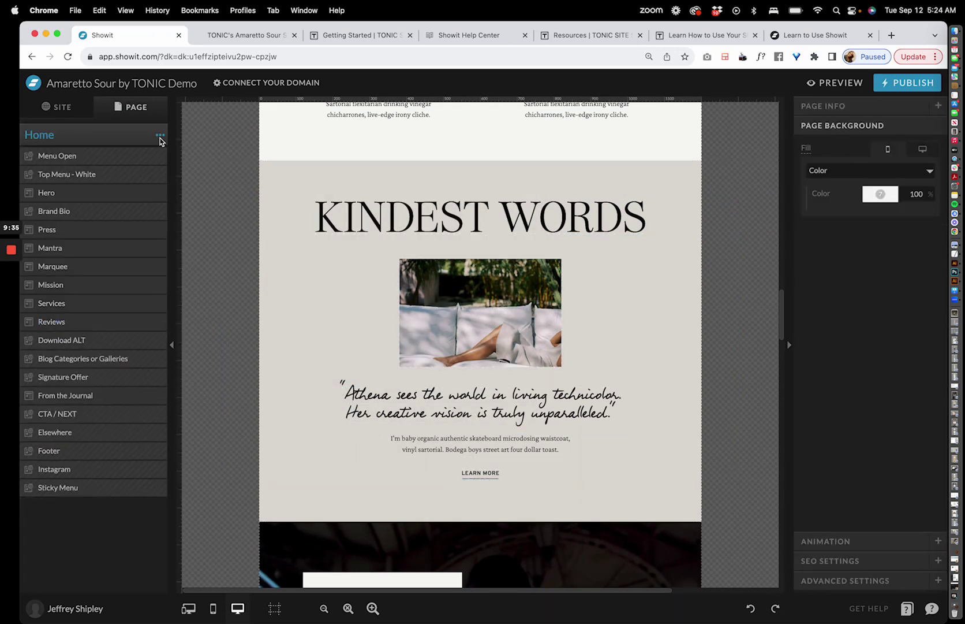
pyautogui.click(160, 136)
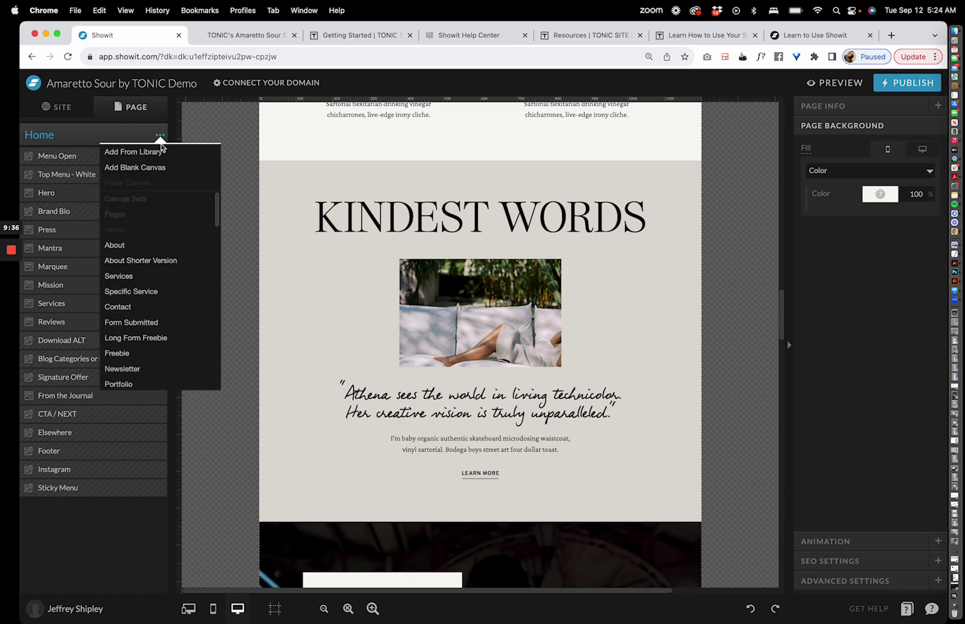
pyautogui.click(152, 171)
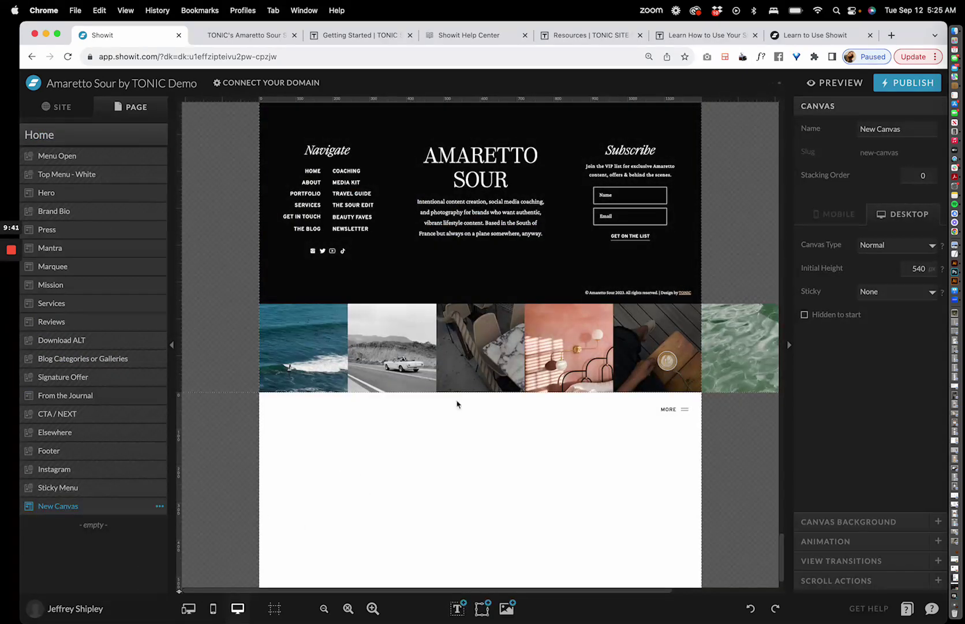
# - Paste the copied KINDEST WORDS elements into the new canvas with Cmd+V
pyautogui.scroll(-2, 457, 400)
pyautogui.click(478, 439)
pyautogui.press('super+v')
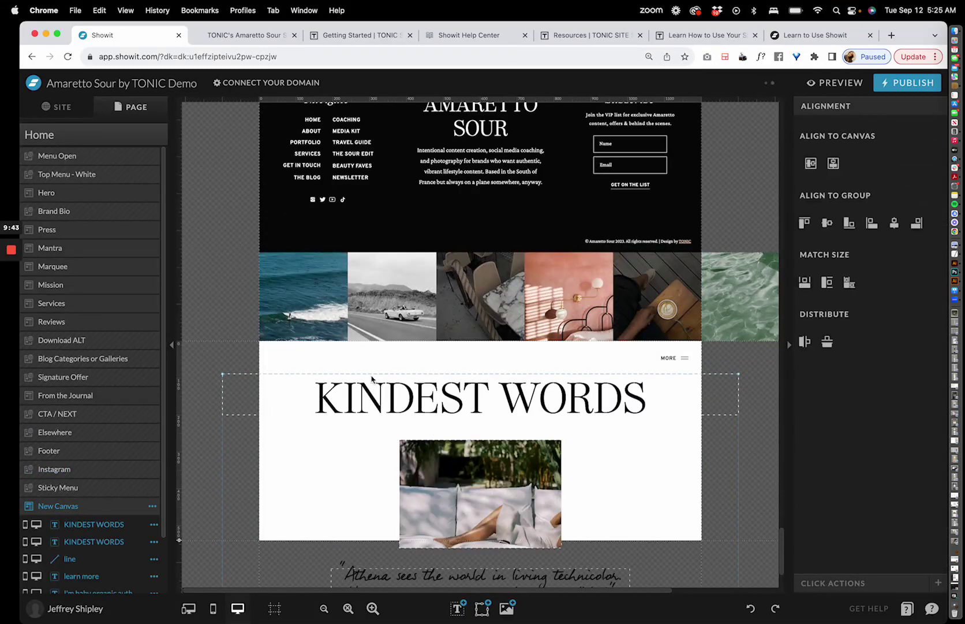
pyautogui.click(201, 532)
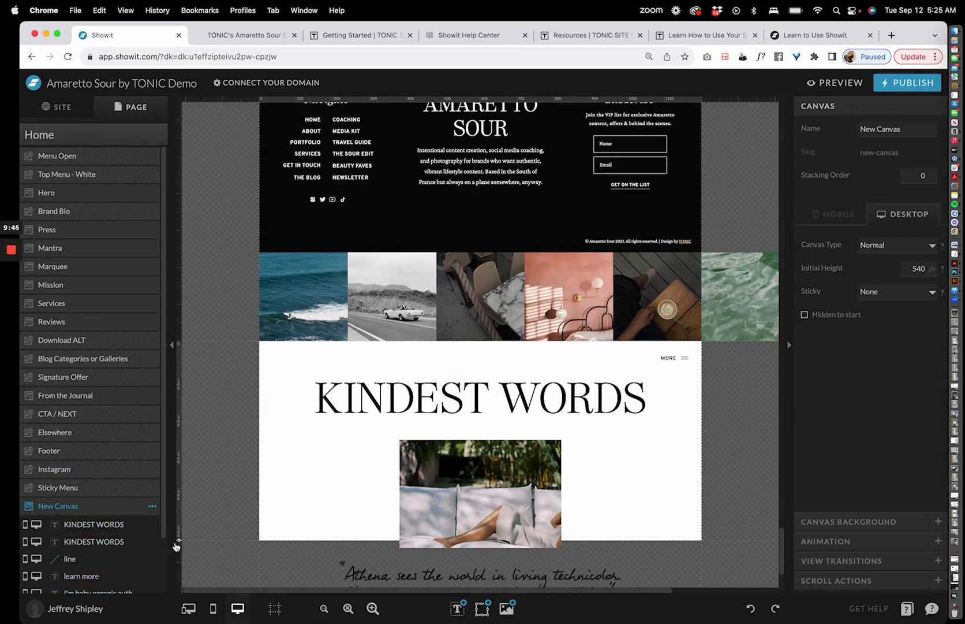
pyautogui.scroll(-3, 179, 543)
pyautogui.click(439, 392)
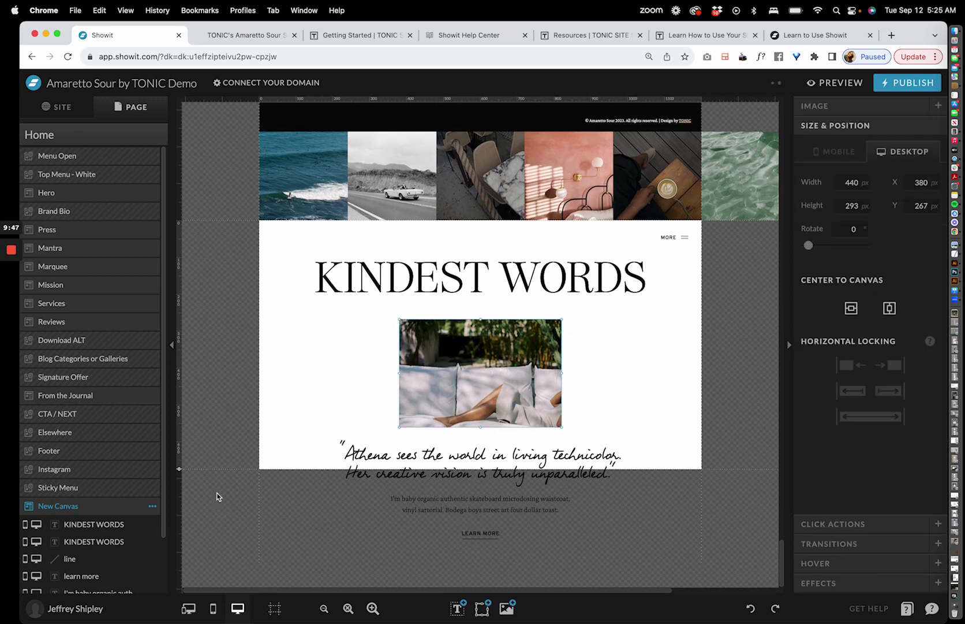
# - Extend the new section, move the pasted photo to the top and remove an extra heading
pyautogui.moveTo(181, 478); pyautogui.dragTo(179, 561)
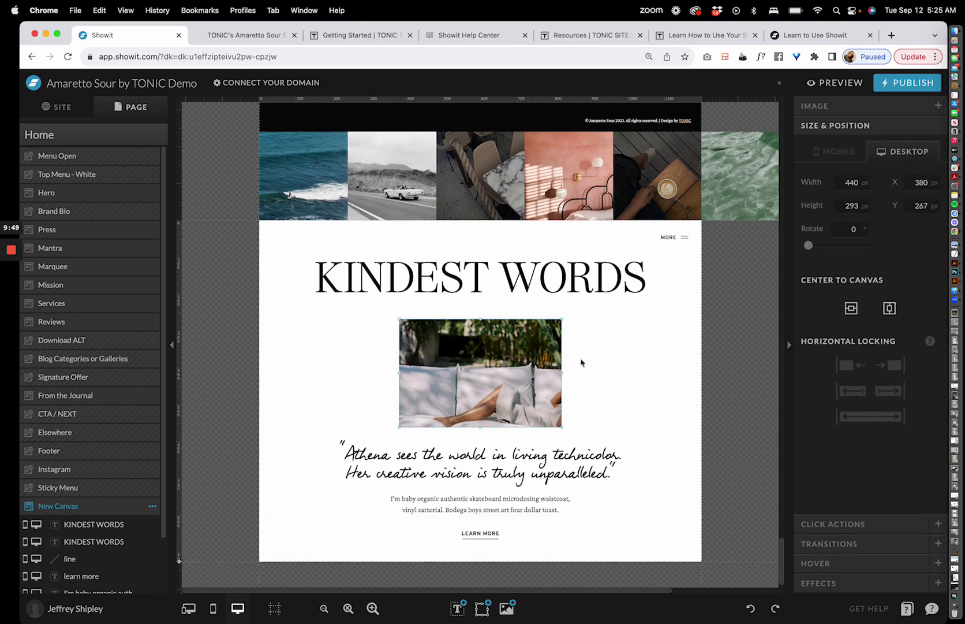
pyautogui.moveTo(555, 364); pyautogui.dragTo(482, 342)
pyautogui.press('cmd+v')
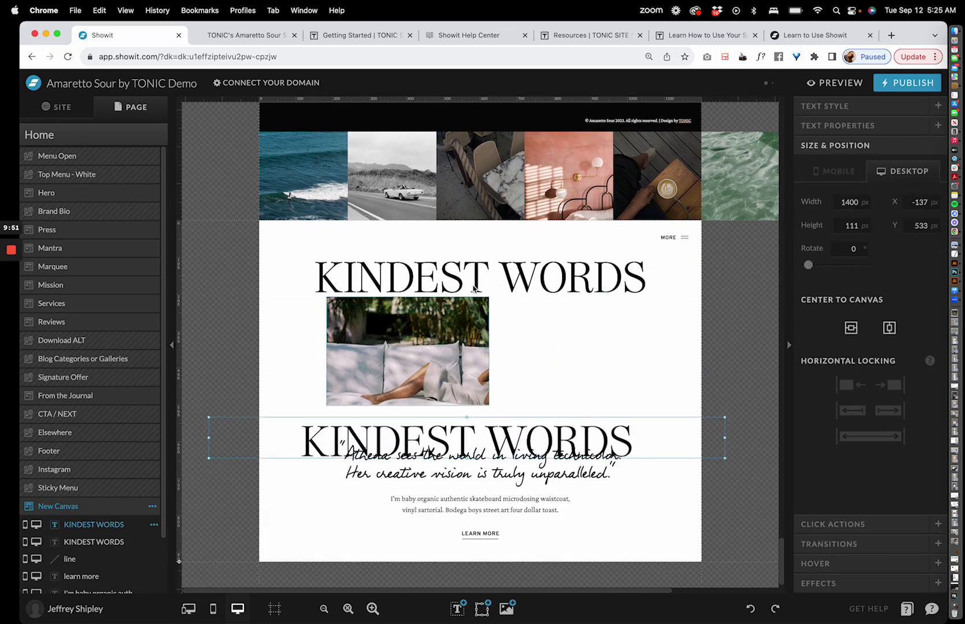
pyautogui.click(474, 283)
pyautogui.press('Delete')
pyautogui.moveTo(471, 338); pyautogui.dragTo(567, 275)
pyautogui.moveTo(545, 432); pyautogui.dragTo(551, 370)
# - Rename the heading 'Note from Jen', place it below the photo and delete the LEARN MORE link
pyautogui.doubleClick(551, 370)
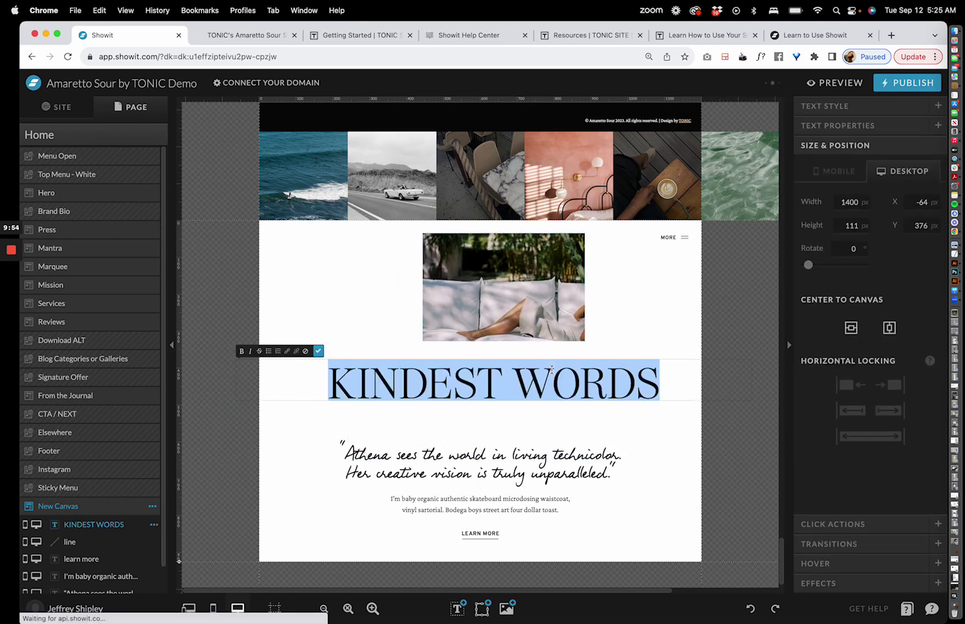
pyautogui.write('Note from Jen')
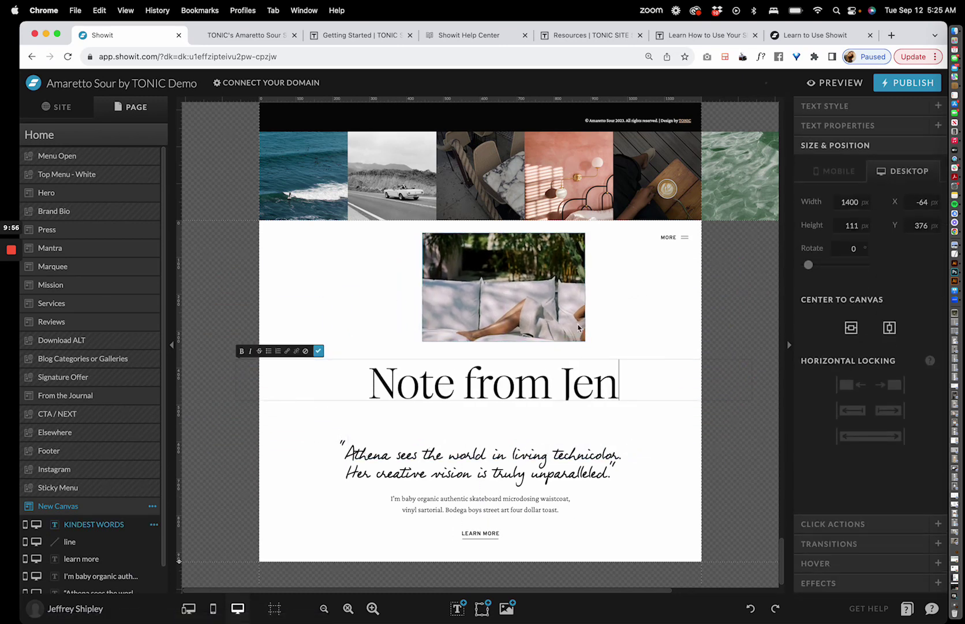
pyautogui.click(579, 328)
pyautogui.moveTo(579, 327); pyautogui.dragTo(543, 408)
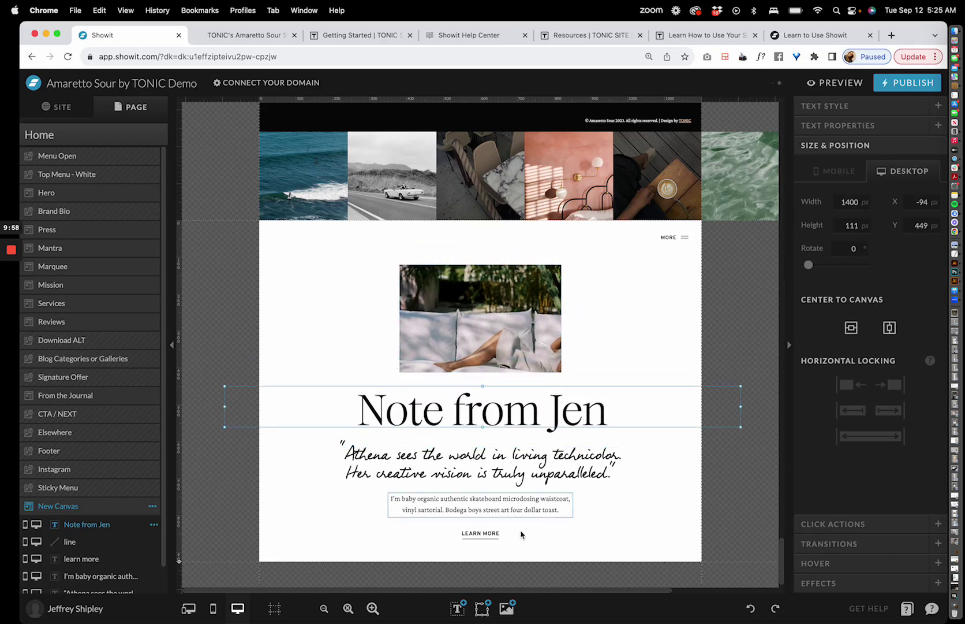
pyautogui.moveTo(521, 534); pyautogui.dragTo(491, 537)
pyautogui.press('Delete')
# - Center the four elements within the section and make the photo narrower
pyautogui.click(491, 465)
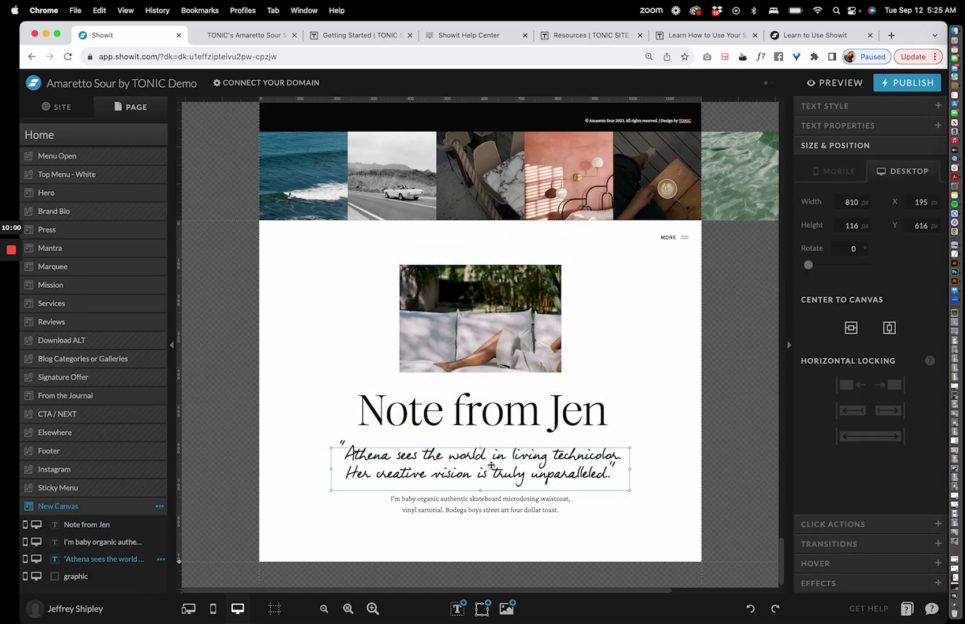
pyautogui.click(487, 506)
pyautogui.click(352, 537)
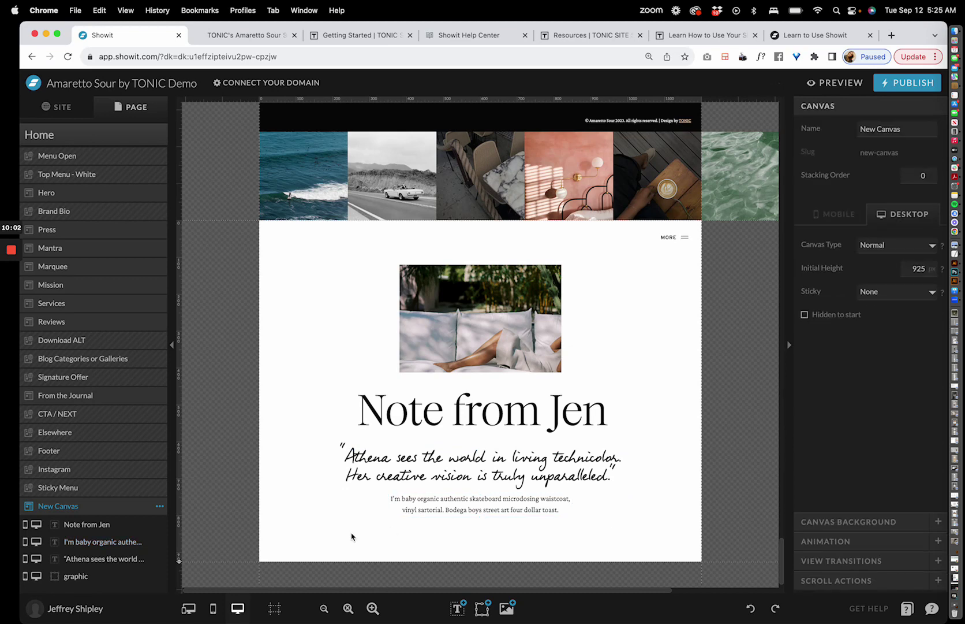
pyautogui.moveTo(546, 566); pyautogui.dragTo(345, 337)
pyautogui.click(903, 223)
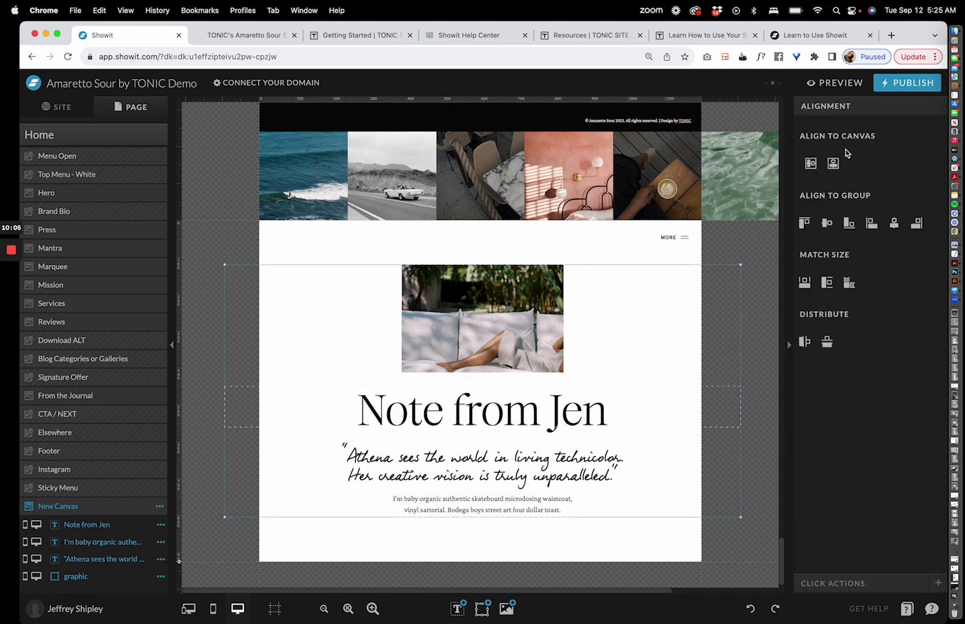
pyautogui.click(840, 161)
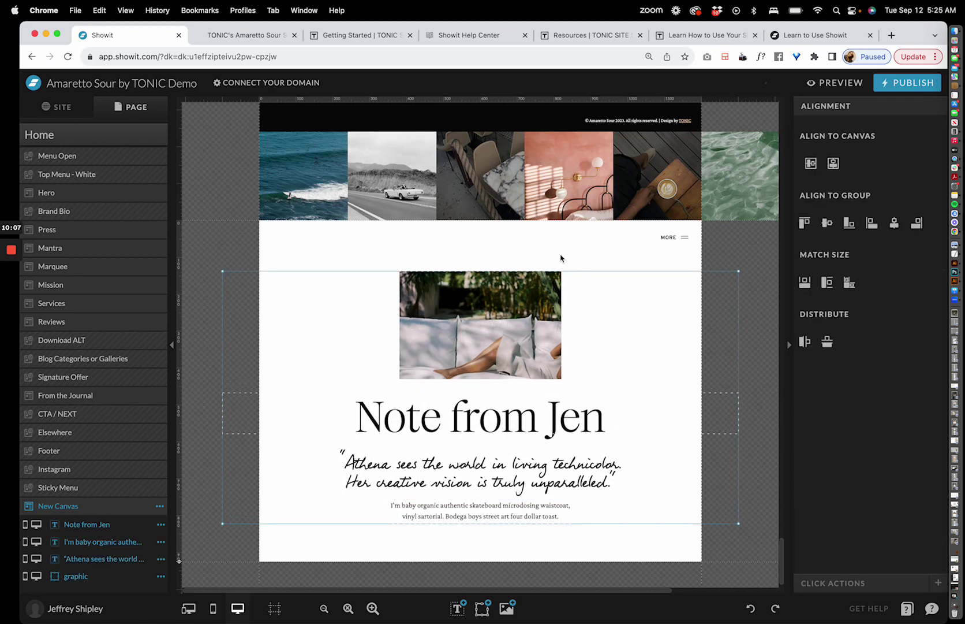
pyautogui.click(559, 277)
pyautogui.moveTo(563, 329); pyautogui.dragTo(520, 329)
pyautogui.click(601, 331)
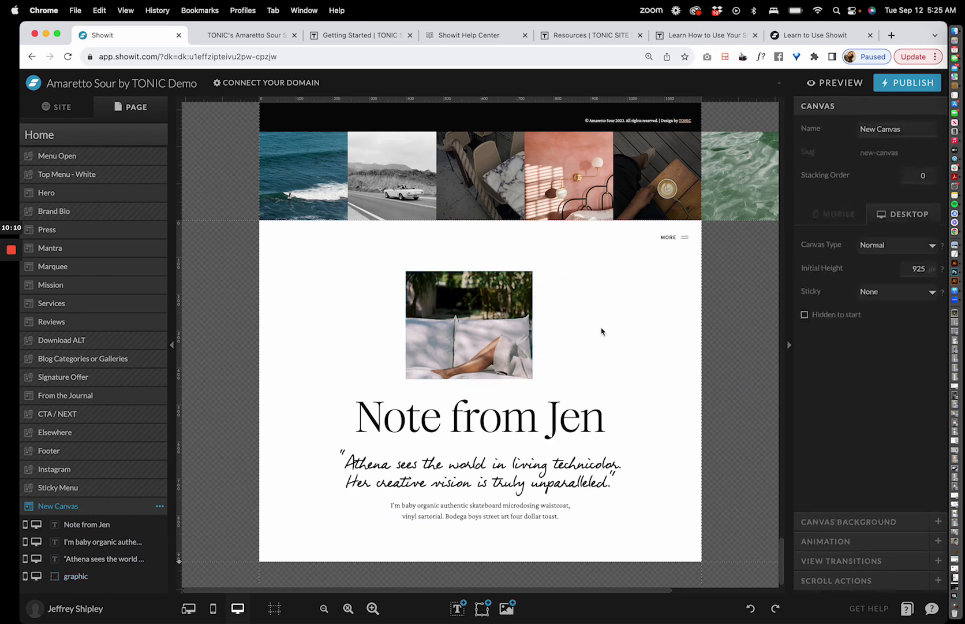
# - Try an off-white section background, then undo the edits and delete the New Canvas section
pyautogui.click(854, 522)
pyautogui.click(889, 203)
pyautogui.click(612, 330)
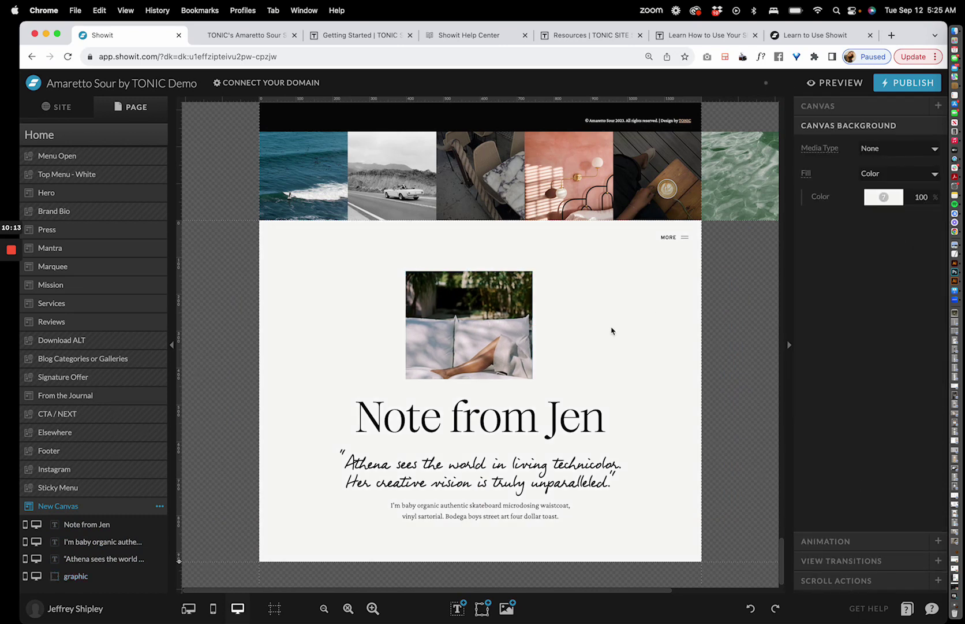
pyautogui.press('super+z')
pyautogui.press('super+z')
pyautogui.press('super+z')
pyautogui.press('super+z')
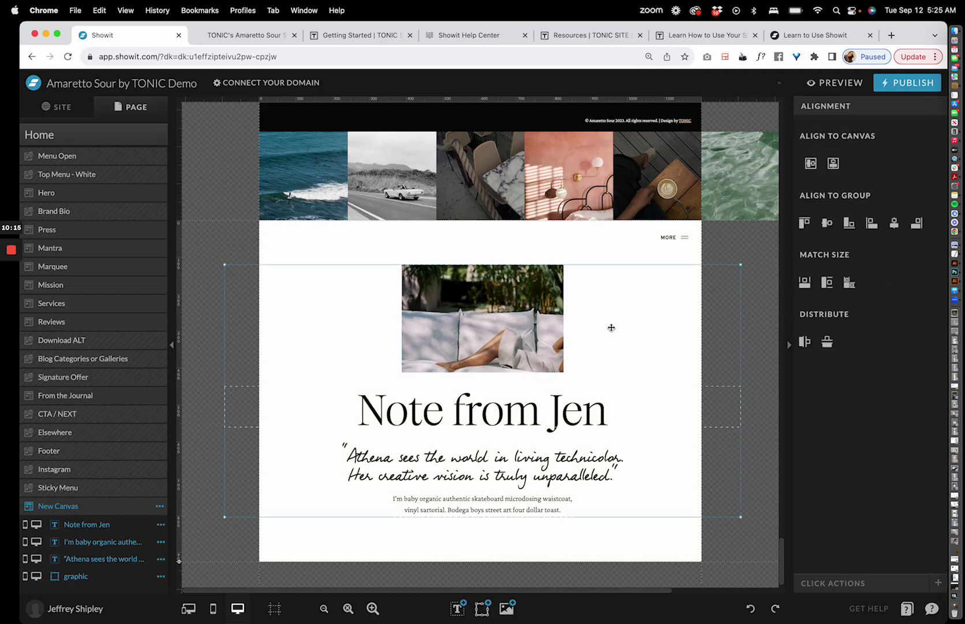
pyautogui.press('super+z')
pyautogui.press('super+z')
pyautogui.press('super+z')
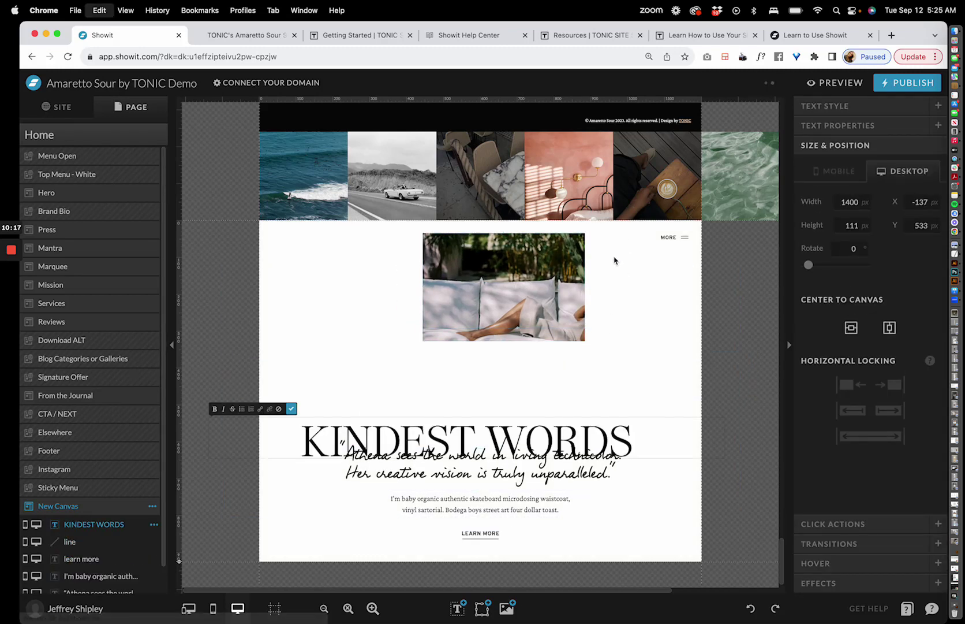
pyautogui.press('super+z')
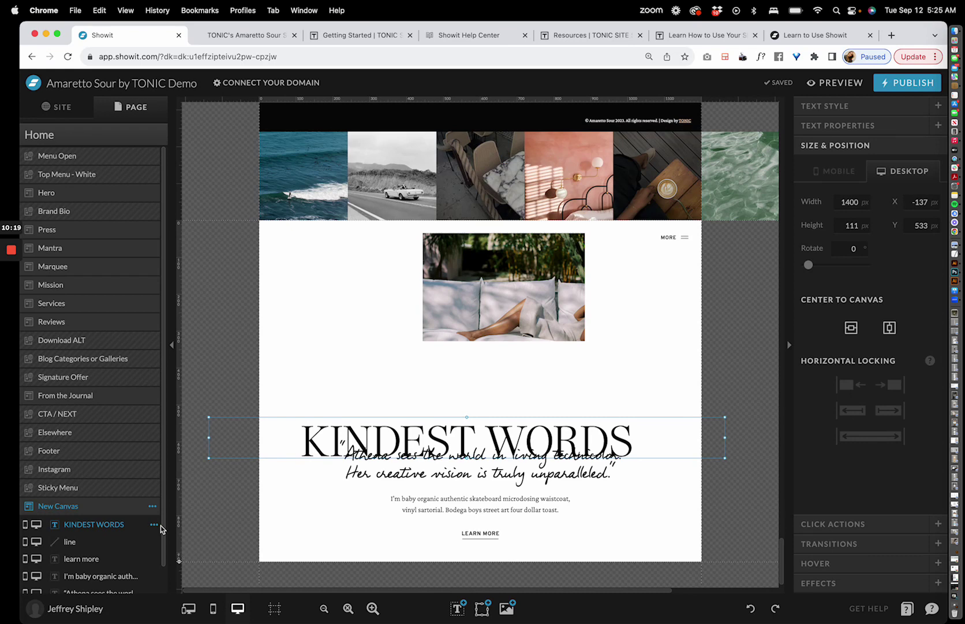
pyautogui.click(153, 506)
pyautogui.click(135, 364)
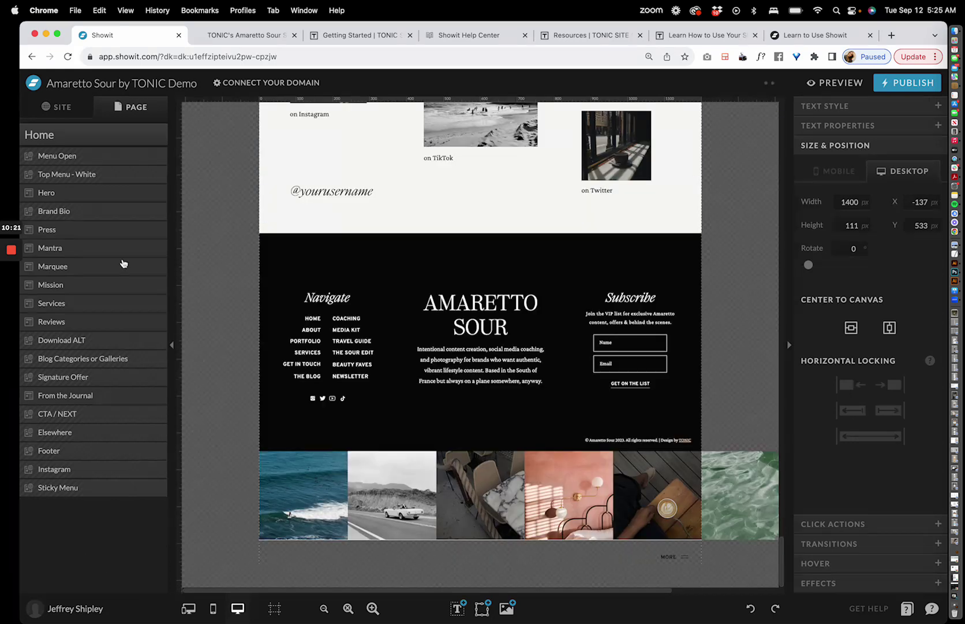
# - Open the About page from the site pages list and select its About Founder section
pyautogui.click(59, 107)
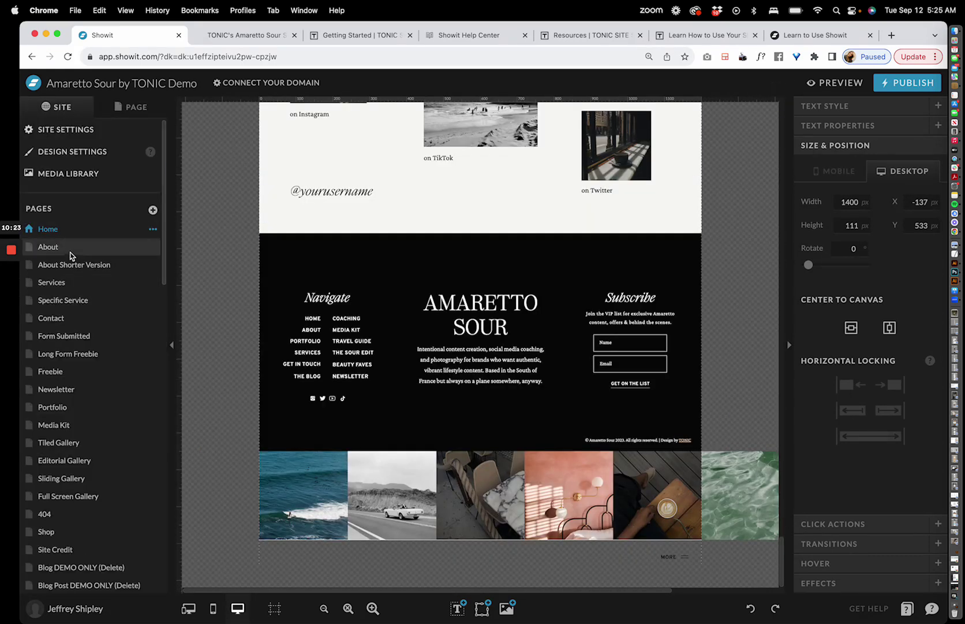
pyautogui.click(49, 247)
pyautogui.scroll(5, 508, 194)
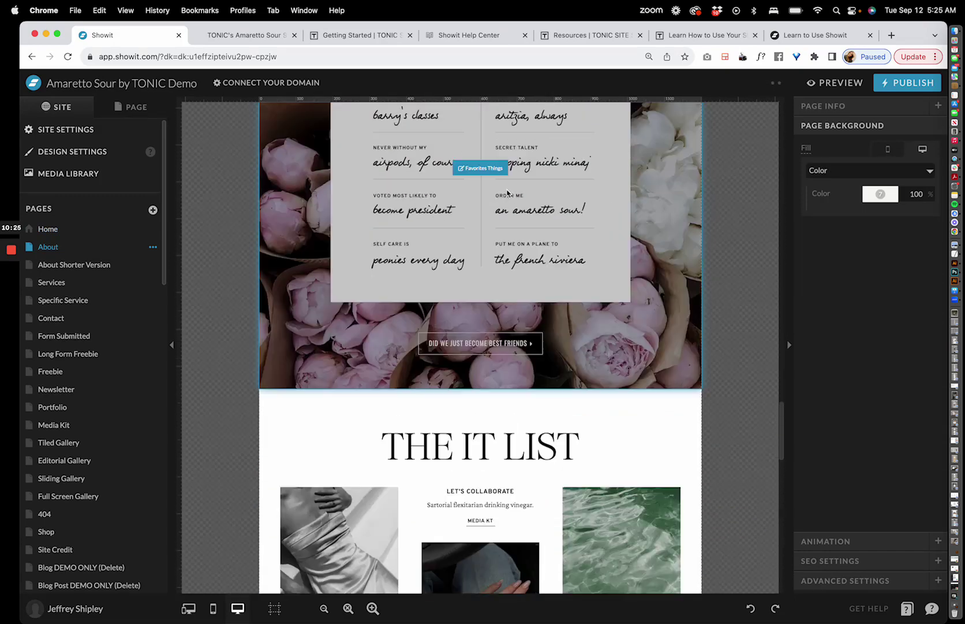
pyautogui.scroll(15, 508, 194)
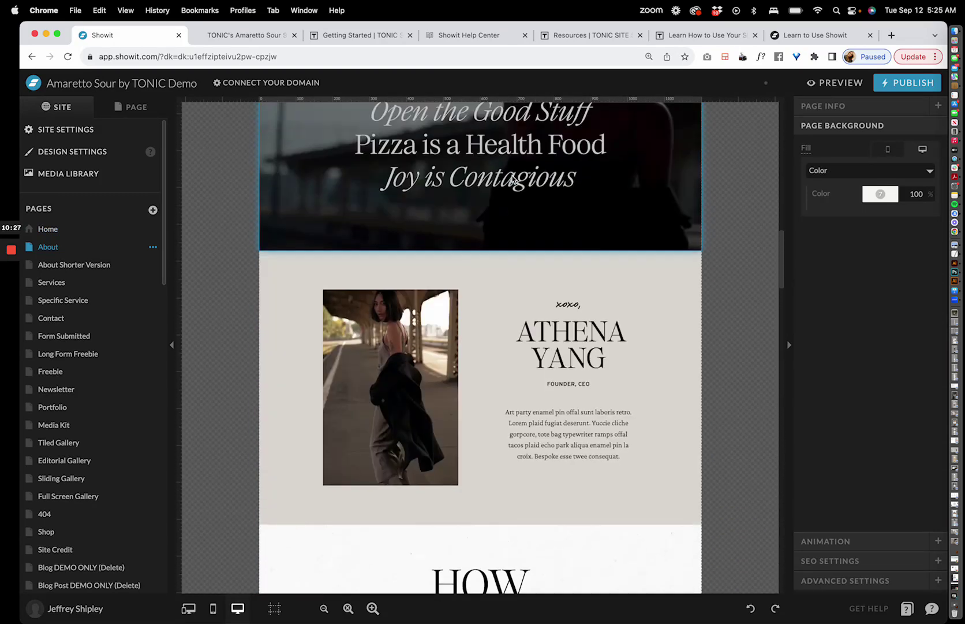
pyautogui.scroll(3, 513, 181)
pyautogui.scroll(-5, 479, 375)
pyautogui.click(470, 280)
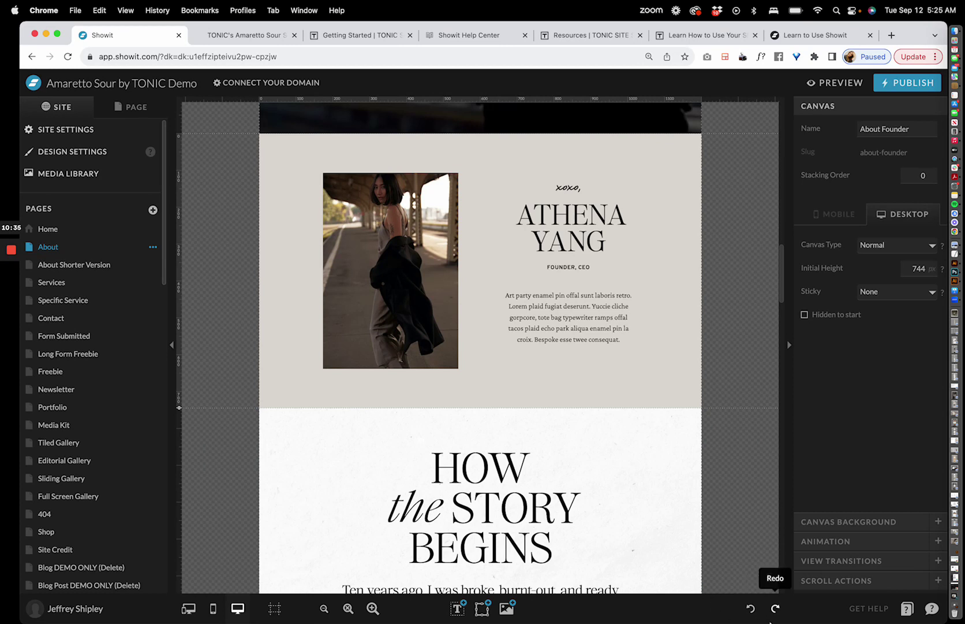
pyautogui.moveTo(482, 611)
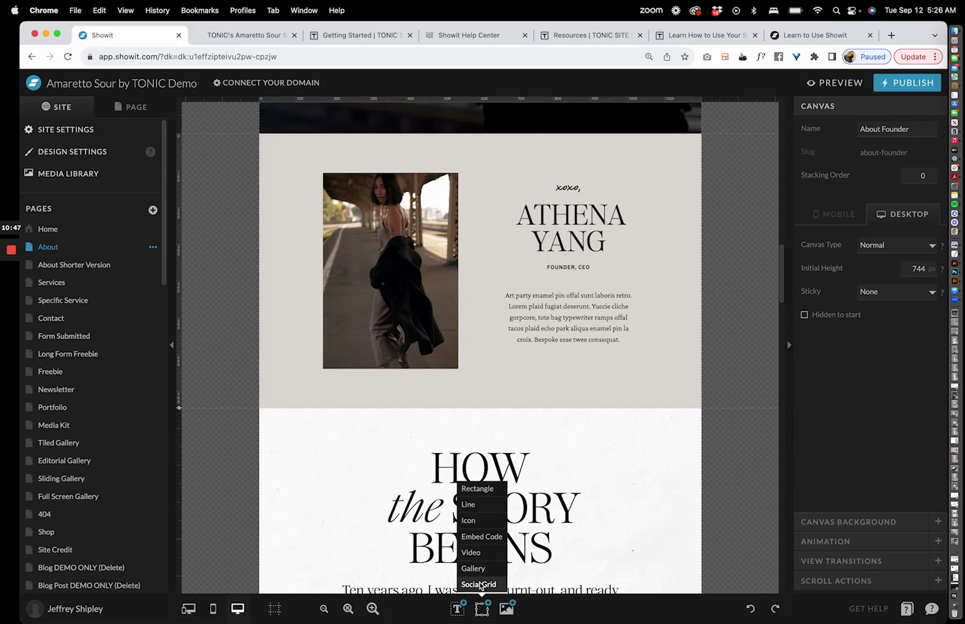
# - Place an icon element on the About page, browse icon choices, then delete it
pyautogui.click(469, 517)
pyautogui.click(873, 124)
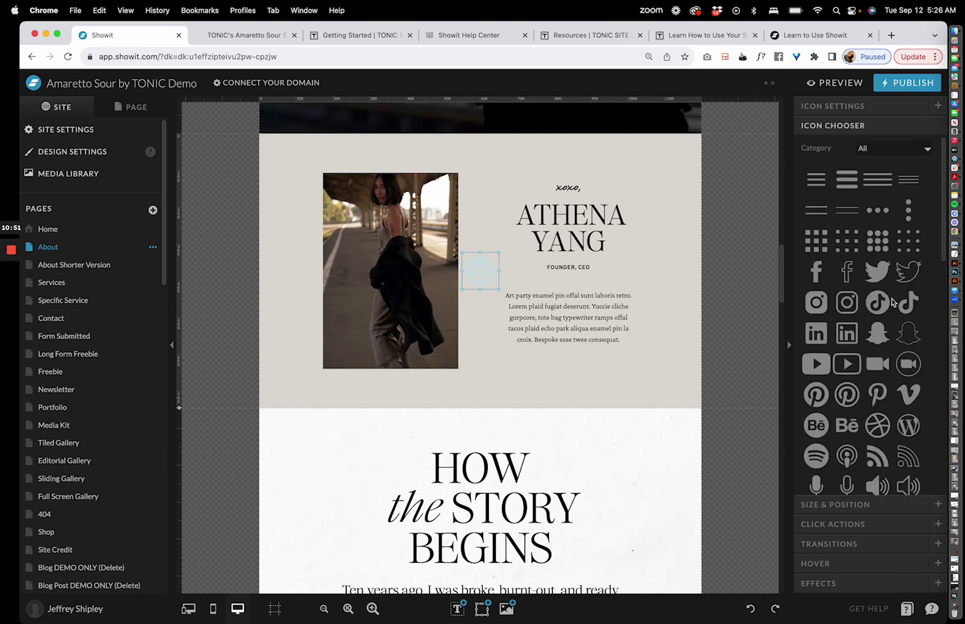
pyautogui.scroll(-10, 893, 302)
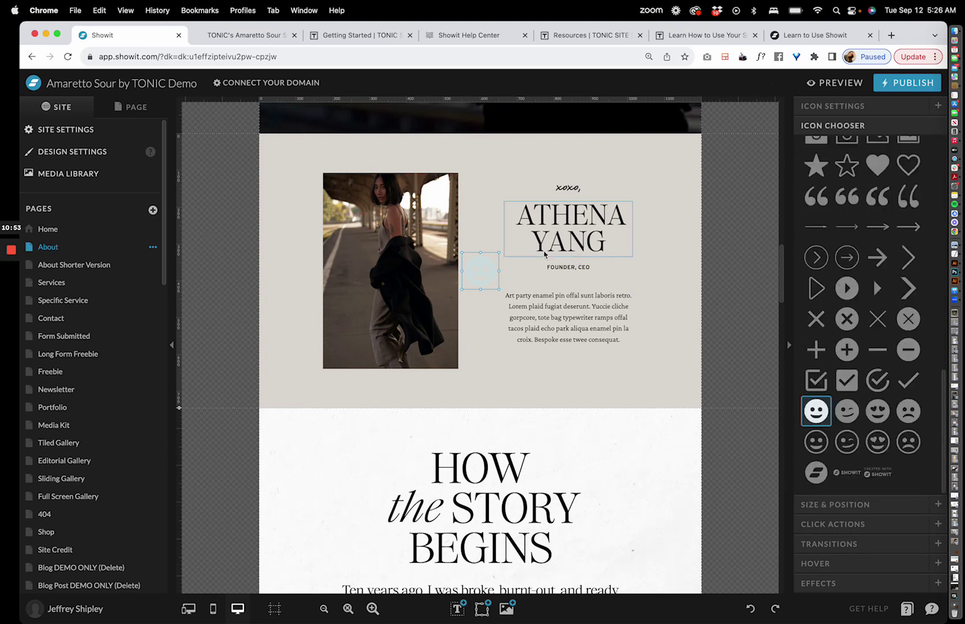
pyautogui.press('Delete')
# - Add the media-library photo Elevae_0823_07373.jpg to the page, then remove it
pyautogui.moveTo(483, 608)
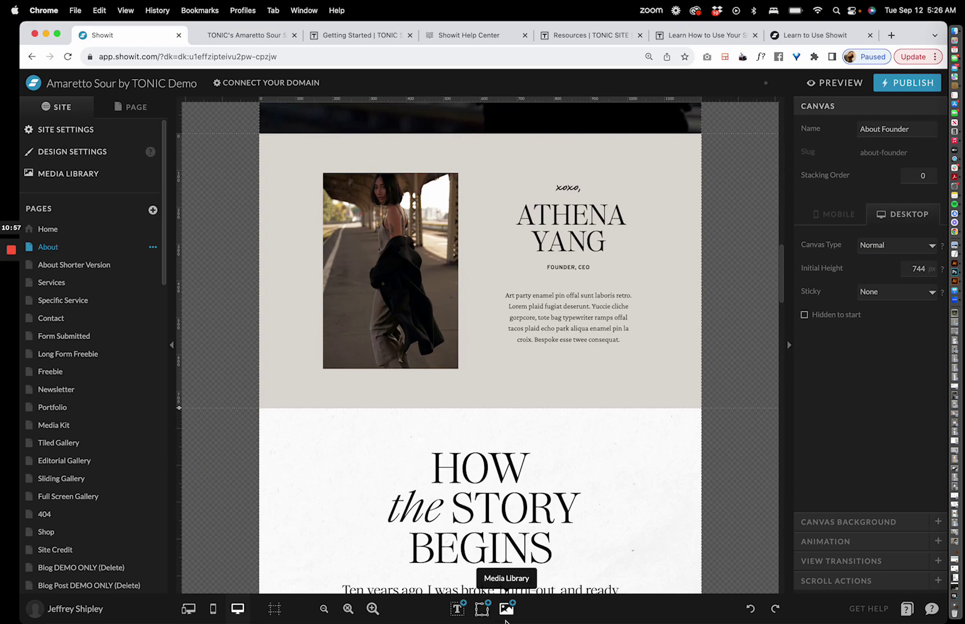
pyautogui.click(507, 611)
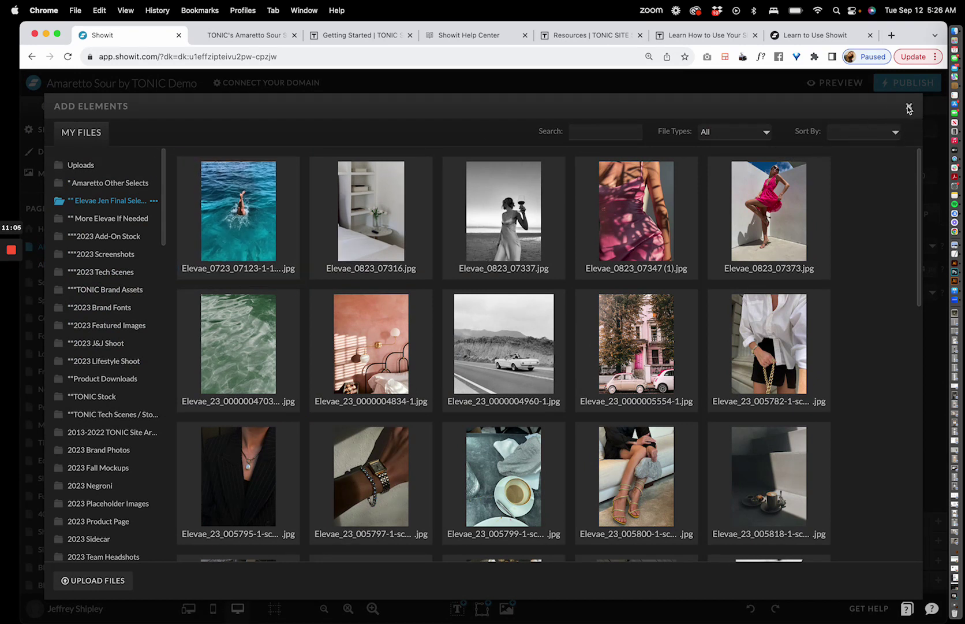
pyautogui.click(817, 190)
pyautogui.click(854, 588)
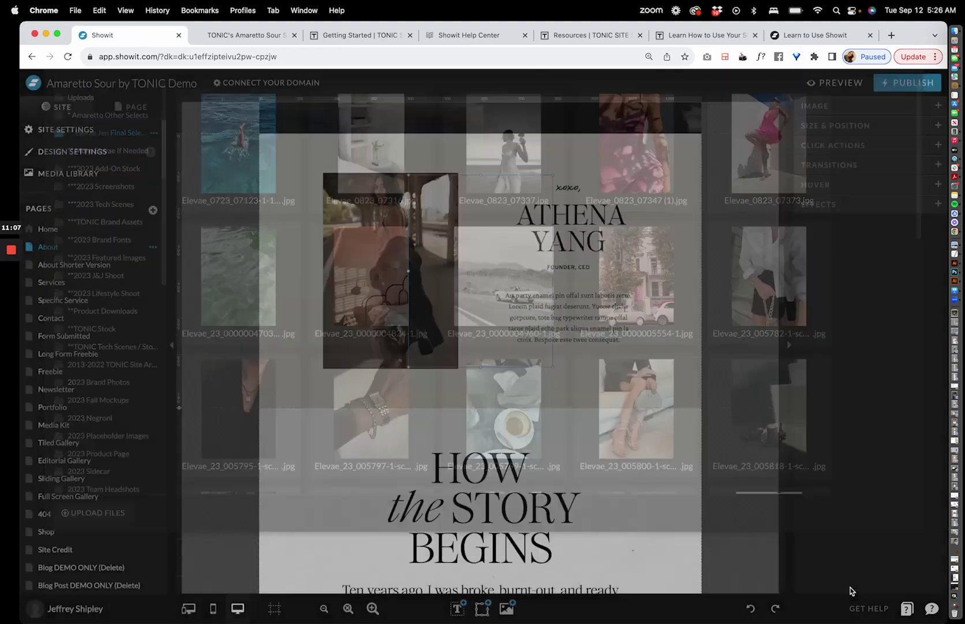
pyautogui.press('Delete')
# - Select the founder photo in the About Founder section to show its Image settings
pyautogui.click(465, 272)
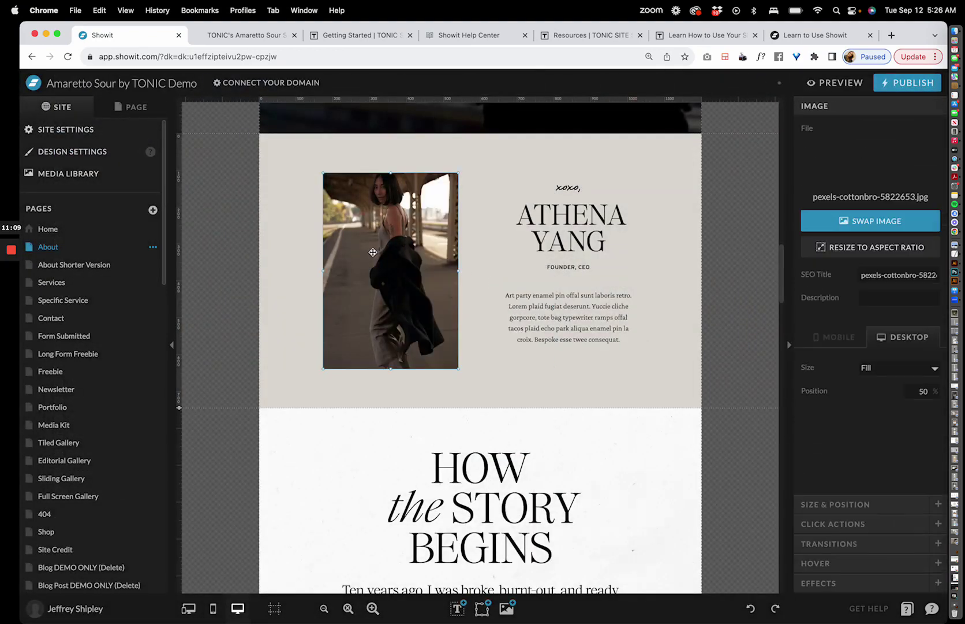
pyautogui.scroll(8, 624, 214)
pyautogui.scroll(5, 599, 290)
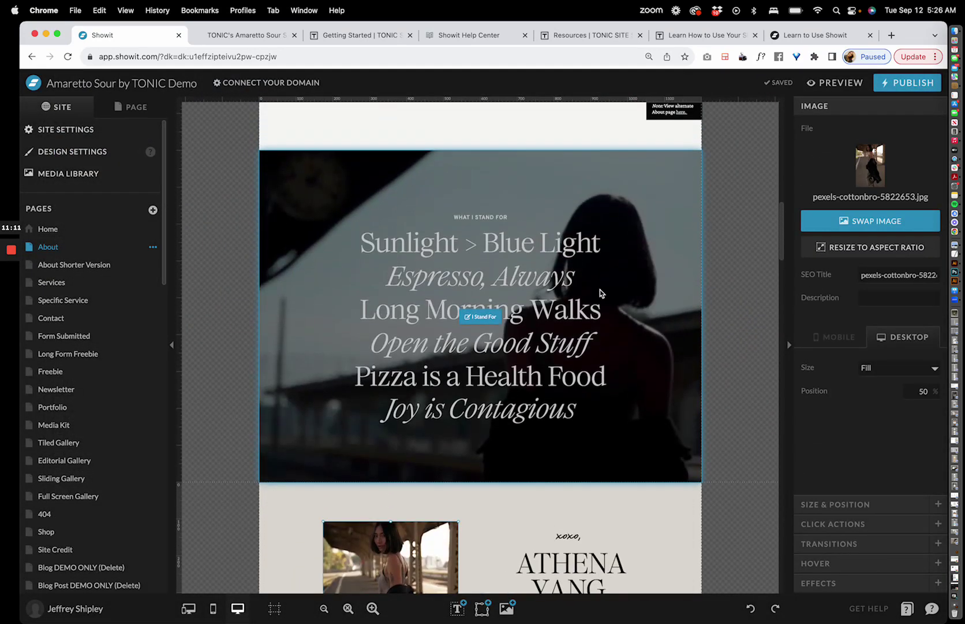
pyautogui.click(600, 290)
pyautogui.scroll(10, 599, 290)
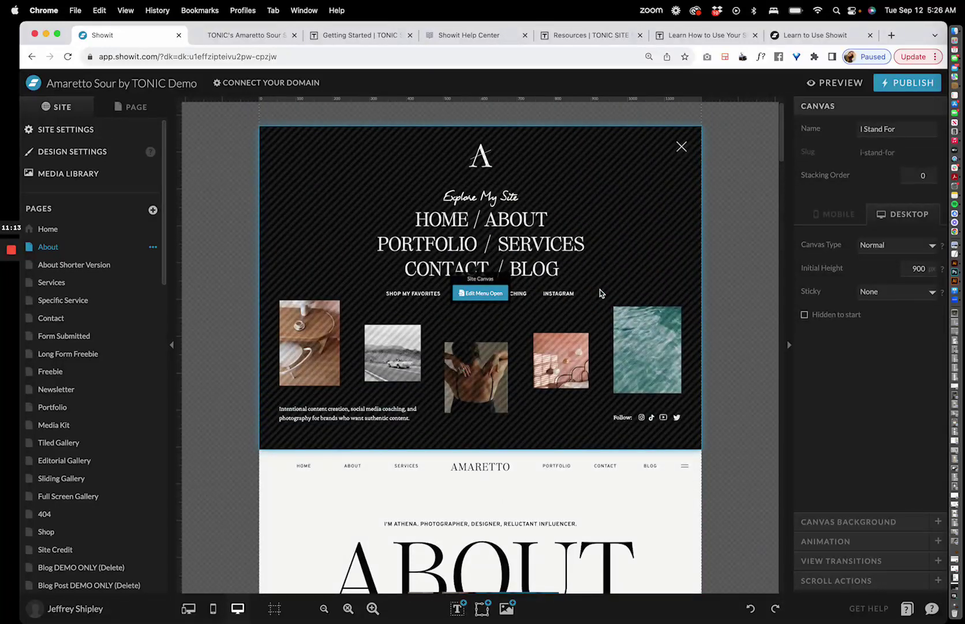
pyautogui.scroll(-15, 599, 290)
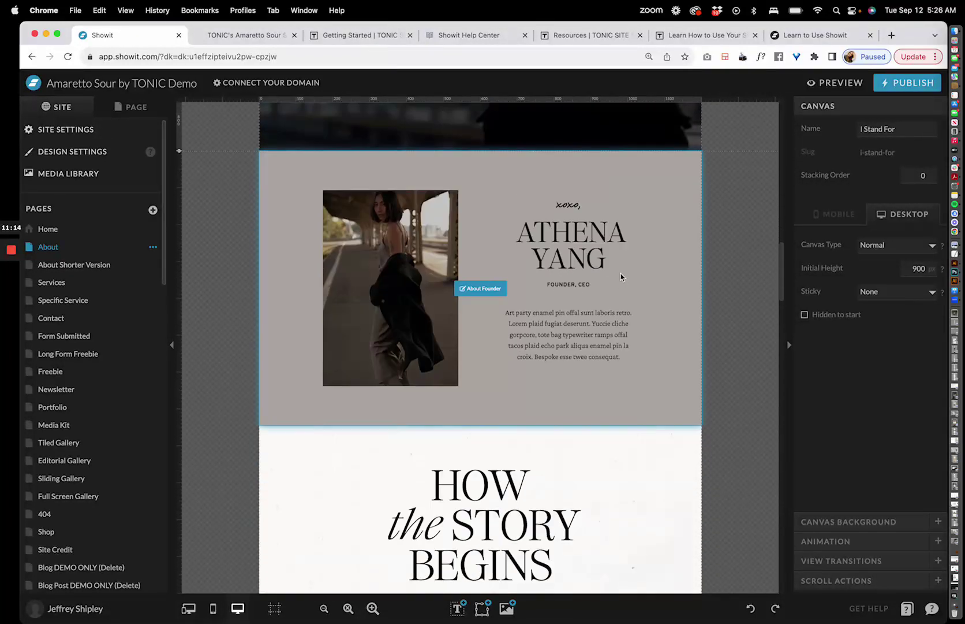
pyautogui.click(477, 254)
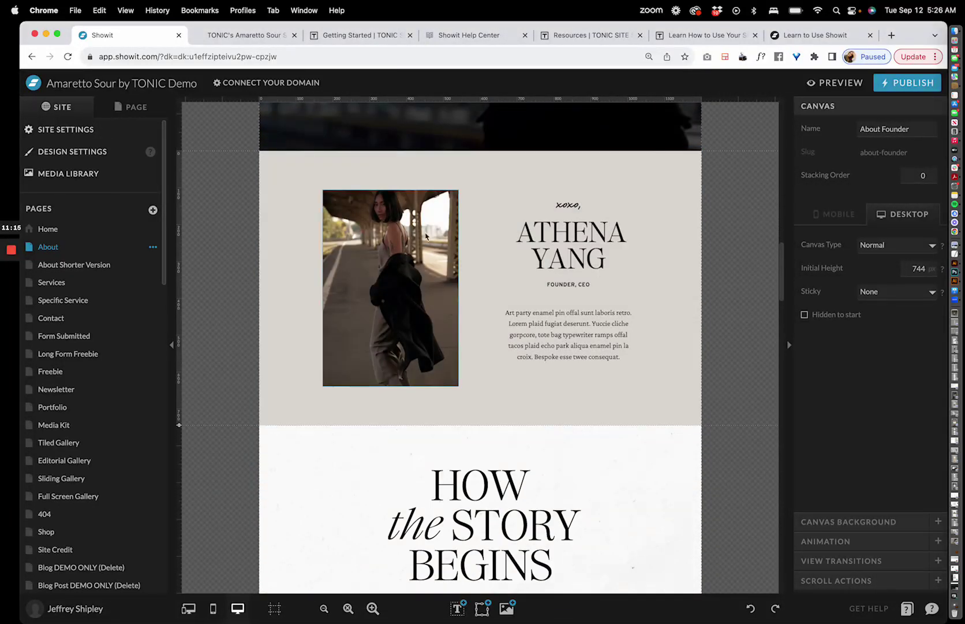
pyautogui.click(410, 264)
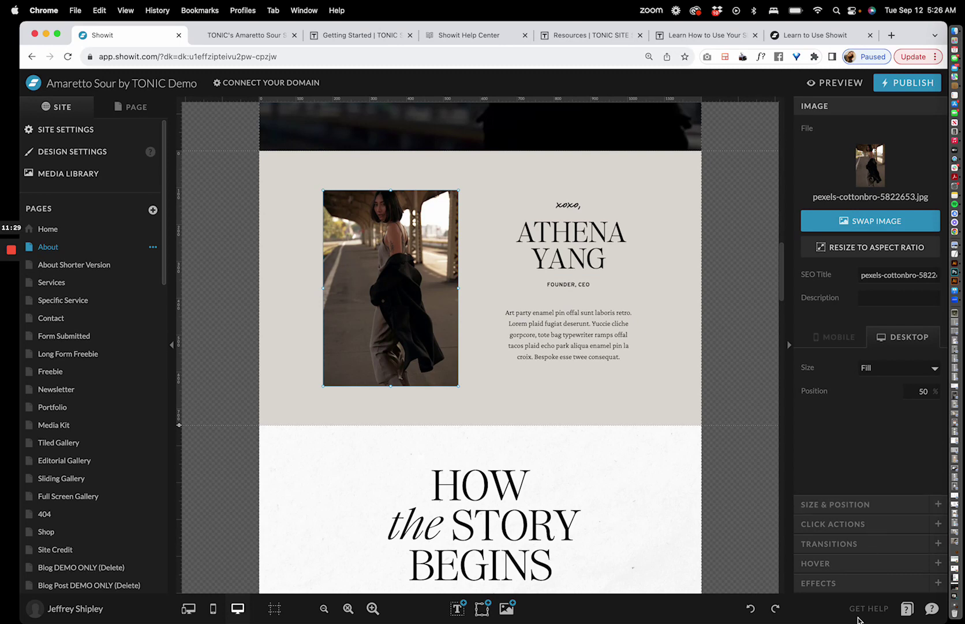
# - Swap the founder photo to elevae_0823_07373.jpg and show its size and position settings
pyautogui.click(870, 166)
pyautogui.doubleClick(785, 215)
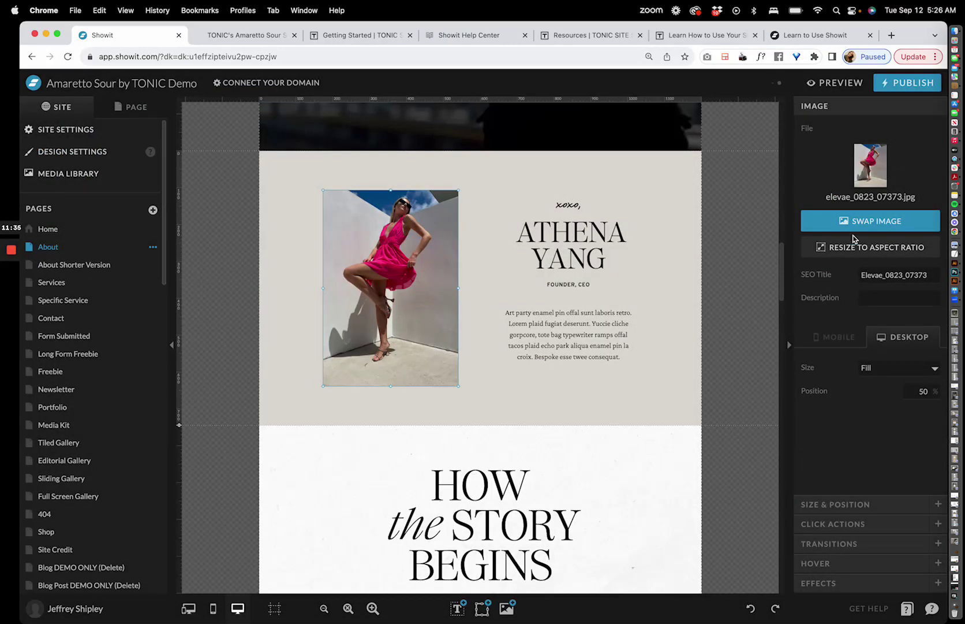
pyautogui.click(854, 229)
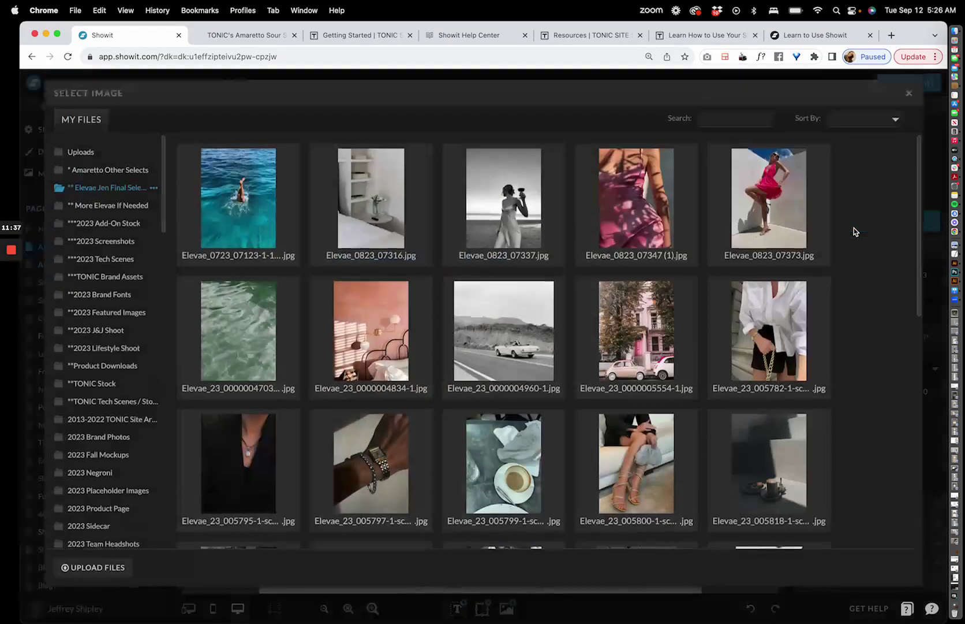
pyautogui.click(911, 108)
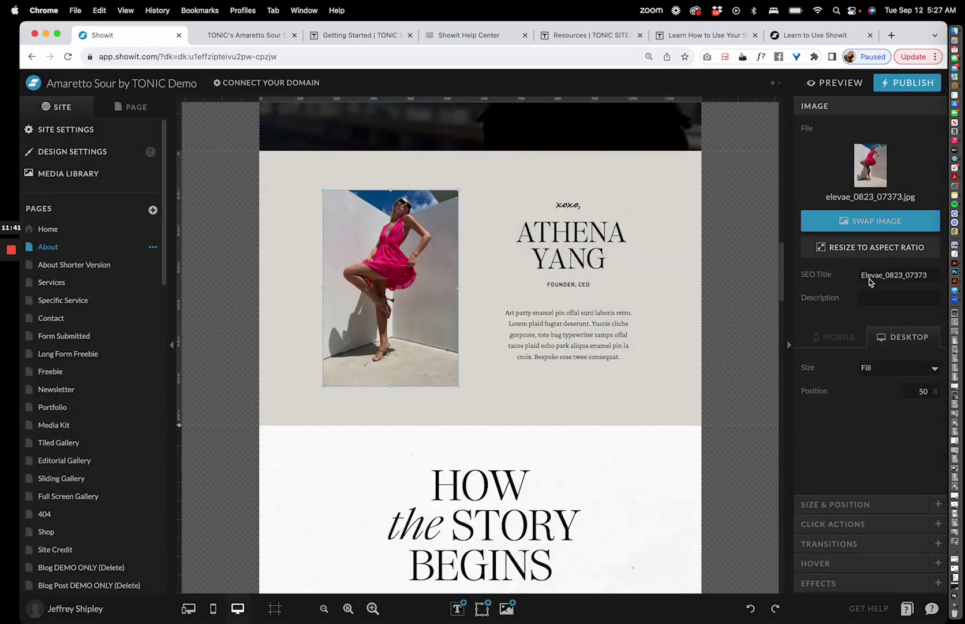
pyautogui.click(834, 504)
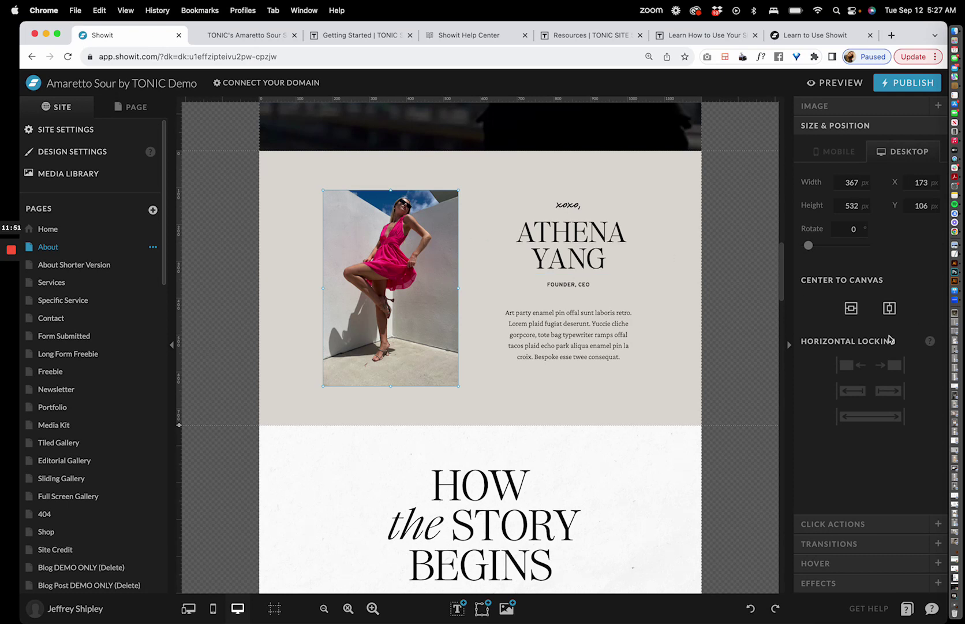
pyautogui.click(890, 308)
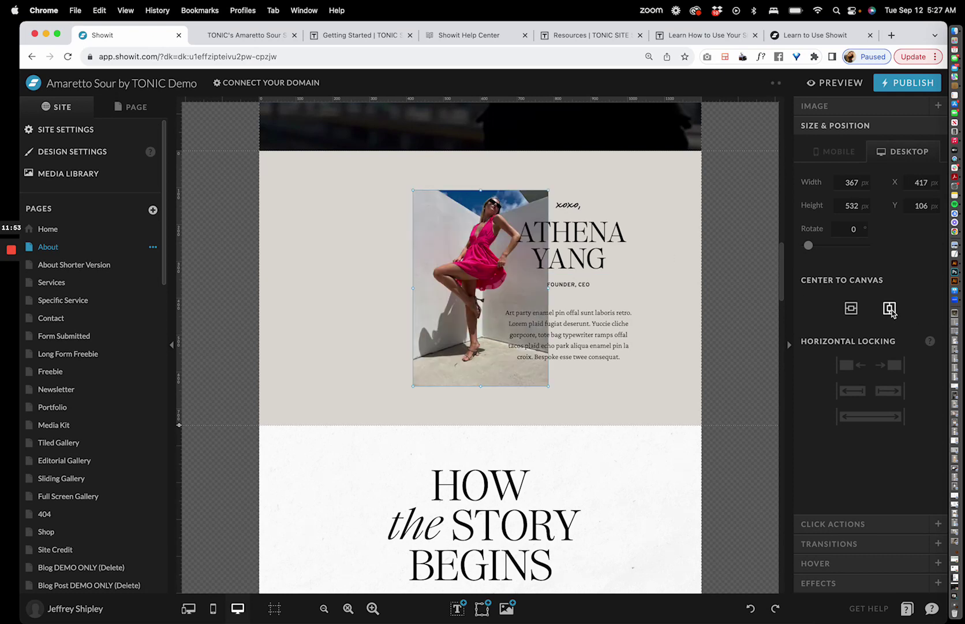
pyautogui.press('super+z')
pyautogui.moveTo(426, 287); pyautogui.dragTo(423, 314)
pyautogui.click(850, 308)
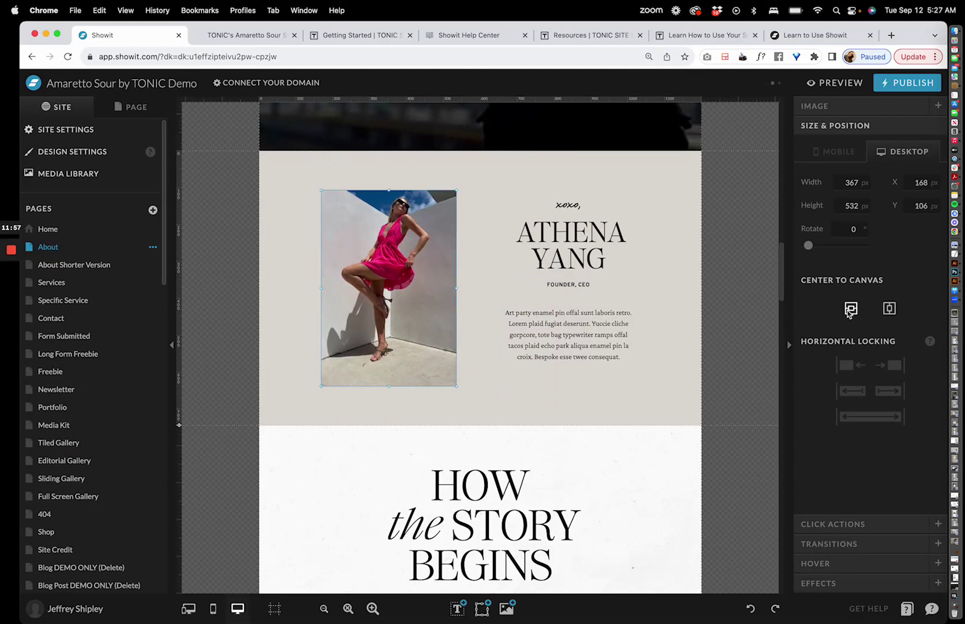
pyautogui.moveTo(625, 416); pyautogui.dragTo(525, 166)
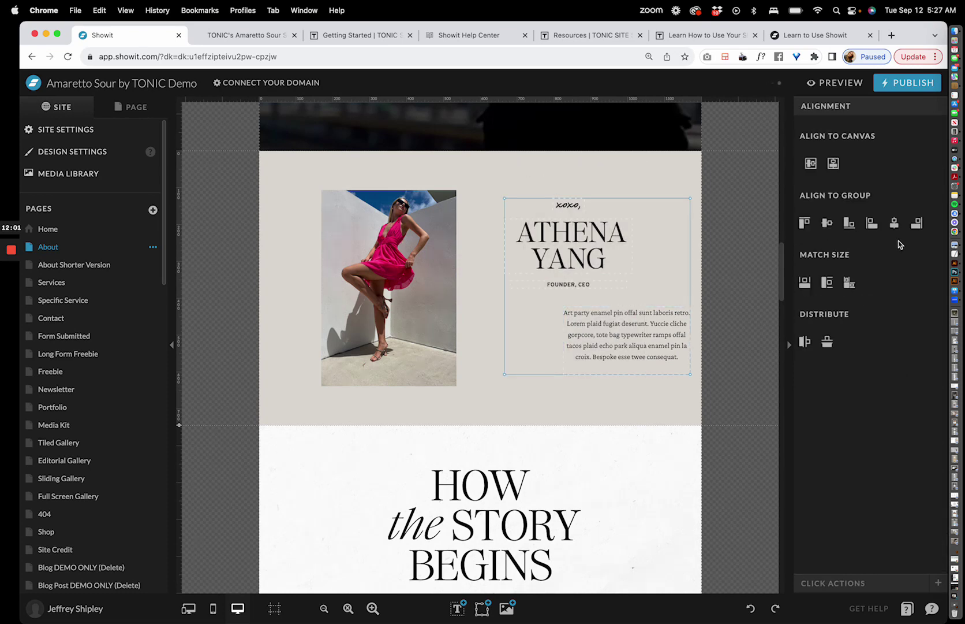
pyautogui.click(894, 223)
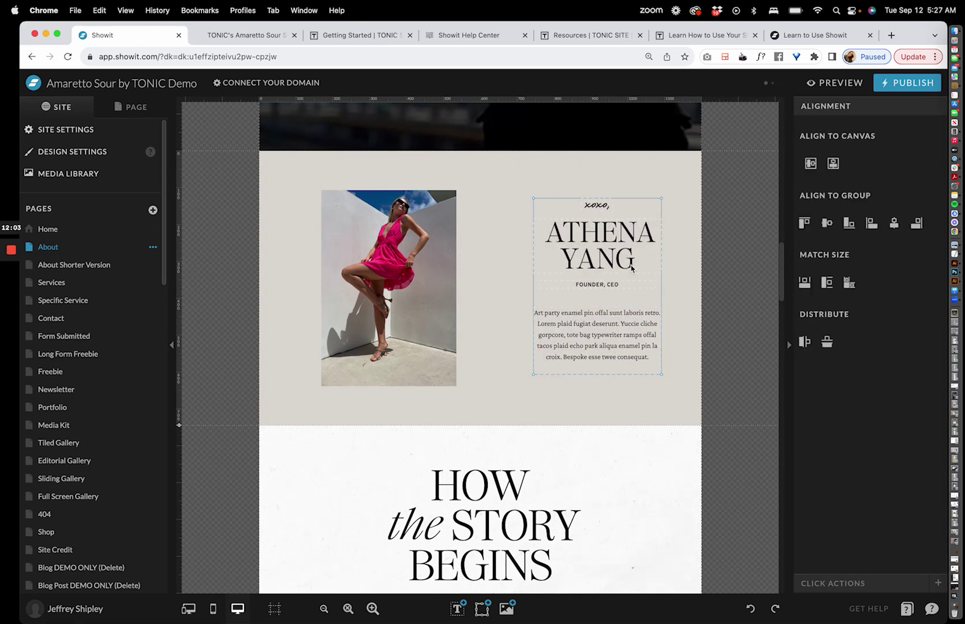
pyautogui.click(838, 167)
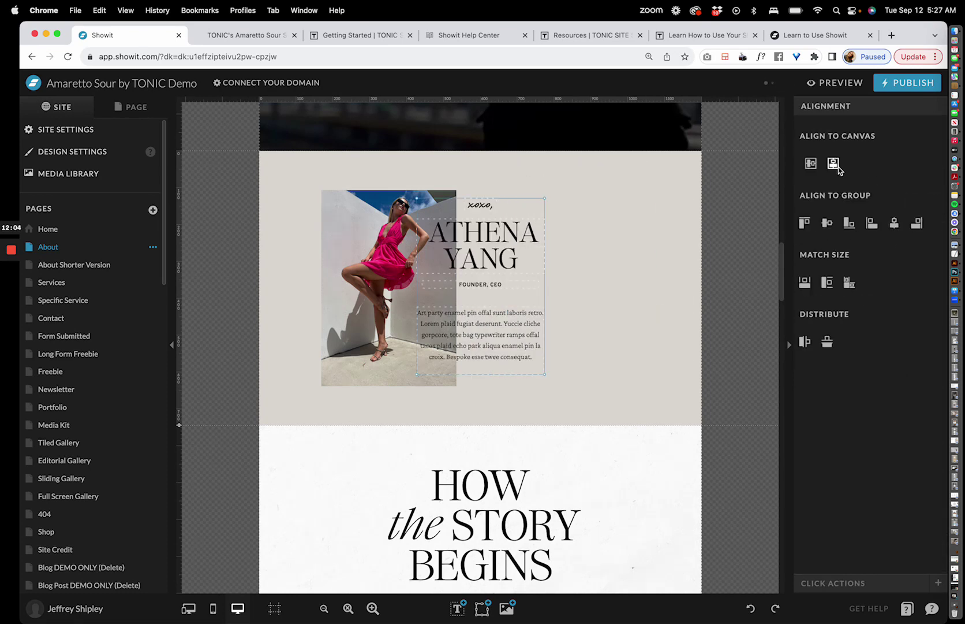
pyautogui.moveTo(350, 274); pyautogui.dragTo(619, 277)
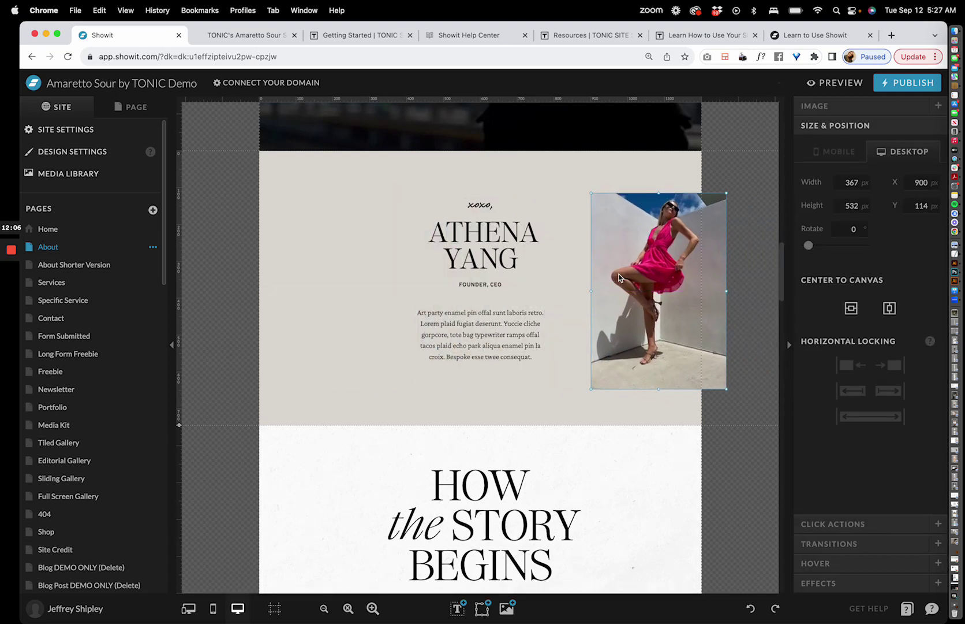
pyautogui.press('super+z')
pyautogui.press('super+z')
pyautogui.press('super+z')
pyautogui.press('super+z')
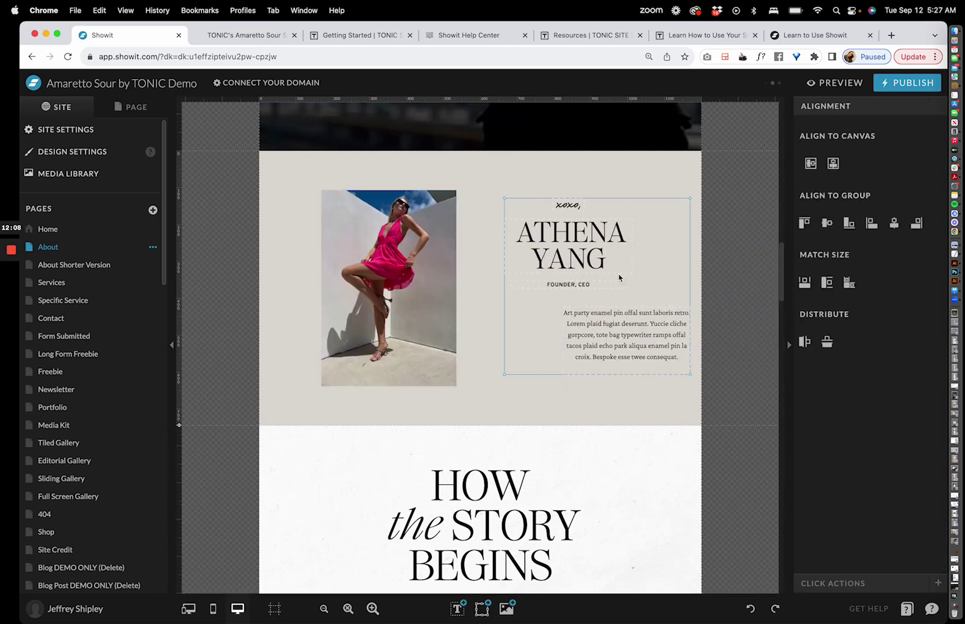
pyautogui.click(657, 272)
pyautogui.scroll(-10, 657, 272)
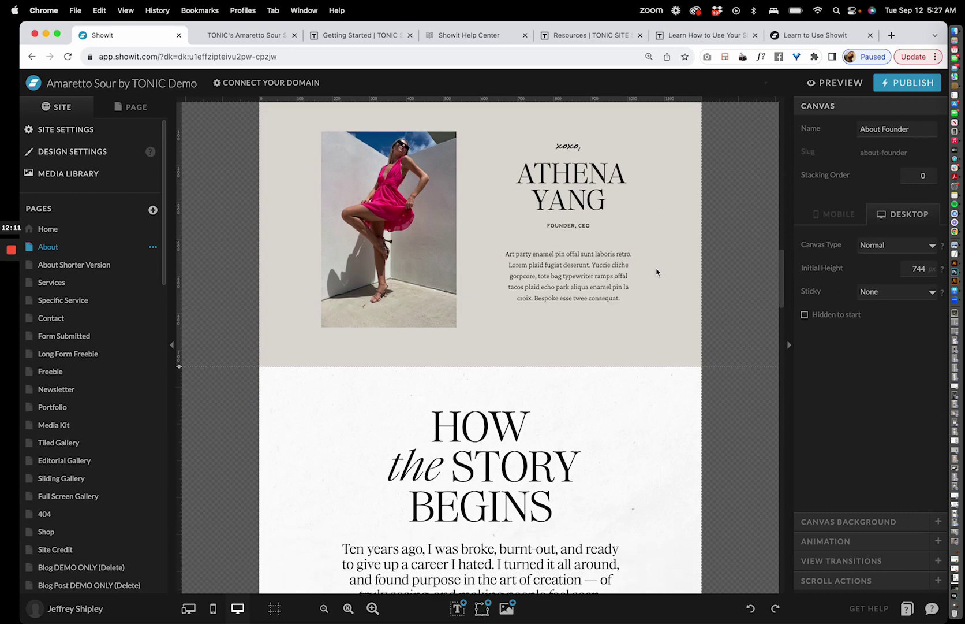
# - Nudge the How the Story Begins intro paragraph and centre it horizontally
pyautogui.scroll(2, 657, 272)
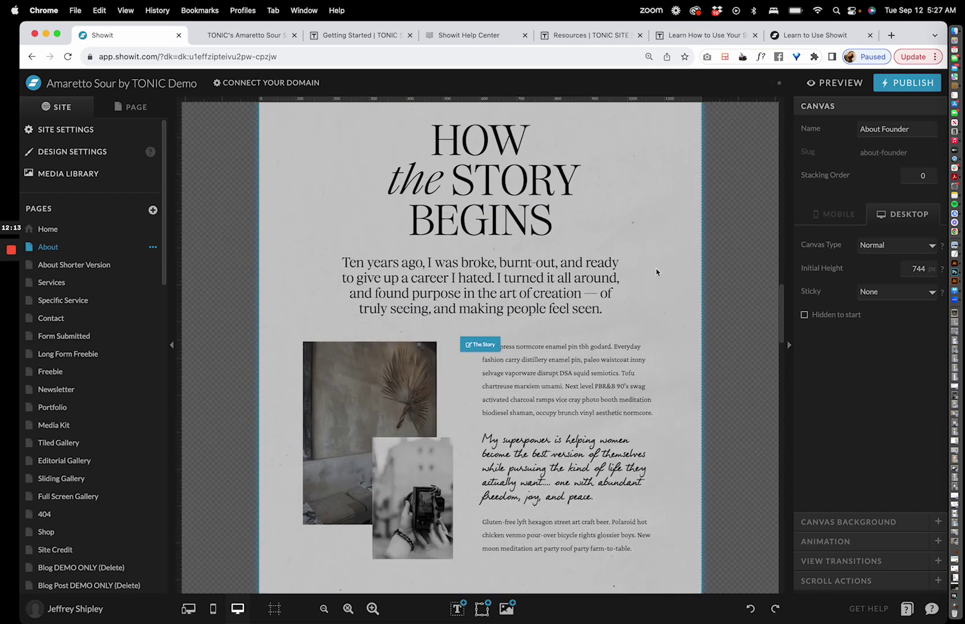
pyautogui.click(583, 291)
pyautogui.moveTo(597, 290)
pyautogui.mouseDown()
pyautogui.moveTo(622, 294)
pyautogui.moveTo(591, 300)
pyautogui.mouseUp()
pyautogui.click(890, 327)
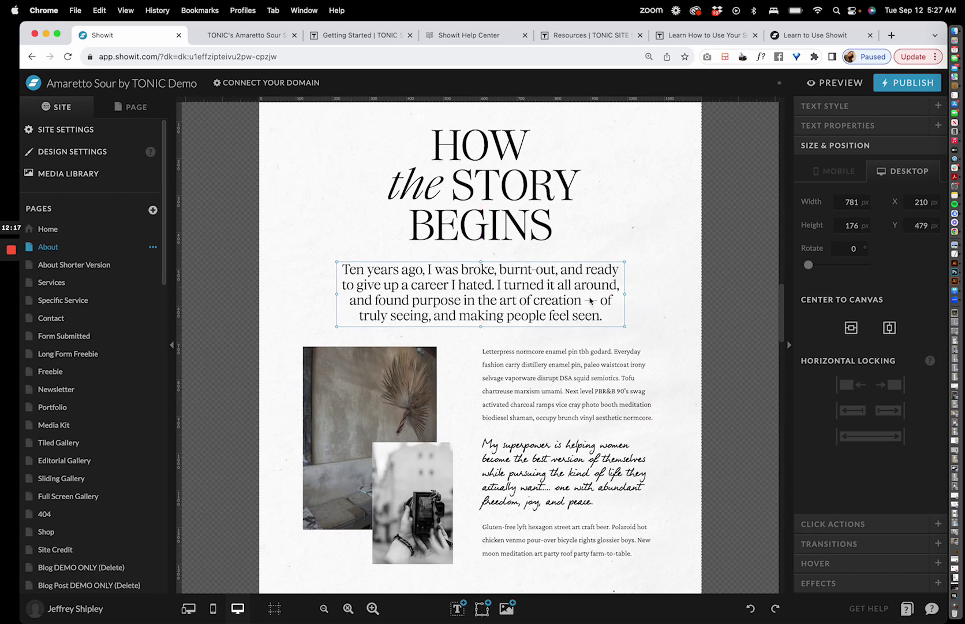
pyautogui.click(667, 183)
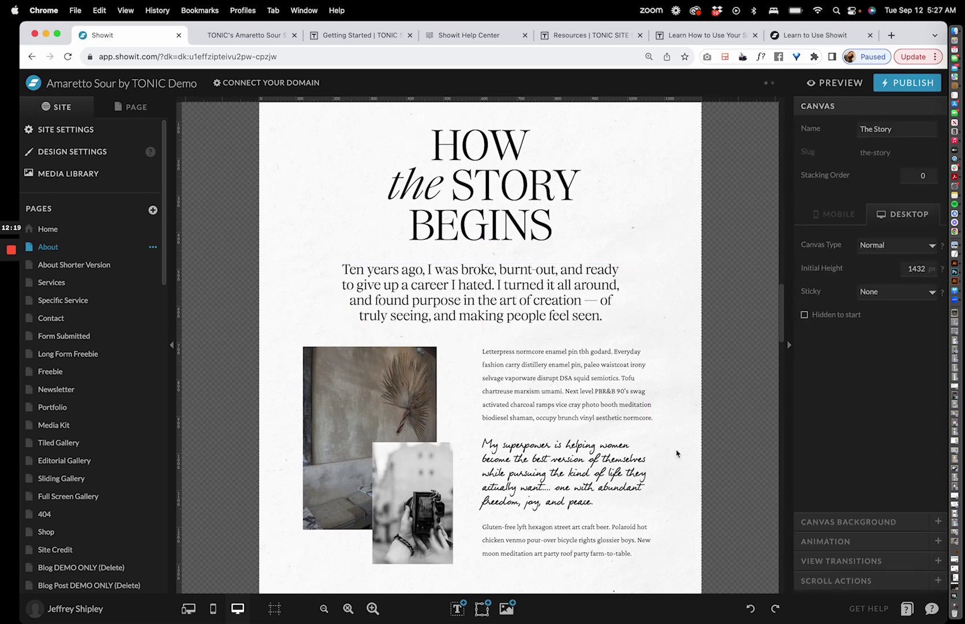
# - Adjust the superpower quote's font size and colour it with the teal site colour
pyautogui.click(547, 469)
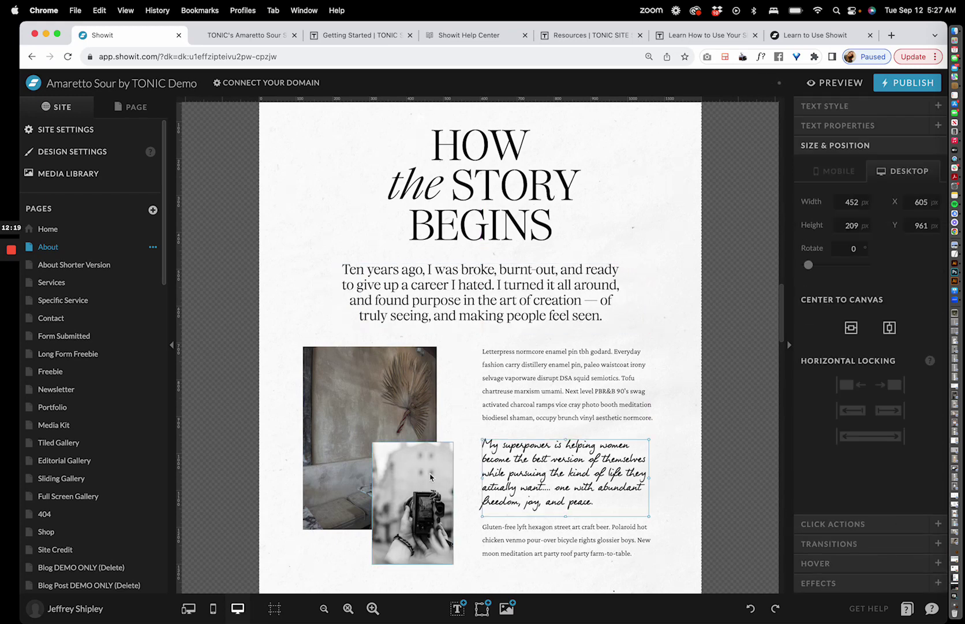
pyautogui.click(845, 108)
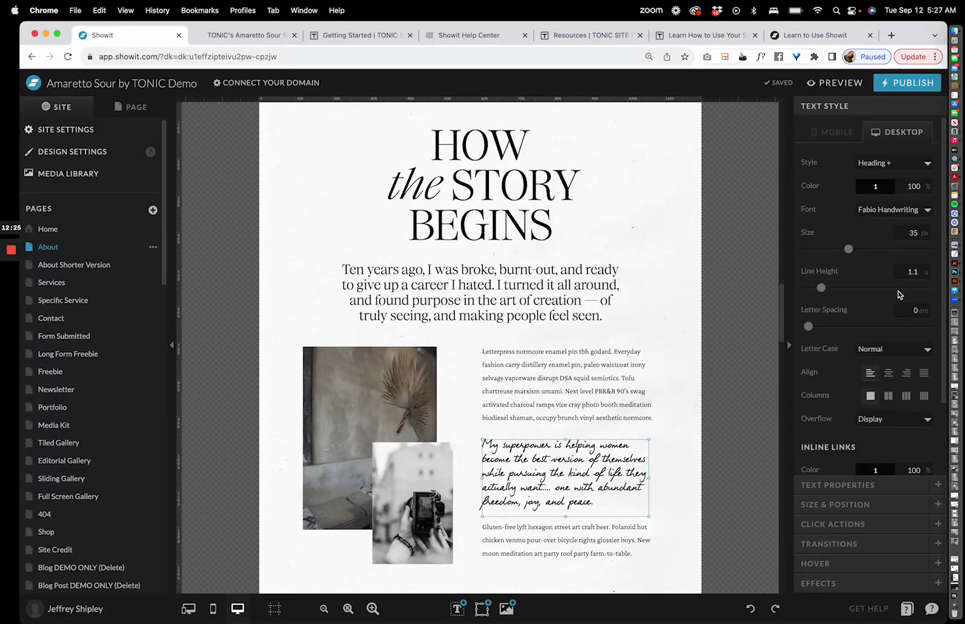
pyautogui.click(923, 235)
pyautogui.click(923, 235)
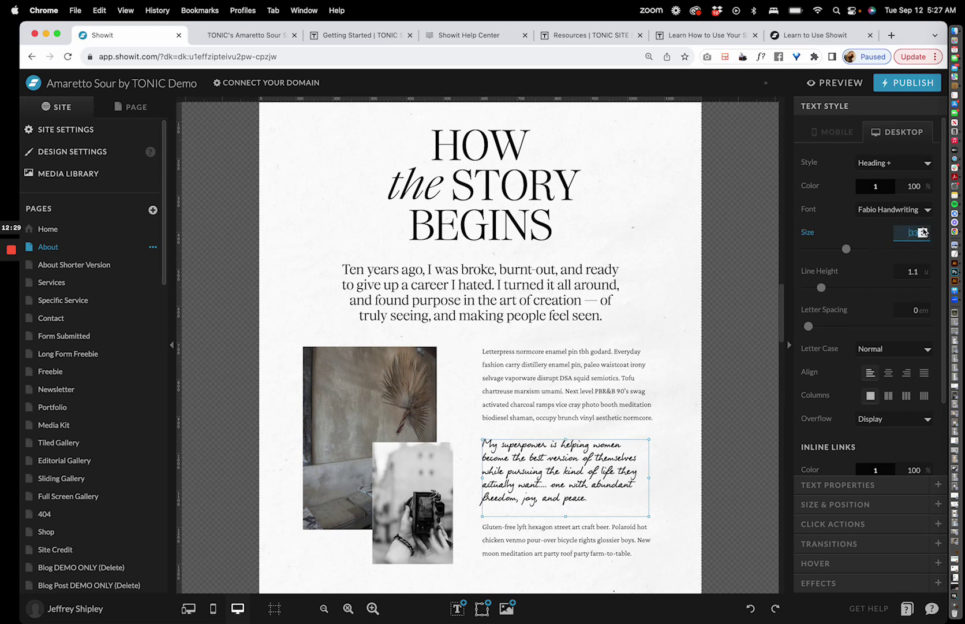
pyautogui.click(923, 230)
pyautogui.click(884, 186)
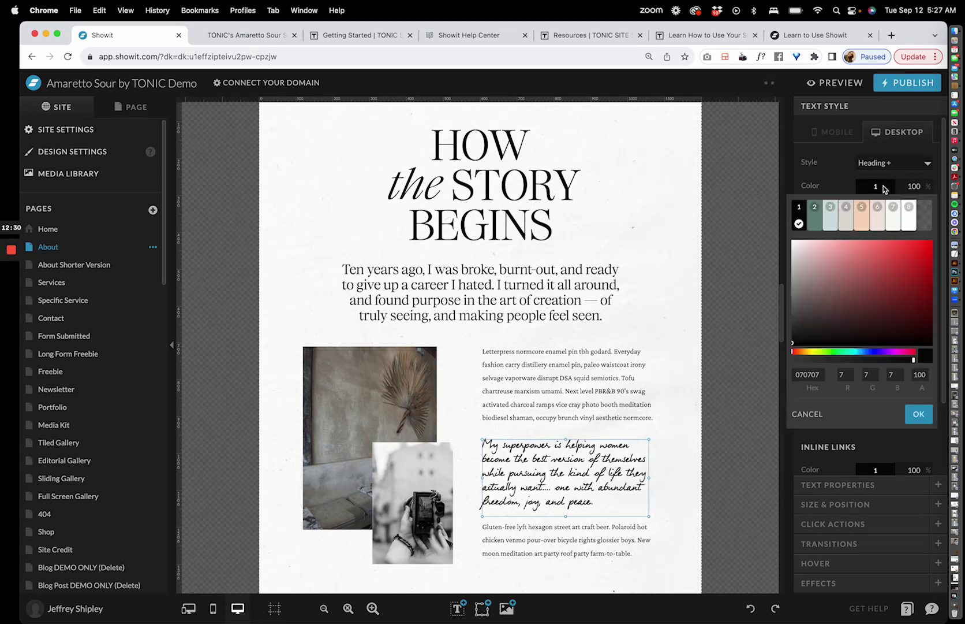
pyautogui.click(815, 215)
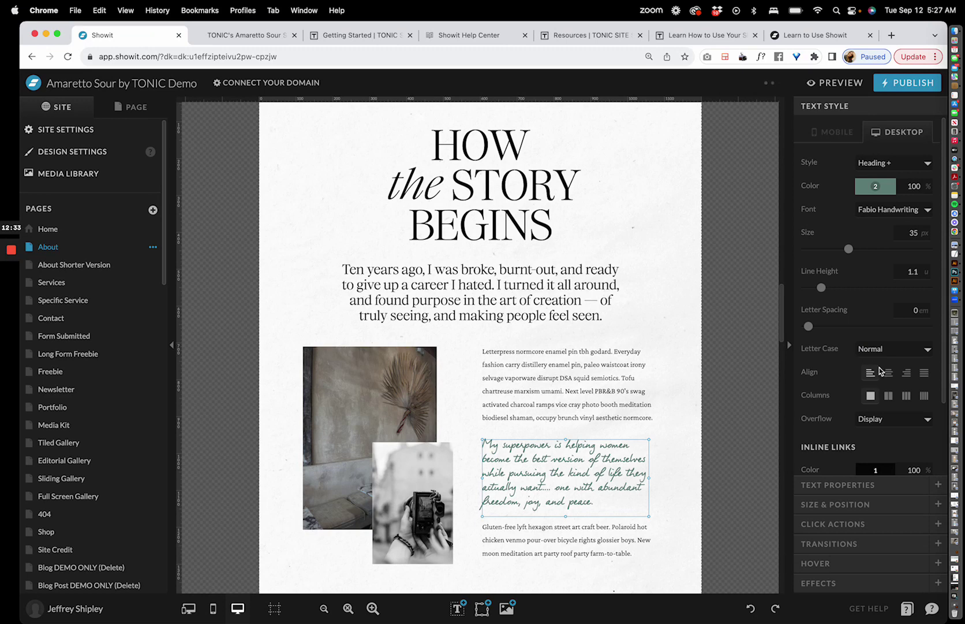
# - Keep the quote's text tag as p, review its size and position, then deselect
pyautogui.scroll(-3, 883, 346)
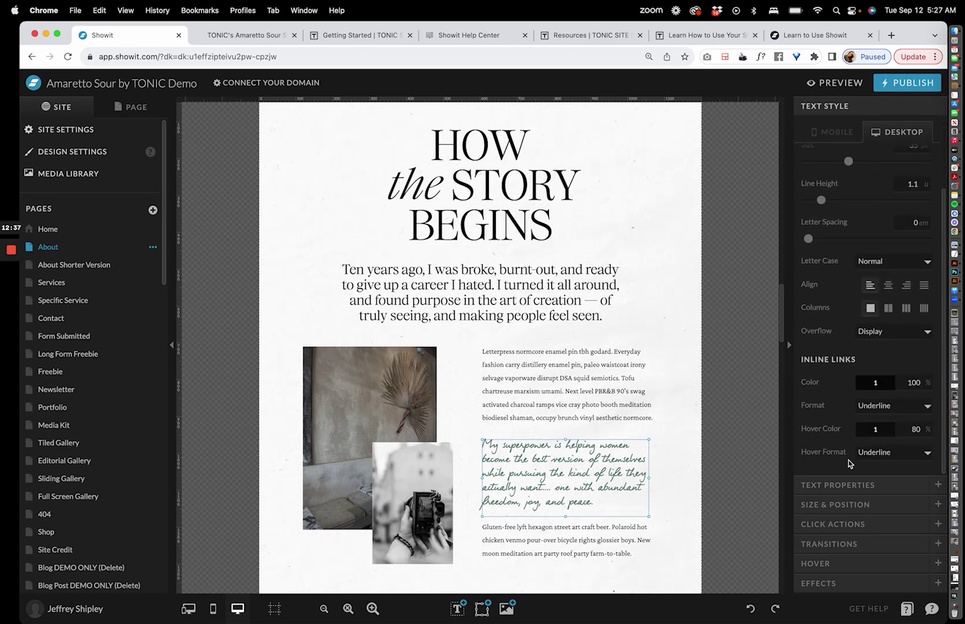
pyautogui.click(847, 490)
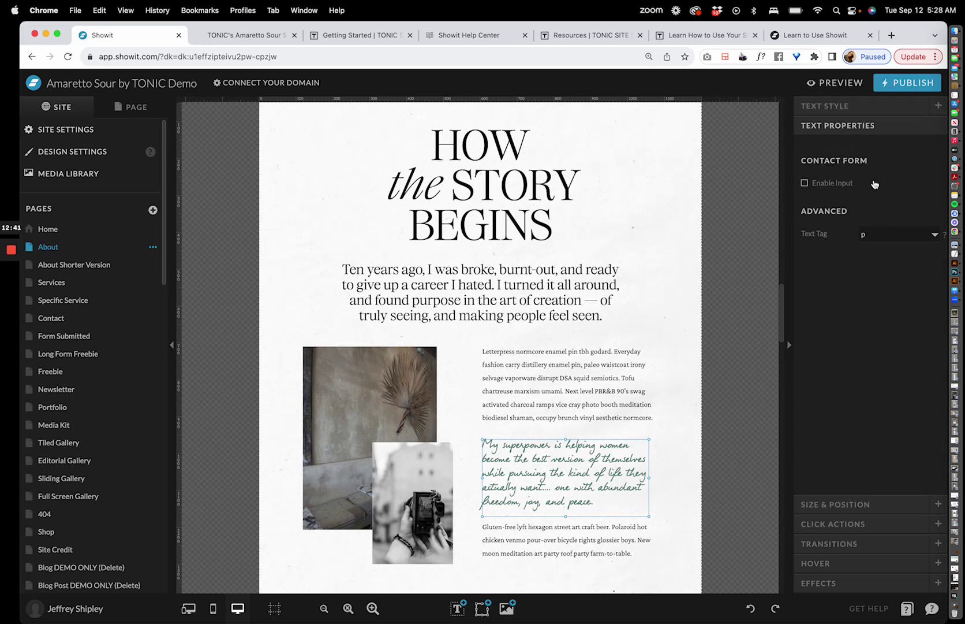
pyautogui.click(868, 237)
pyautogui.click(867, 236)
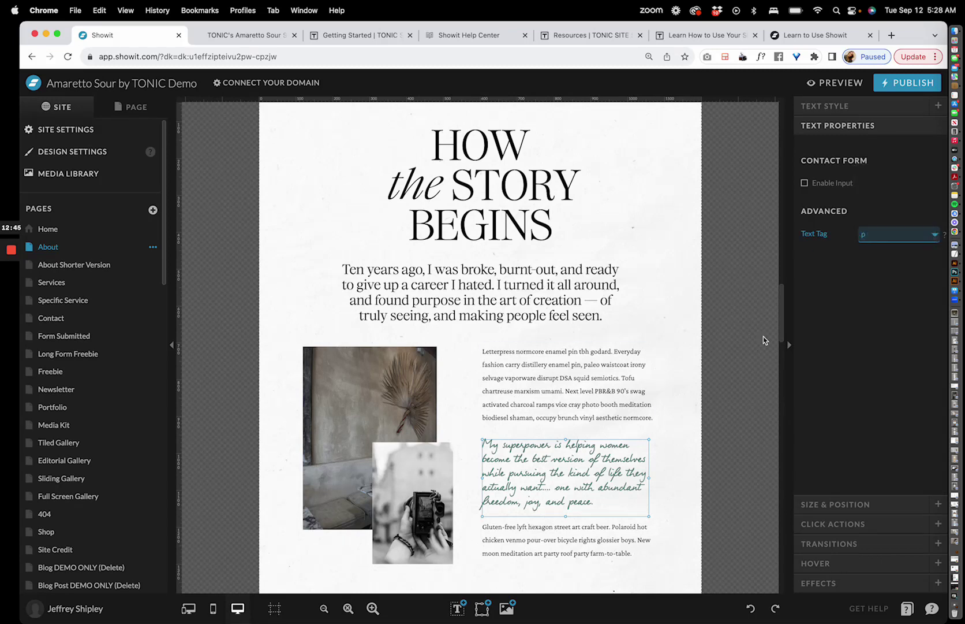
pyautogui.click(850, 504)
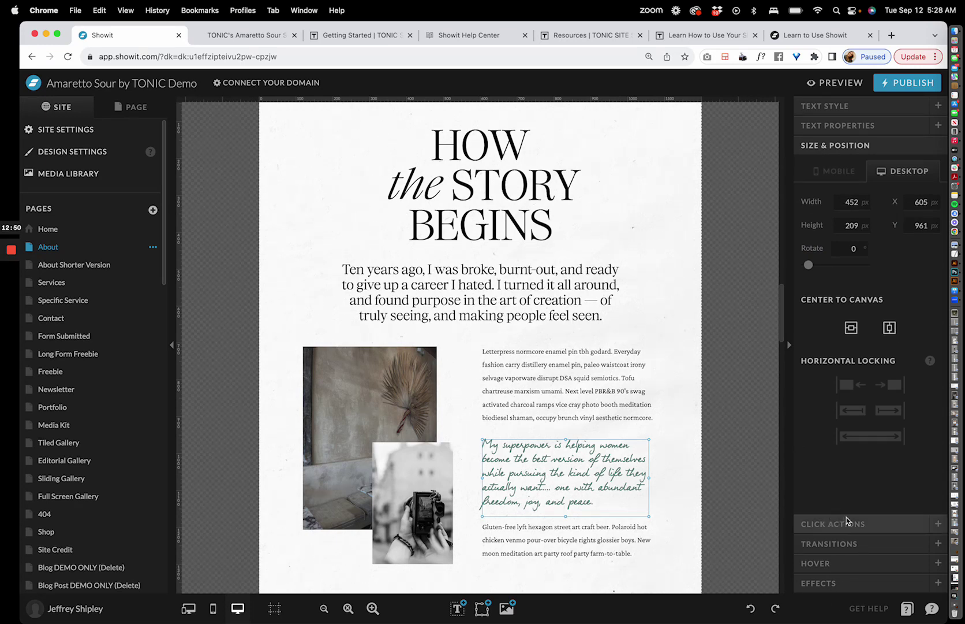
pyautogui.click(684, 457)
# - Select the Athena Yang founder section, its heading, and the I Stand For section
pyautogui.scroll(5, 683, 457)
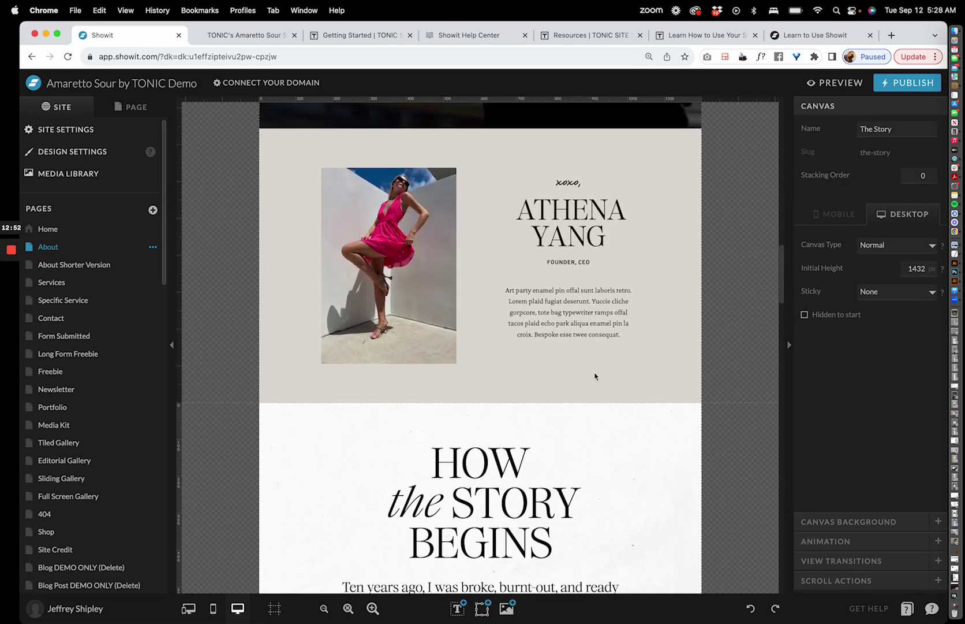
pyautogui.click(622, 265)
pyautogui.click(503, 252)
pyautogui.scroll(8, 502, 254)
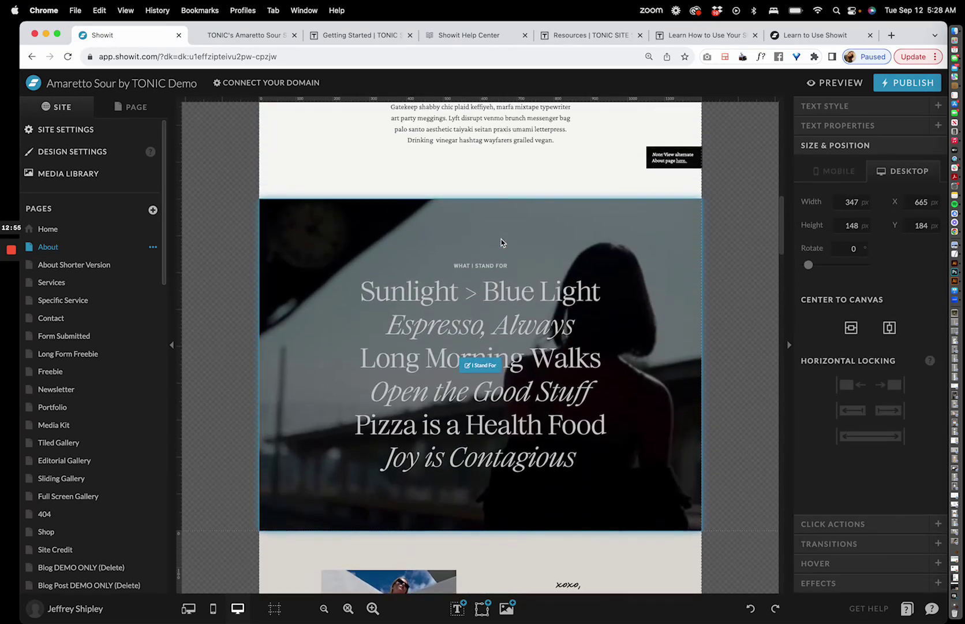
pyautogui.click(503, 244)
pyautogui.scroll(3, 503, 244)
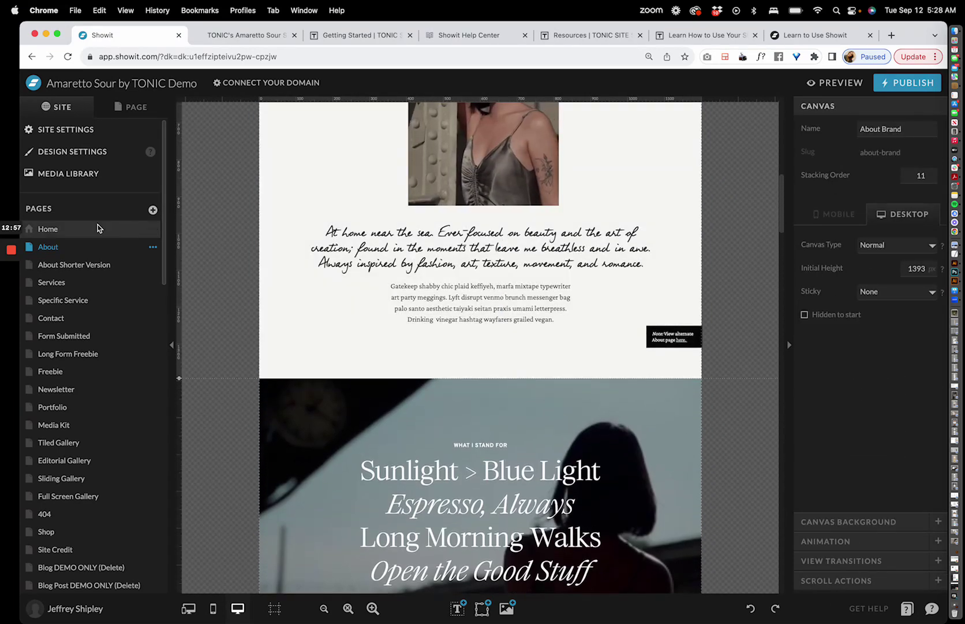
# - Switch to the Home page and select the EXPLORE MY PORTFOLIO caption
pyautogui.click(97, 229)
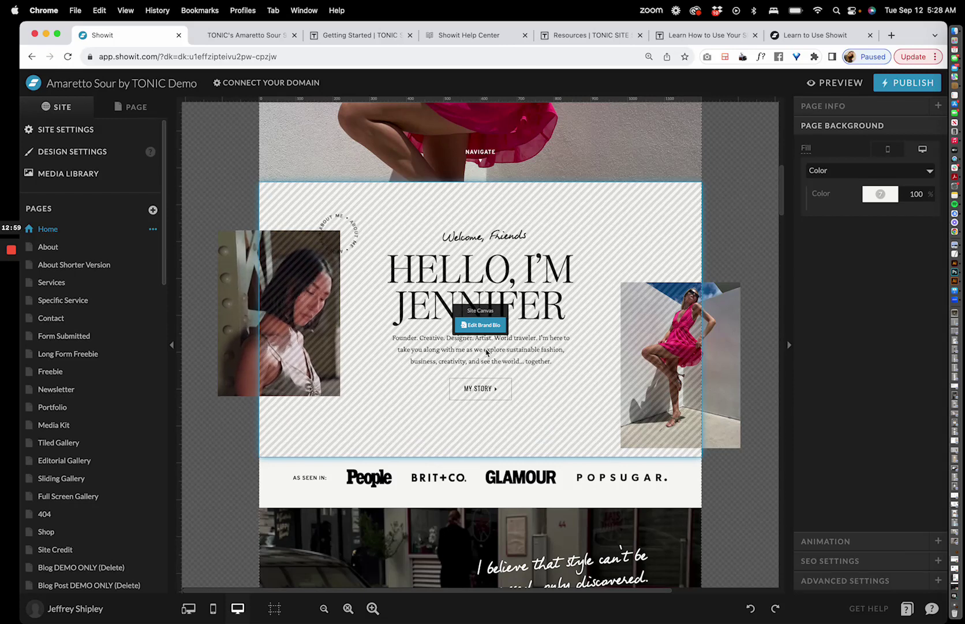
pyautogui.scroll(-10, 502, 335)
pyautogui.scroll(-6, 487, 351)
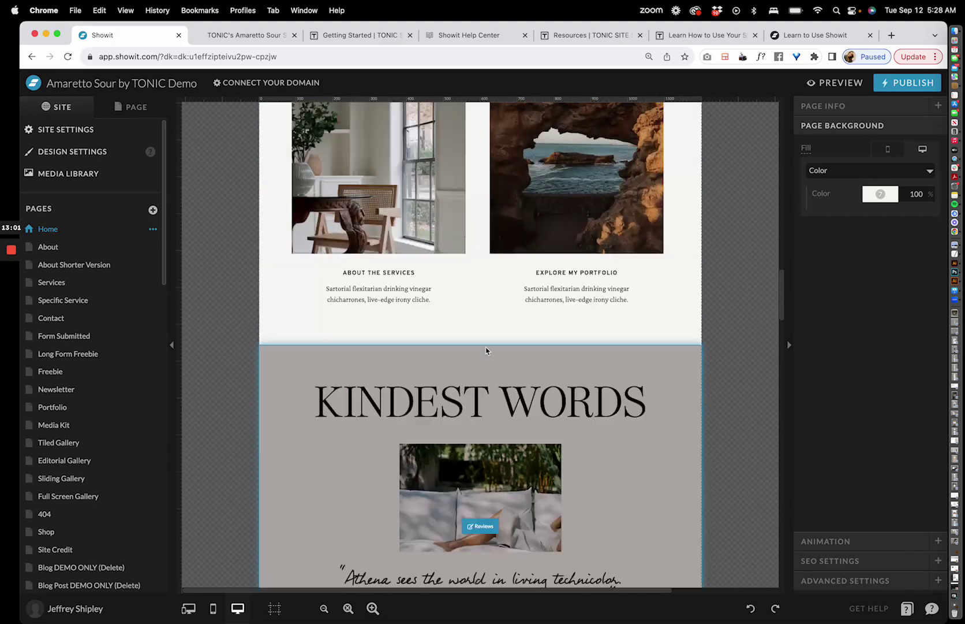
pyautogui.click(583, 272)
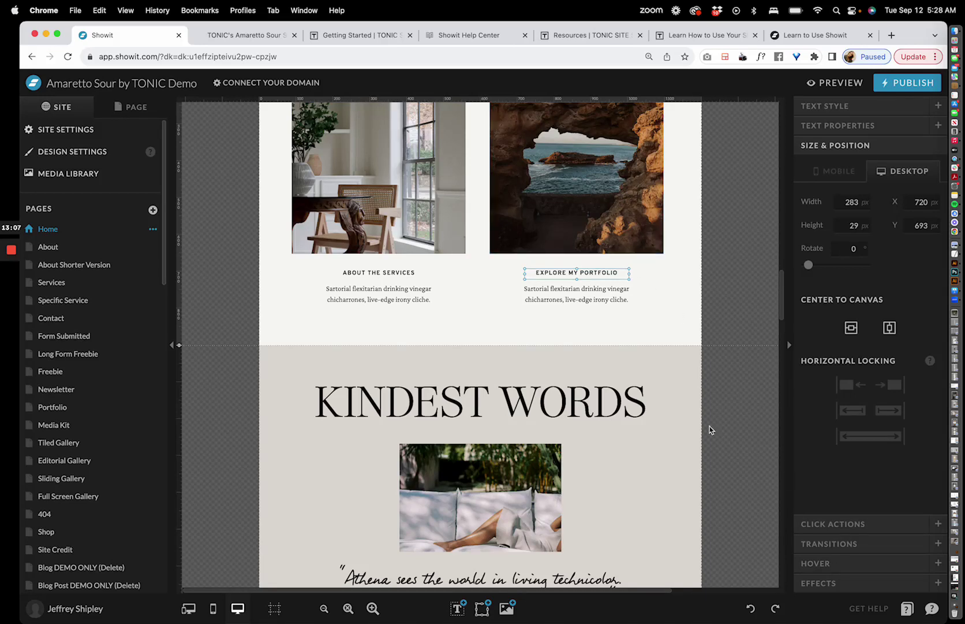
# - Link the EXPLORE MY PORTFOLIO caption to the Portfolio page with link type Page
pyautogui.click(842, 525)
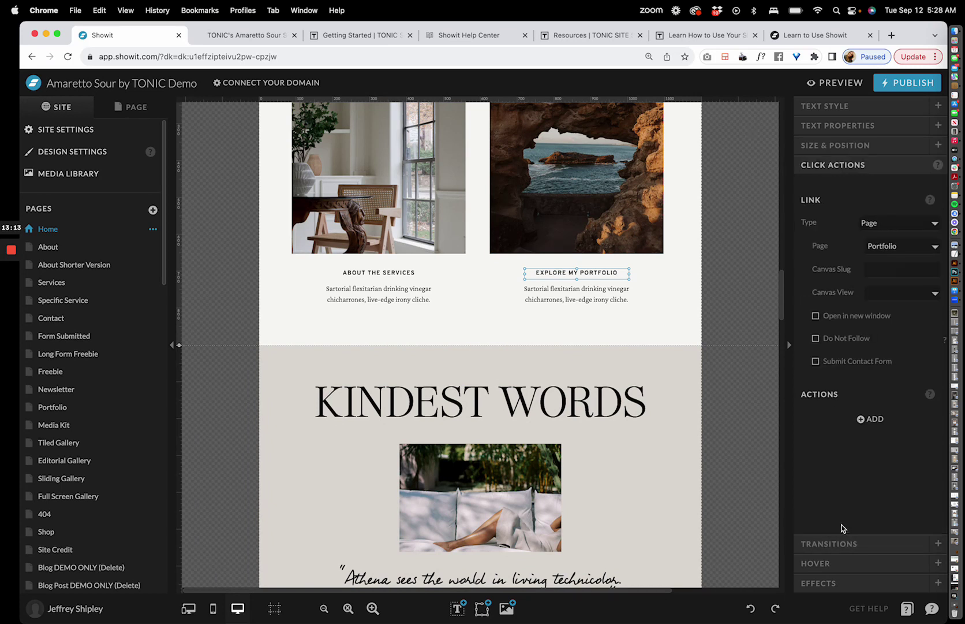
pyautogui.click(882, 247)
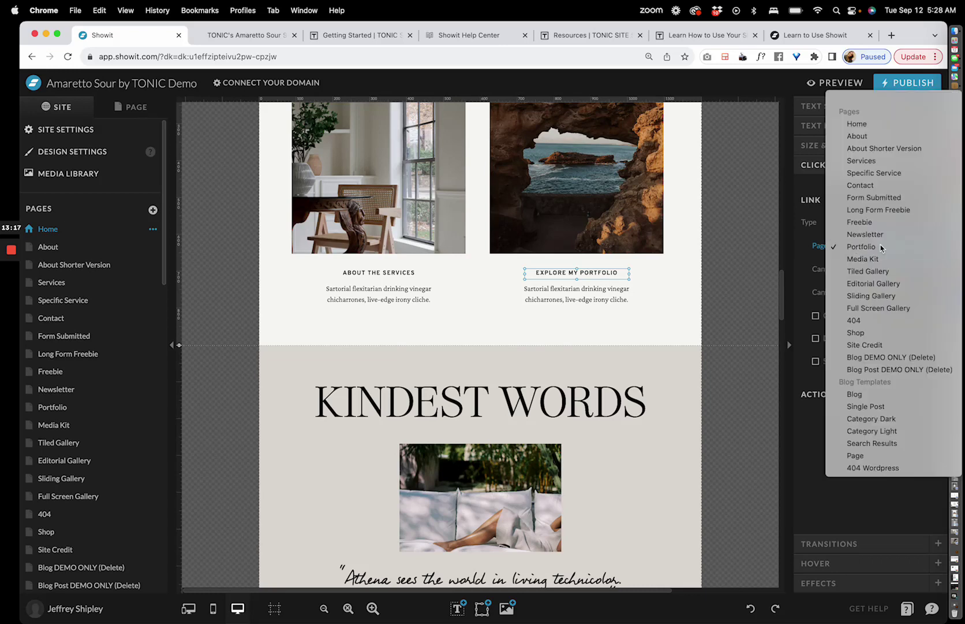
pyautogui.click(882, 246)
pyautogui.click(882, 247)
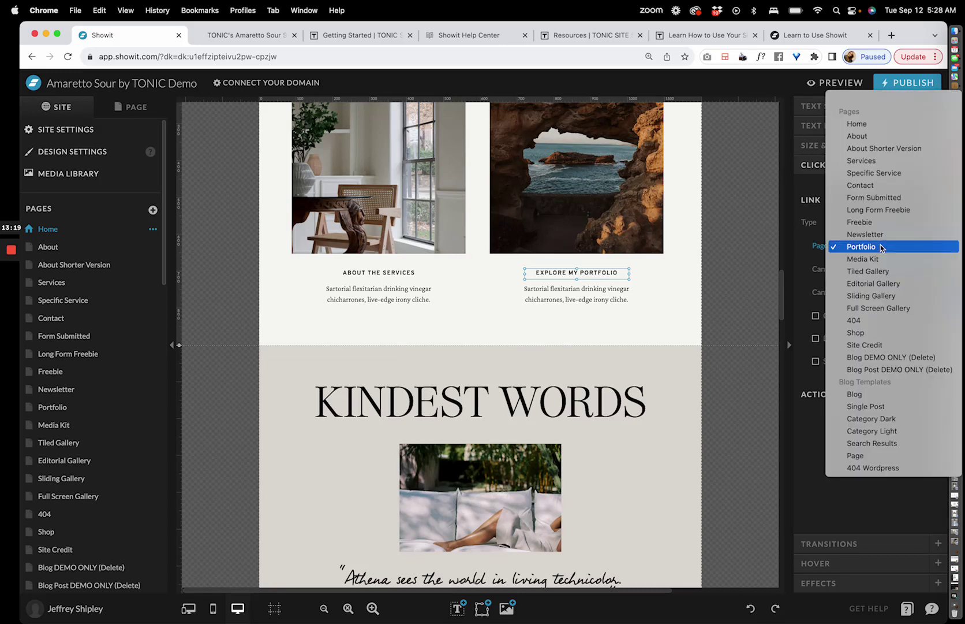
pyautogui.click(882, 248)
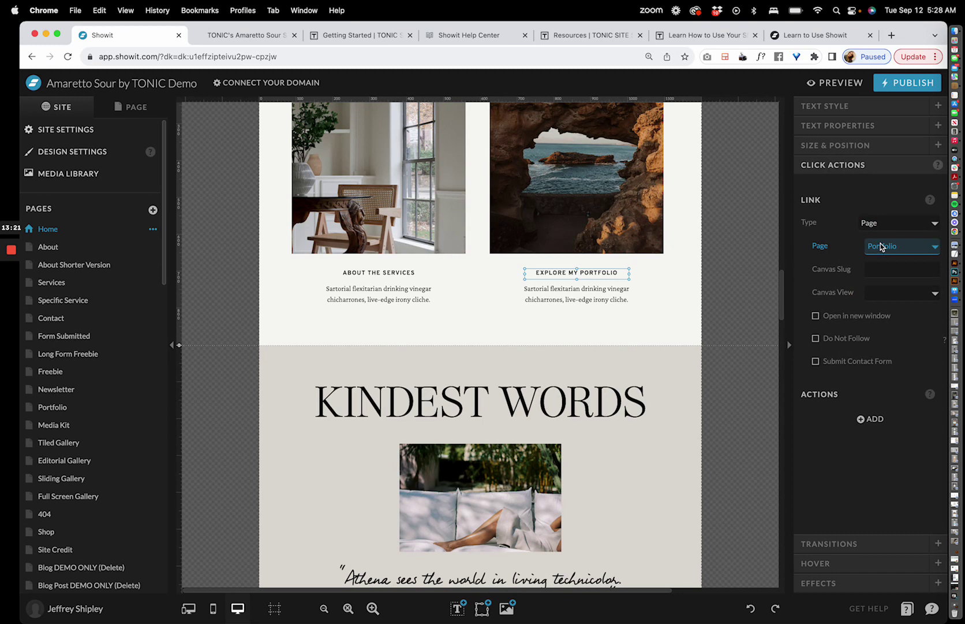
pyautogui.click(879, 224)
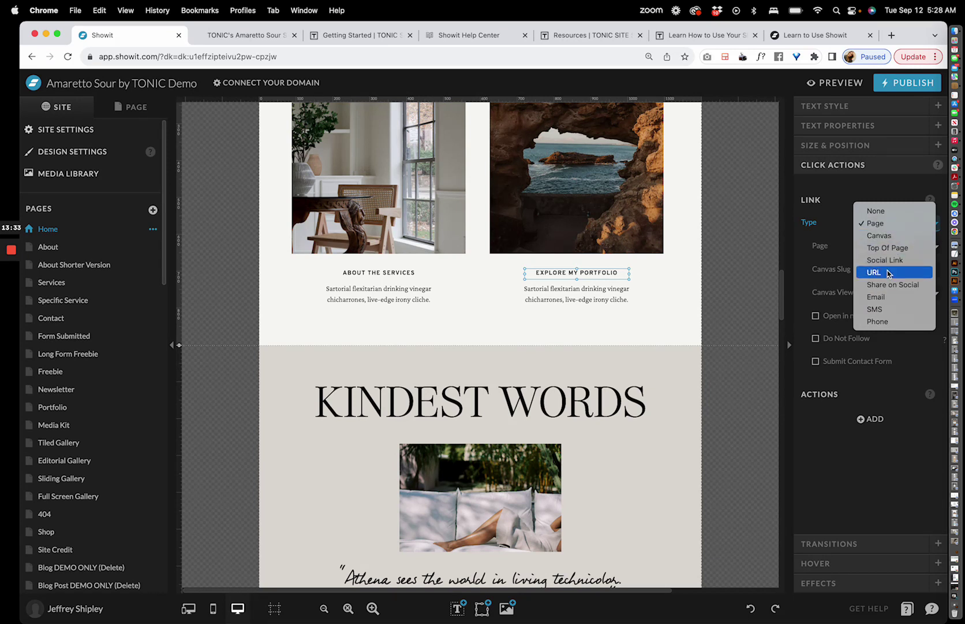
pyautogui.click(835, 229)
# - Select the rock-arch image with its caption, then cancel the group Configure Link dialog
pyautogui.click(633, 199)
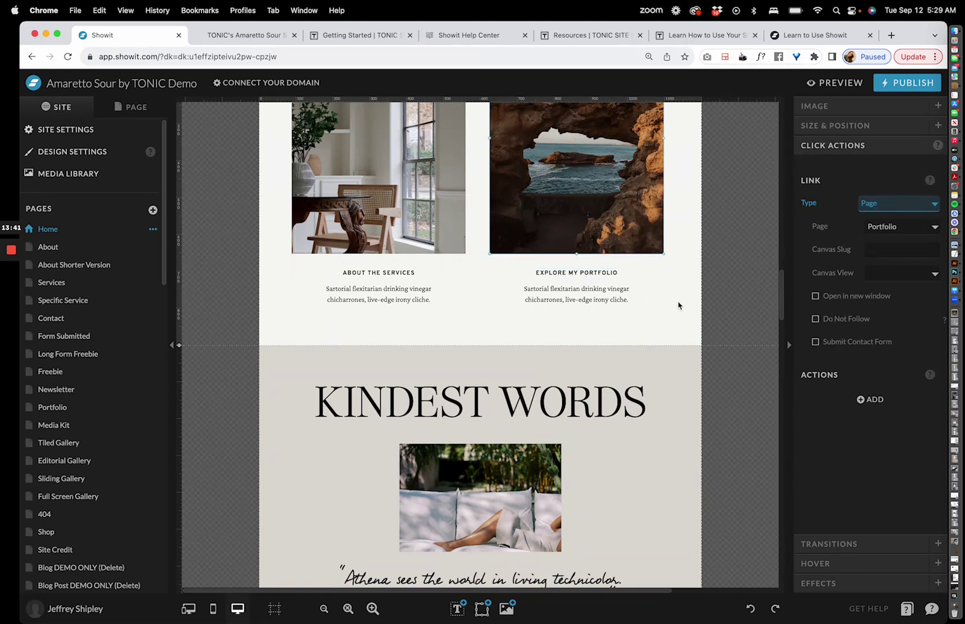
pyautogui.click(681, 411)
pyautogui.moveTo(688, 403); pyautogui.dragTo(553, 211)
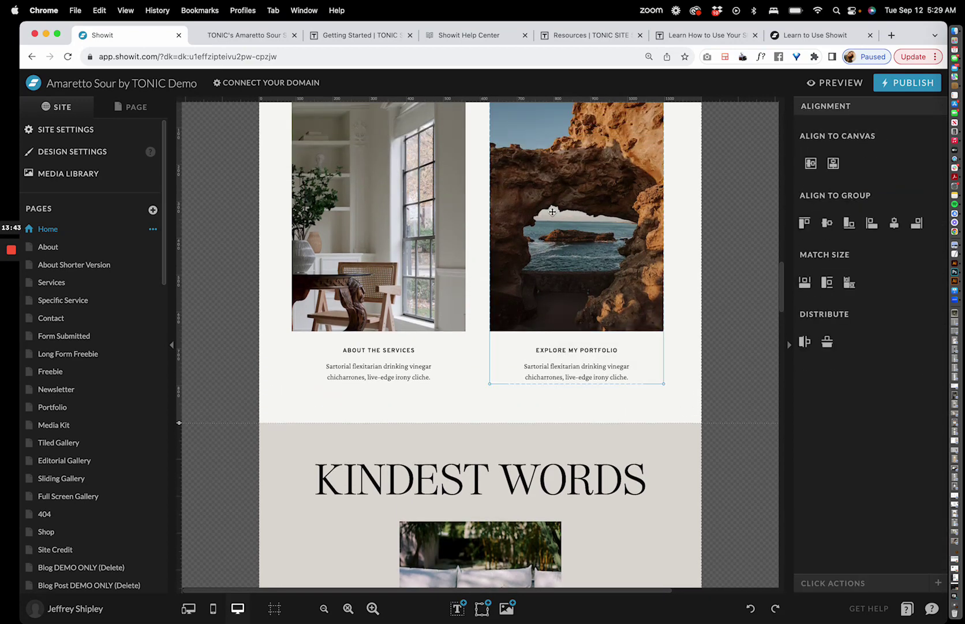
pyautogui.scroll(3, 552, 212)
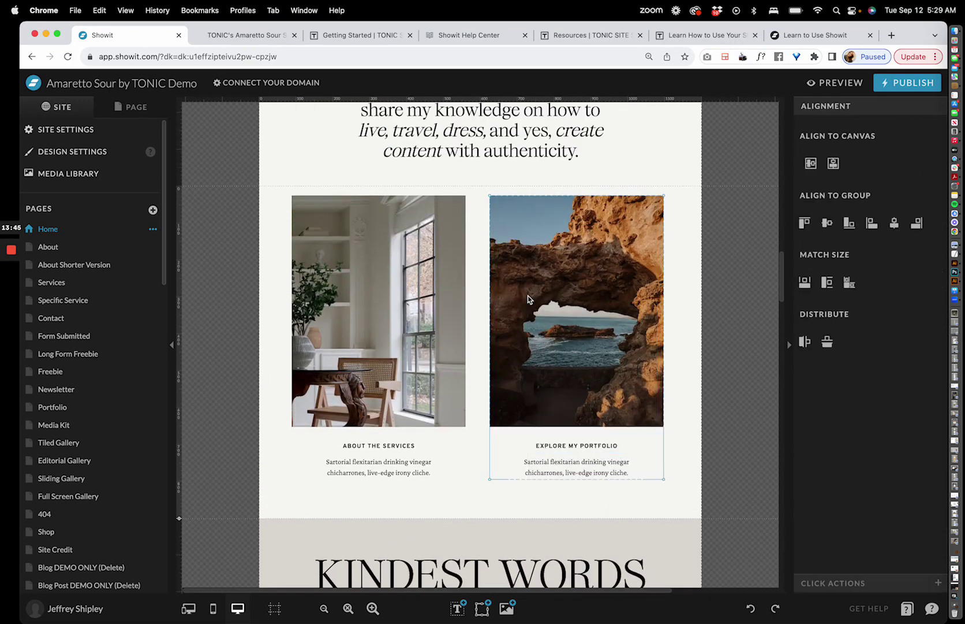
pyautogui.click(831, 584)
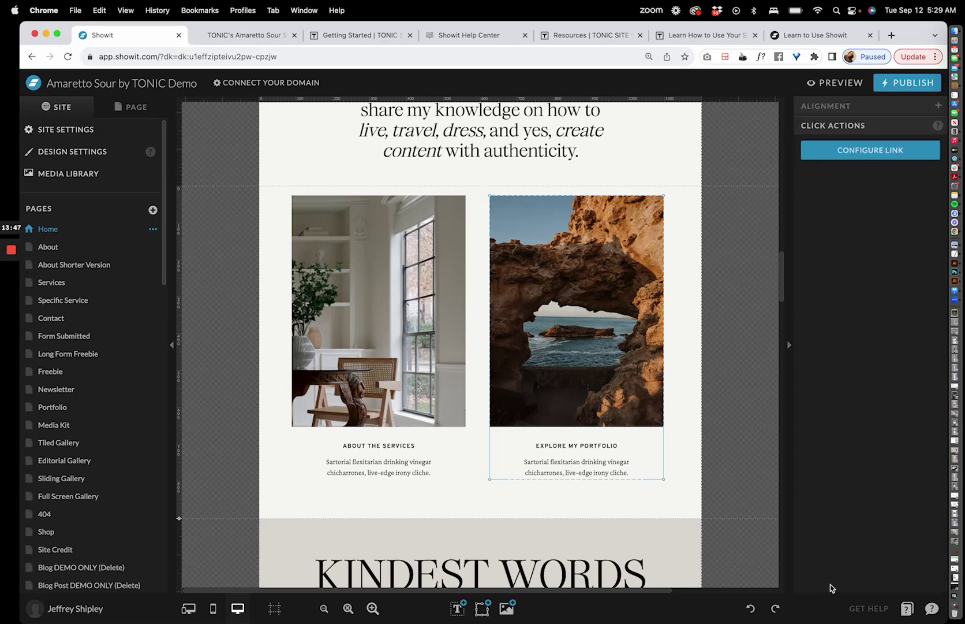
pyautogui.click(868, 150)
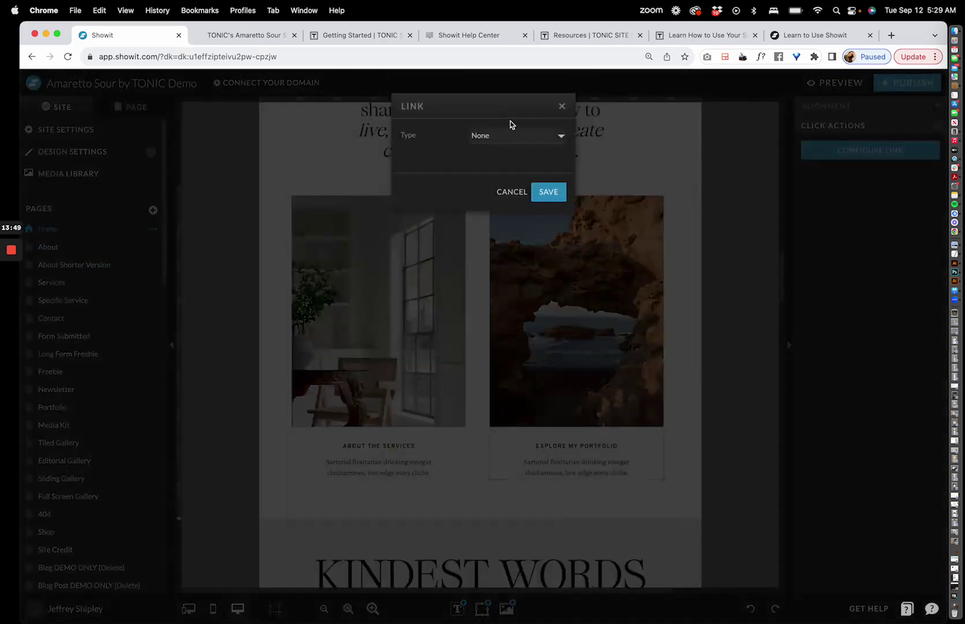
pyautogui.click(562, 107)
pyautogui.scroll(-4, 712, 369)
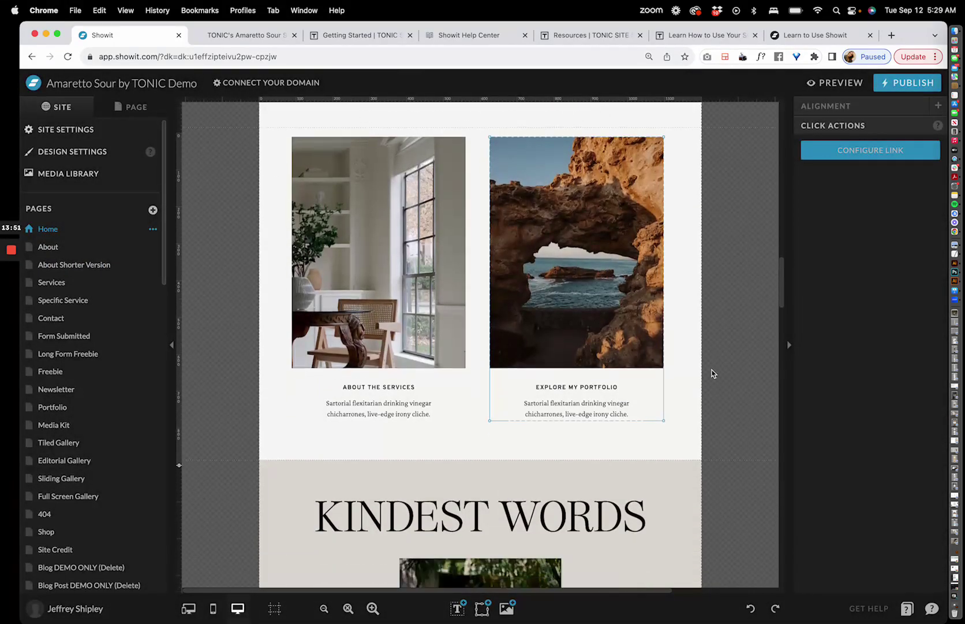
pyautogui.click(690, 331)
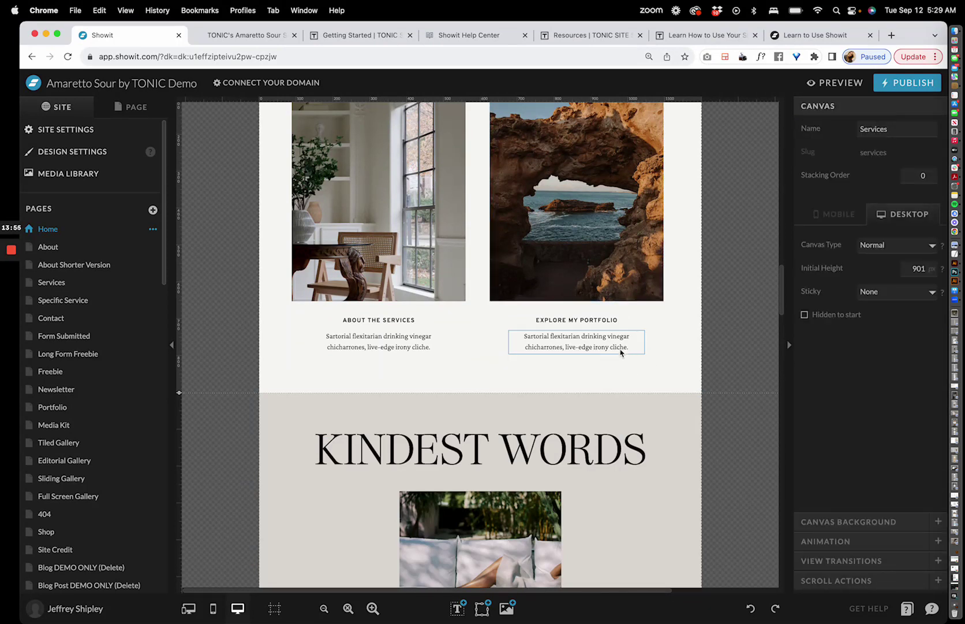
# - Give the rock-arch portfolio image rounded corners with a radius of 30
pyautogui.click(601, 254)
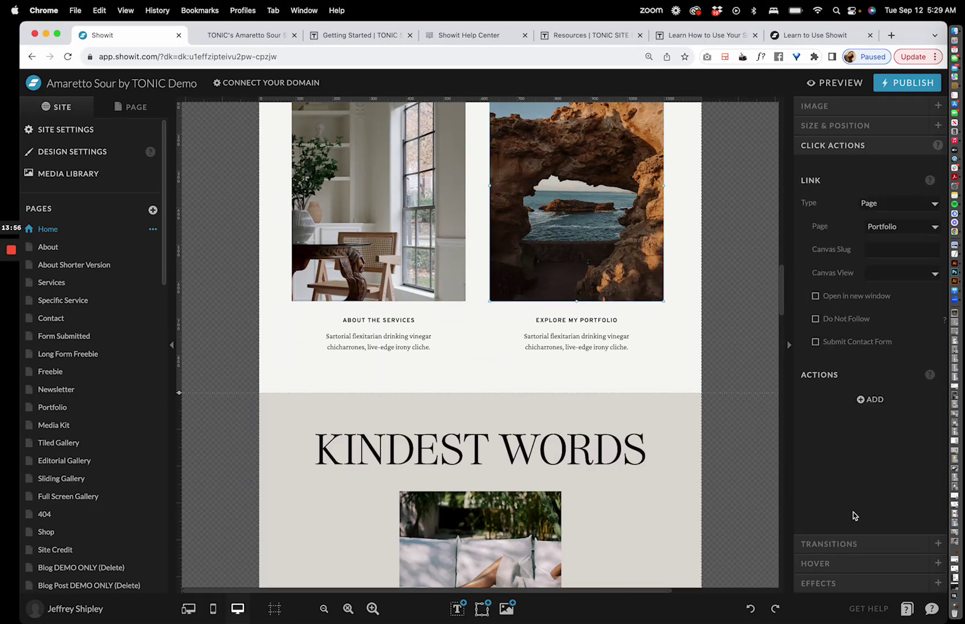
pyautogui.click(832, 548)
pyautogui.click(827, 563)
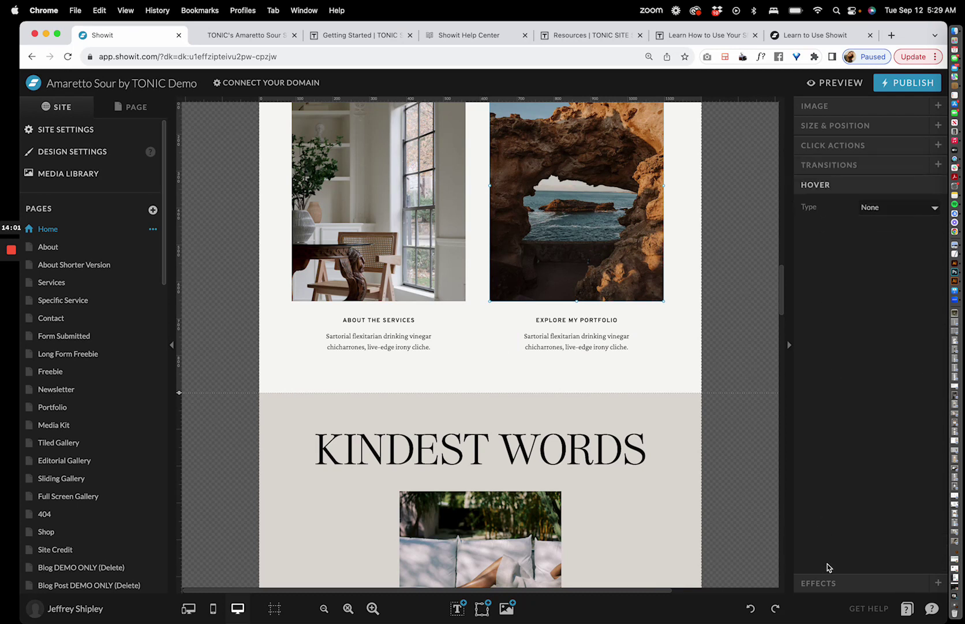
pyautogui.click(826, 583)
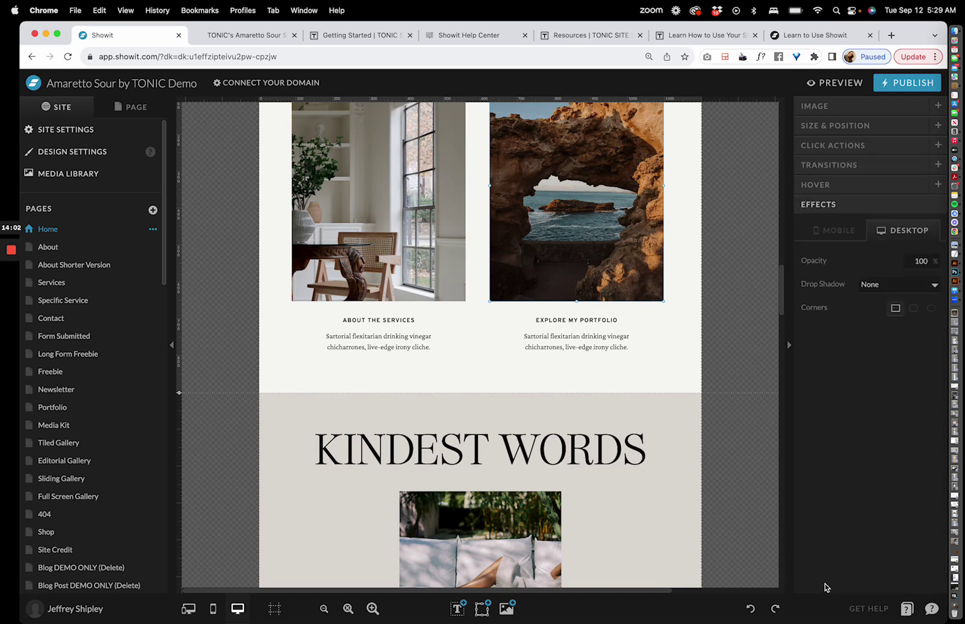
pyautogui.click(914, 308)
pyautogui.click(839, 334)
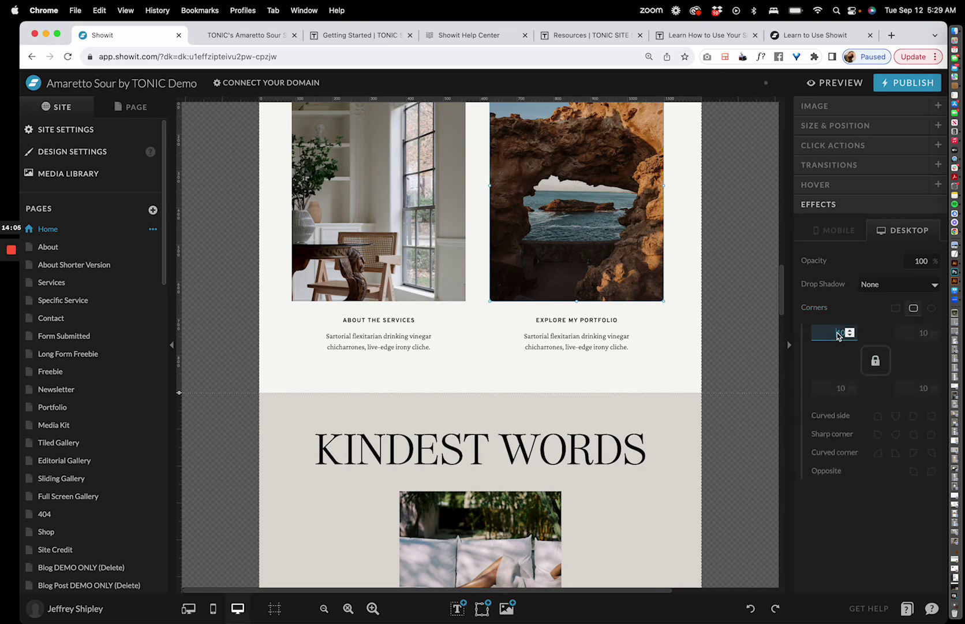
pyautogui.write('30')
# - Deselect the image to check the rounded corners, undoing and deselecting again
pyautogui.scroll(5, 722, 307)
pyautogui.click(722, 307)
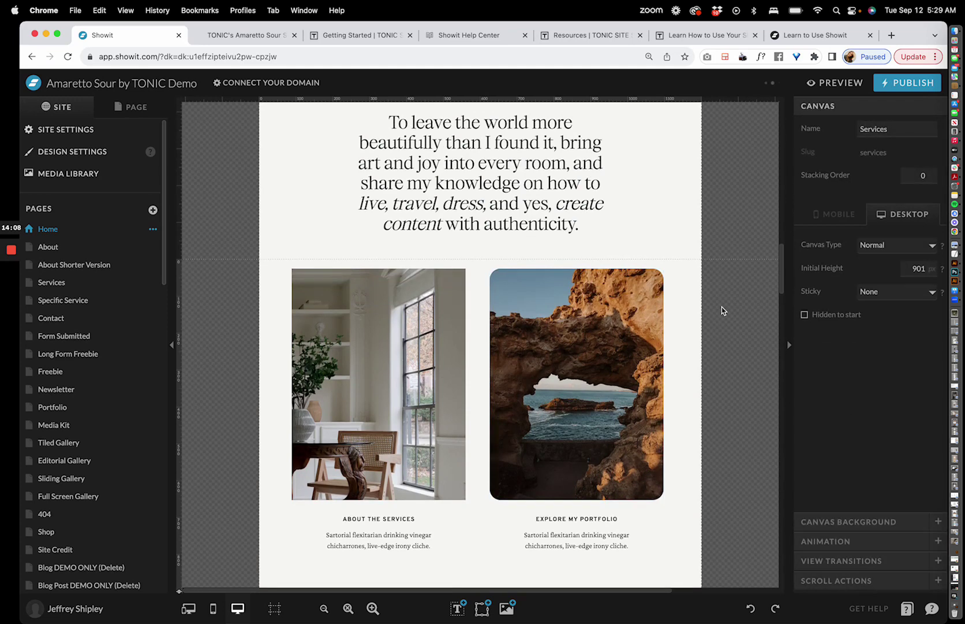
pyautogui.press('super+z')
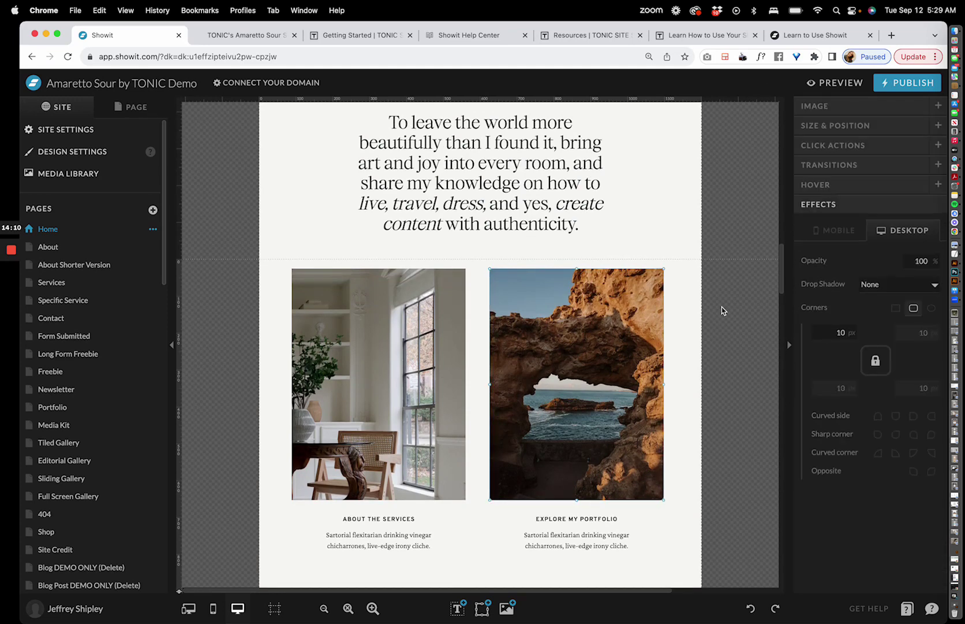
pyautogui.scroll(-5, 722, 307)
pyautogui.click(642, 349)
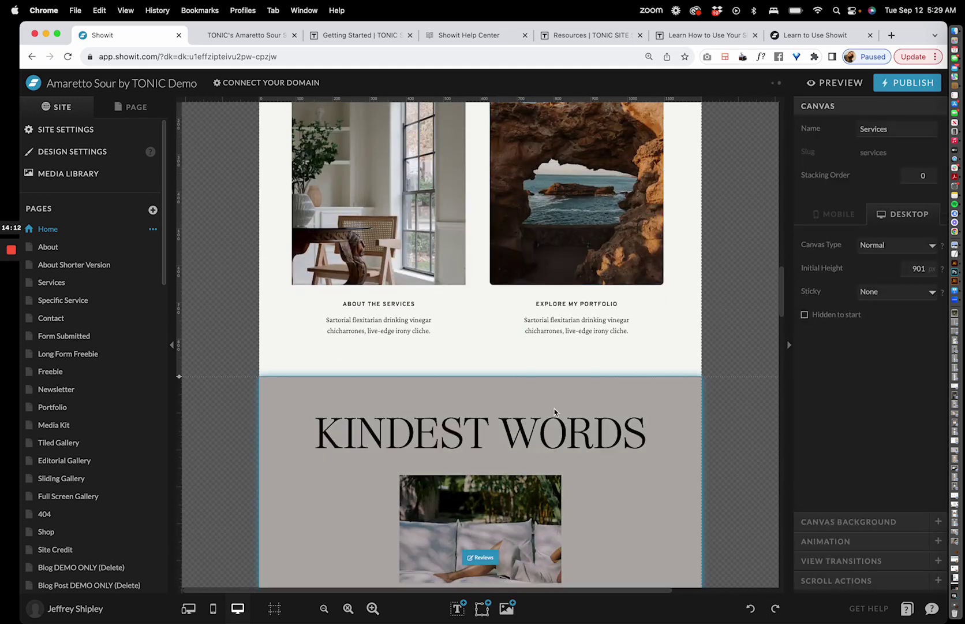
pyautogui.scroll(-5, 577, 370)
# - Inspect the KINDEST WORDS photo, then delete an accidental duplicate of the KINDEST WORDS headline
pyautogui.click(487, 316)
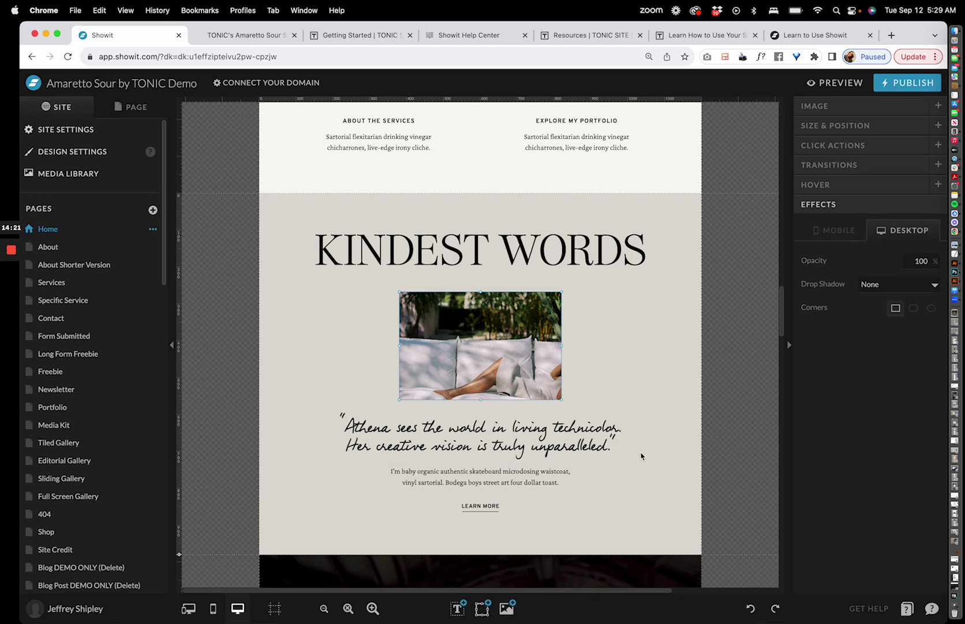
pyautogui.click(580, 372)
pyautogui.click(572, 249)
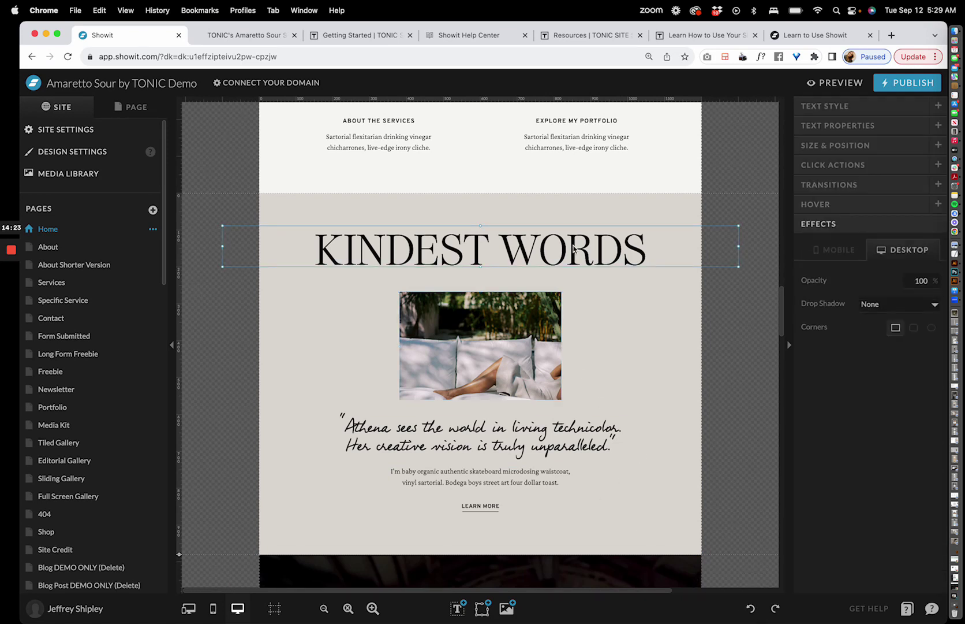
pyautogui.press('super+d')
pyautogui.click(628, 372)
pyautogui.click(617, 313)
pyautogui.press('Delete')
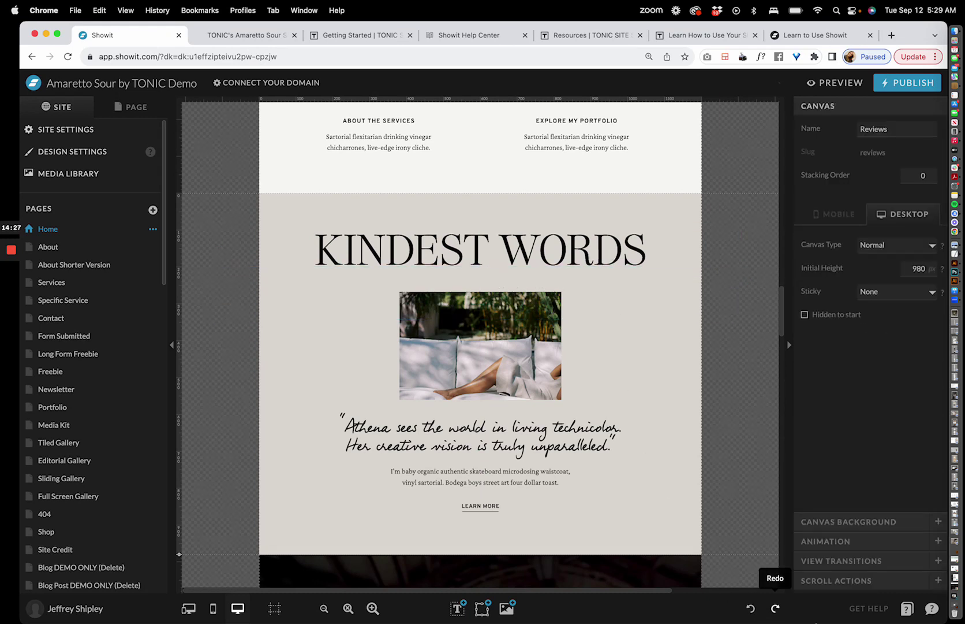
# - Search the Showit Help Center for 'blog' articles, then return to the editor tab
pyautogui.click(908, 610)
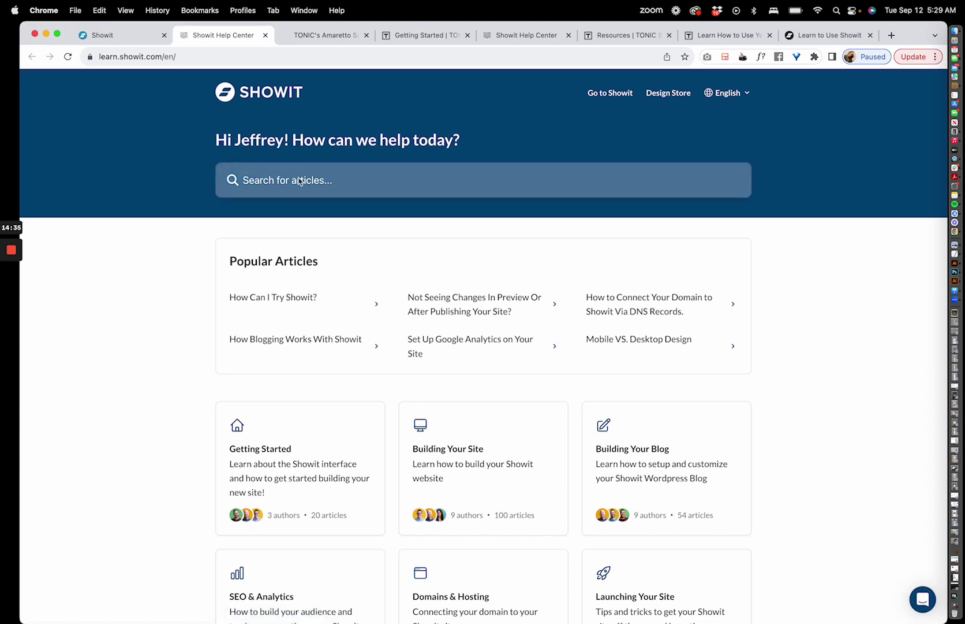
pyautogui.click(300, 182)
pyautogui.write('blog')
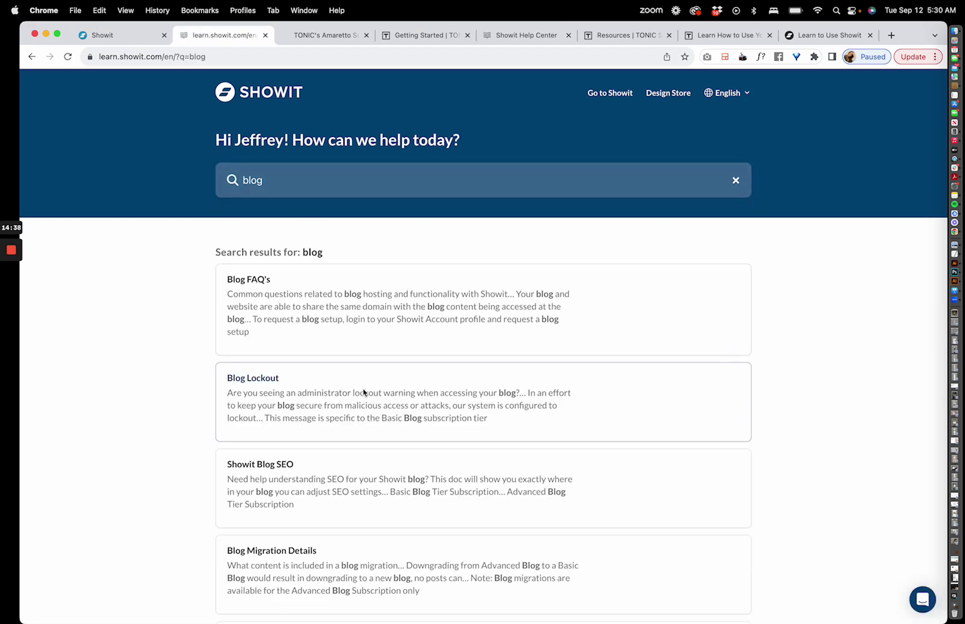
pyautogui.scroll(-5, 364, 391)
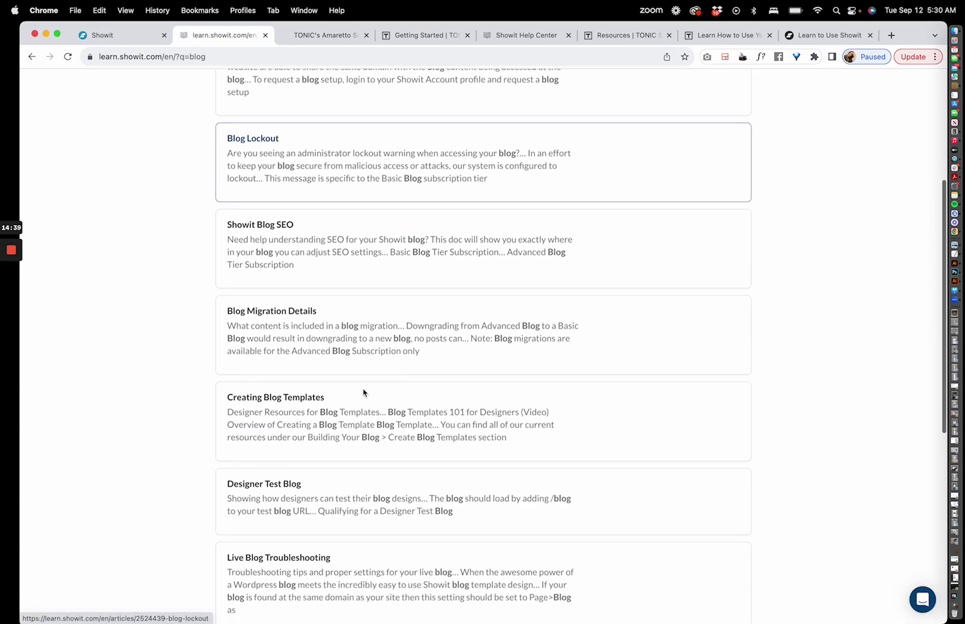
pyautogui.scroll(6, 364, 391)
pyautogui.scroll(-4, 364, 392)
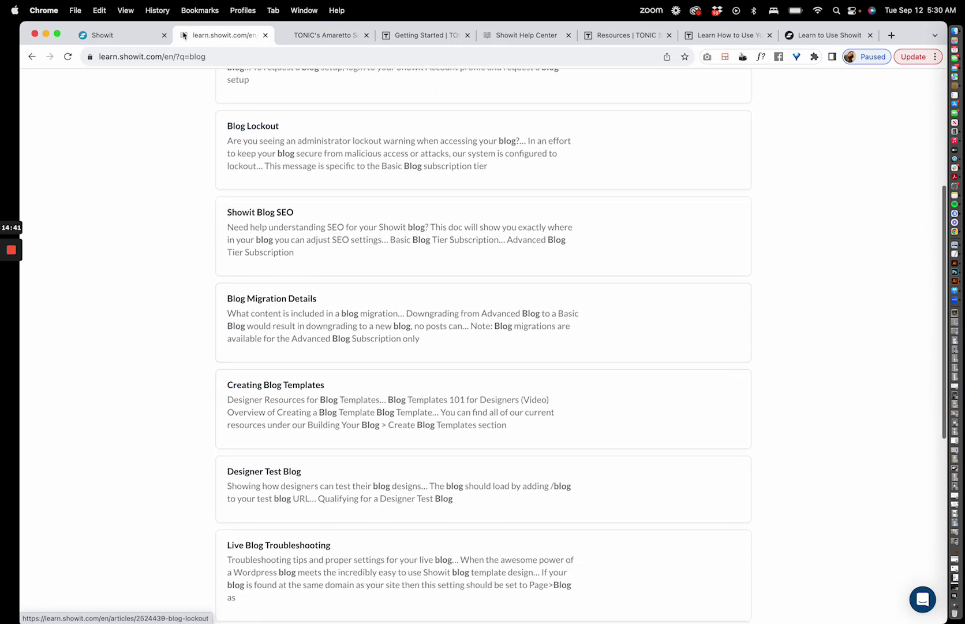
pyautogui.click(117, 36)
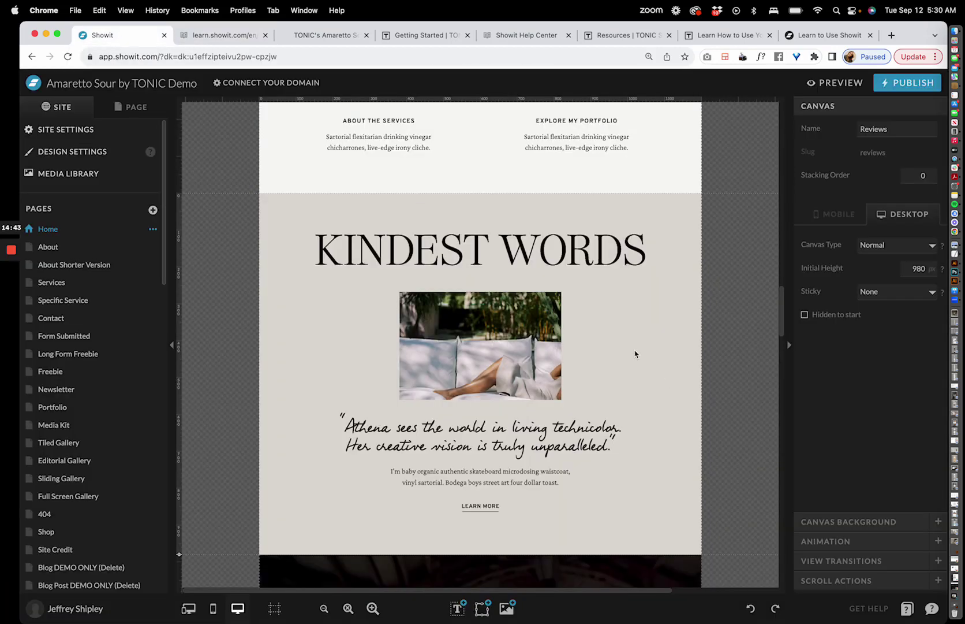
pyautogui.click(932, 609)
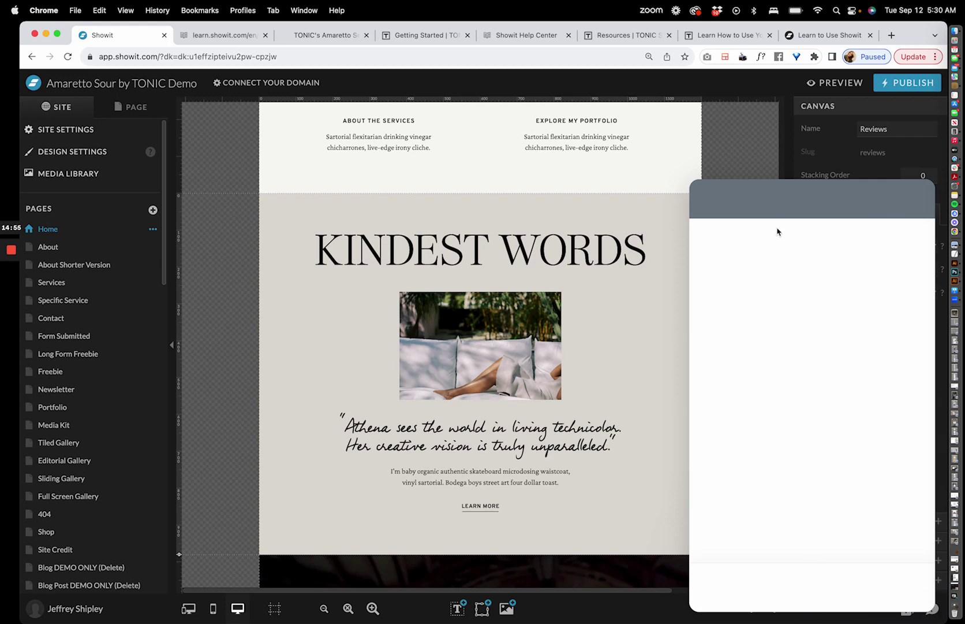
pyautogui.click(669, 242)
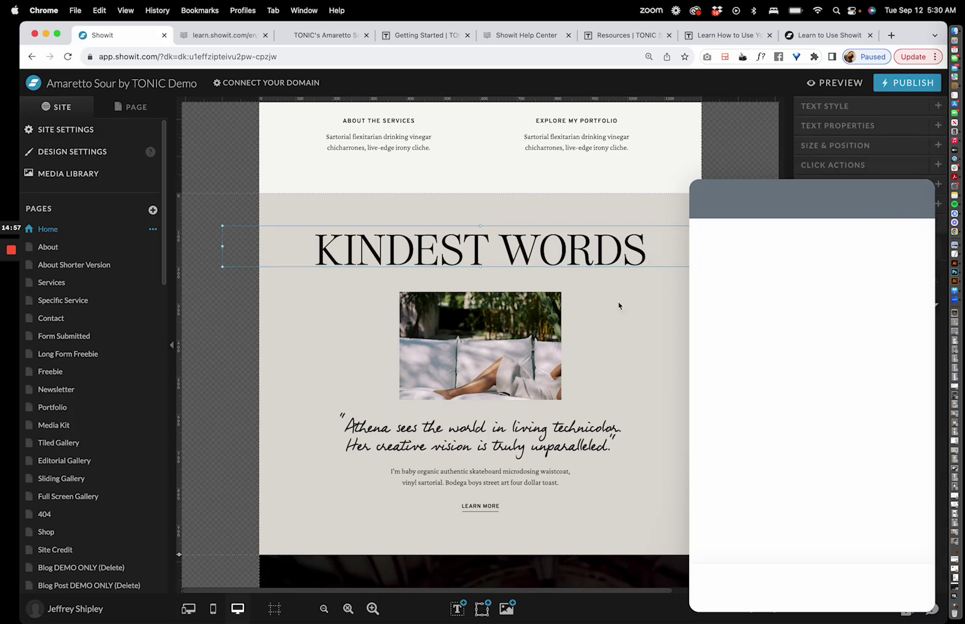
pyautogui.click(730, 162)
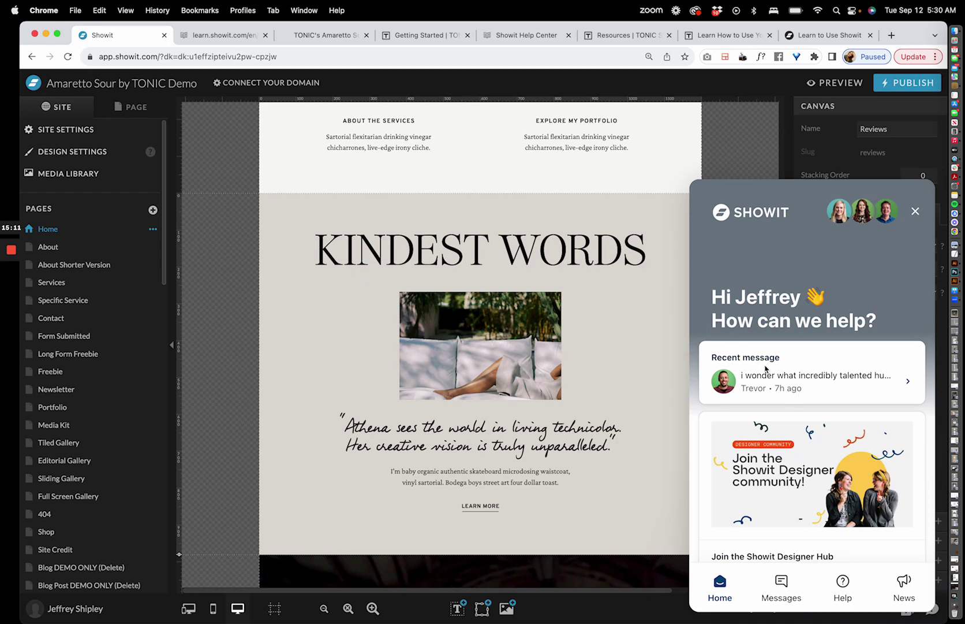
pyautogui.scroll(-6, 766, 368)
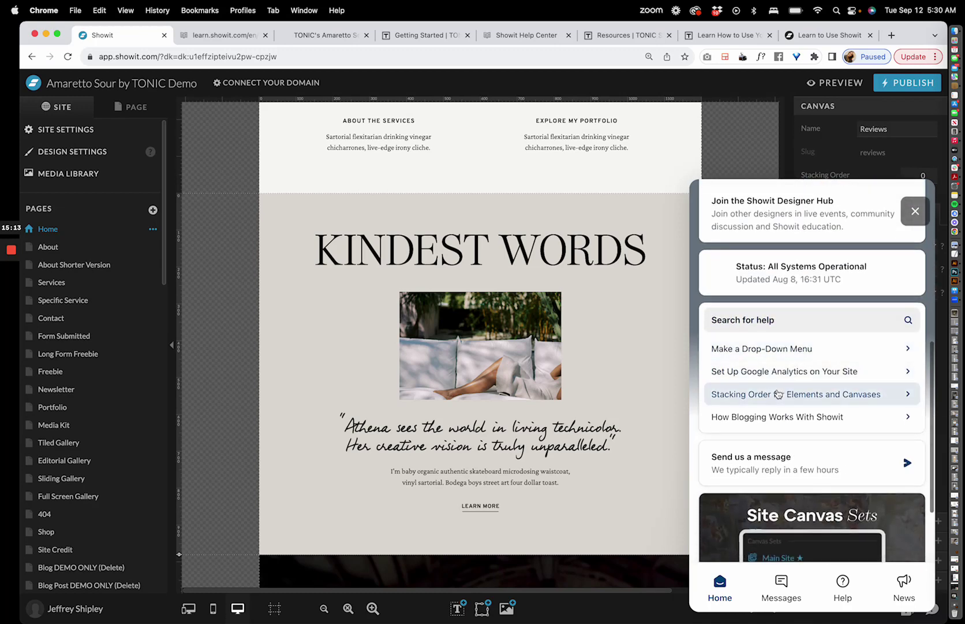
pyautogui.scroll(6, 779, 394)
pyautogui.scroll(-4, 791, 427)
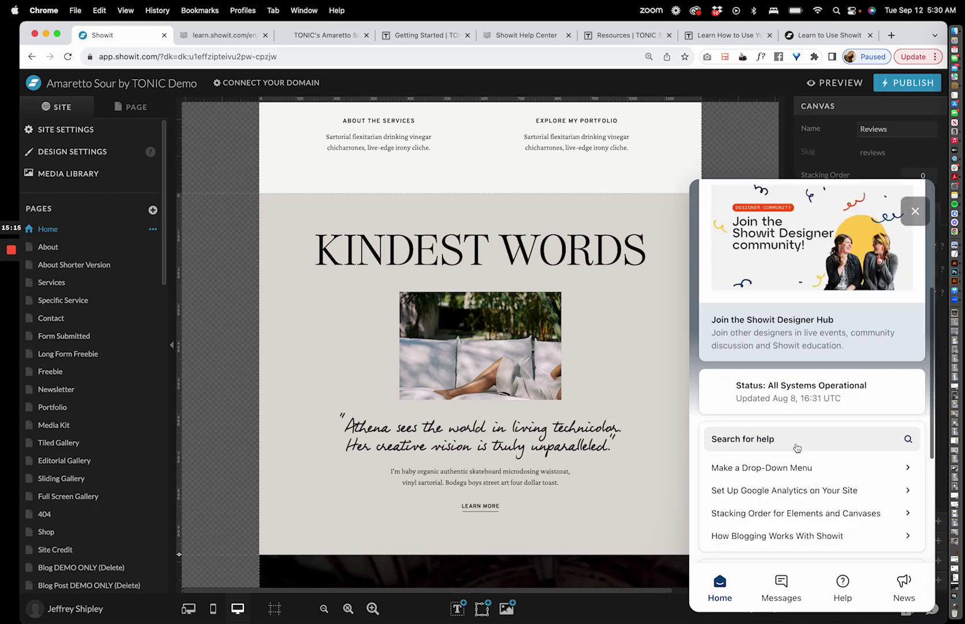
pyautogui.scroll(-1, 797, 447)
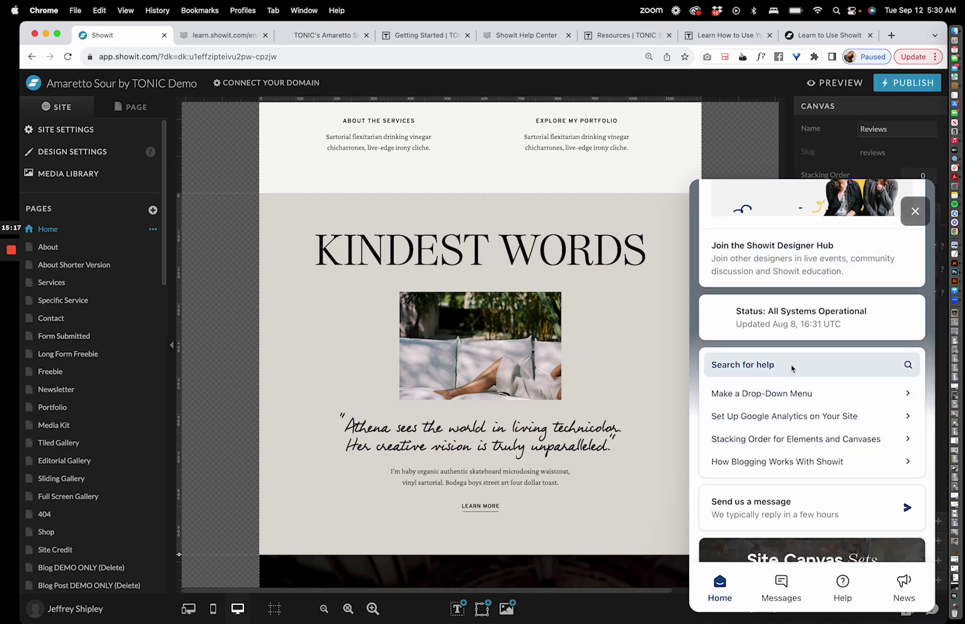
pyautogui.scroll(-2, 798, 388)
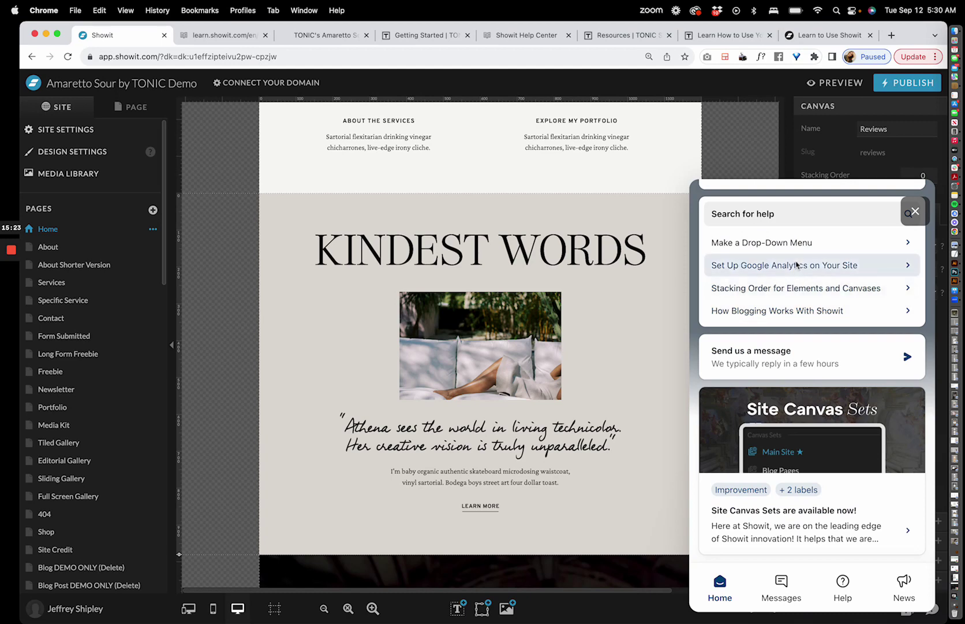
pyautogui.scroll(2, 797, 265)
pyautogui.scroll(3, 797, 264)
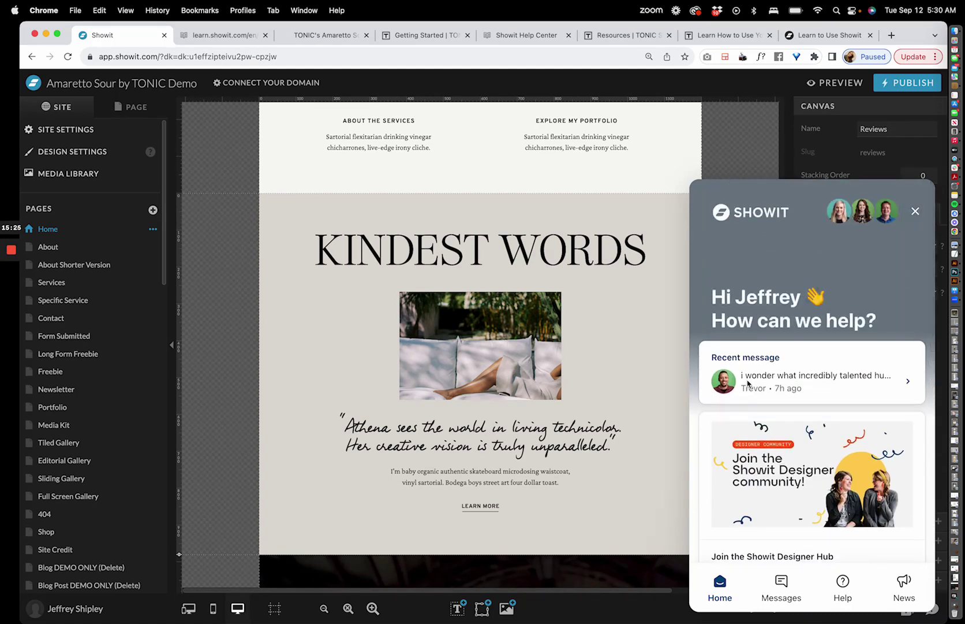
pyautogui.click(757, 370)
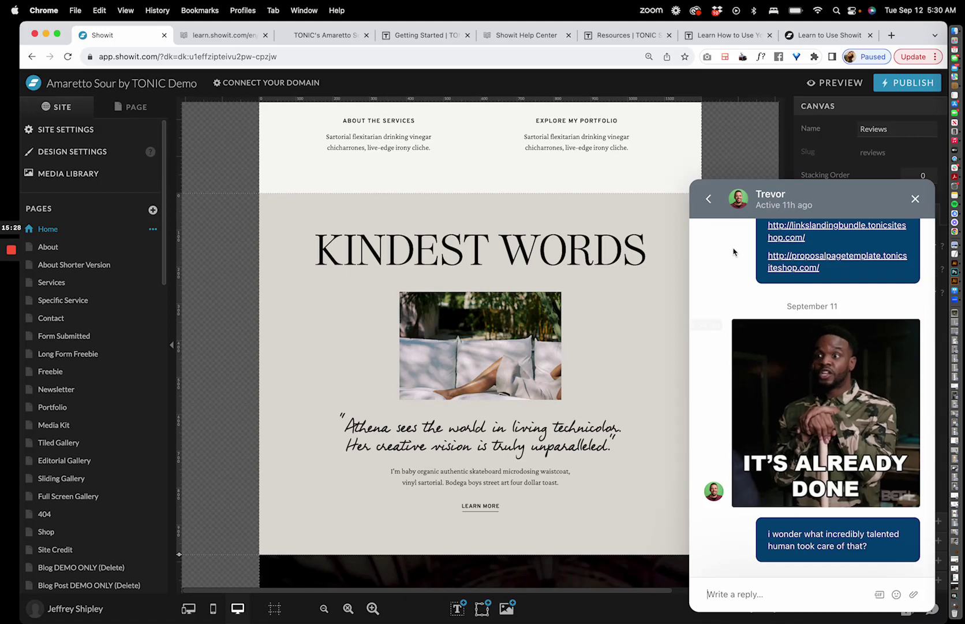
pyautogui.click(713, 201)
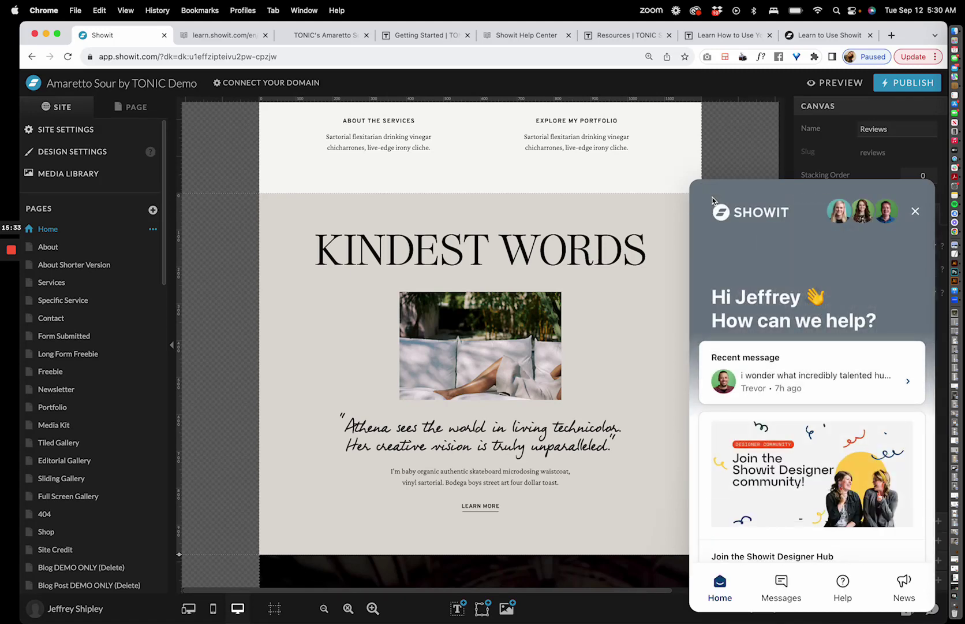
pyautogui.click(916, 212)
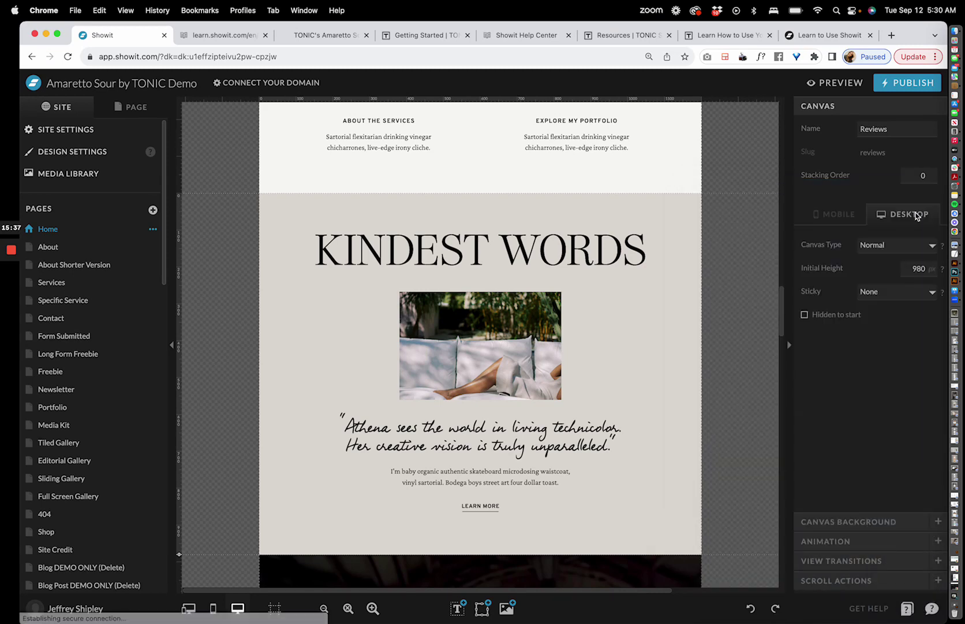